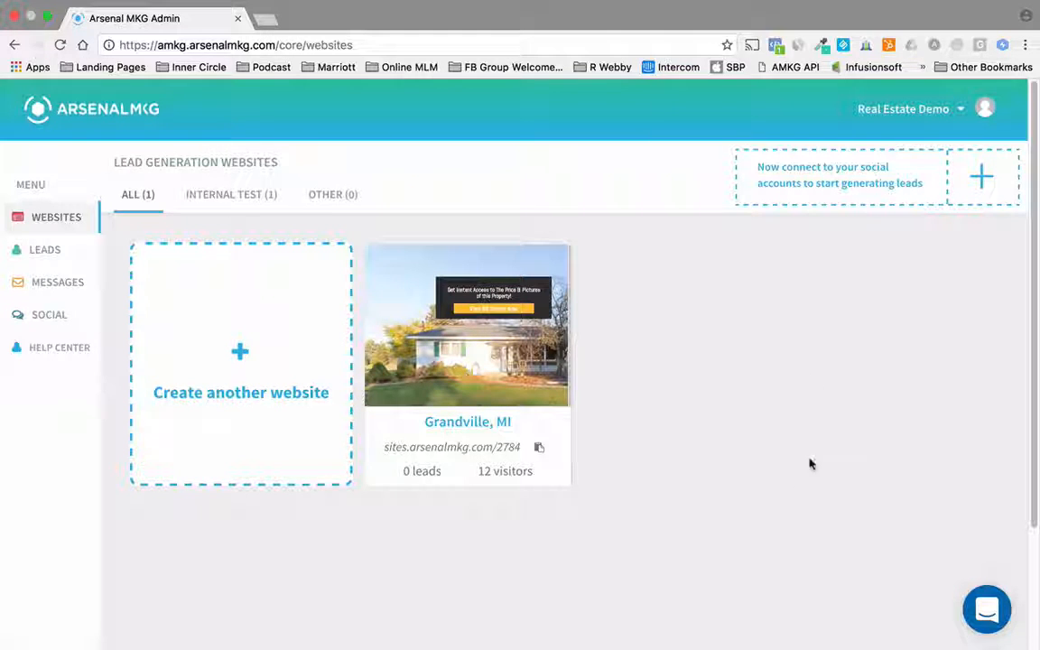
Step: Create another lead generation website from the General Sales template
left_click(238, 353)
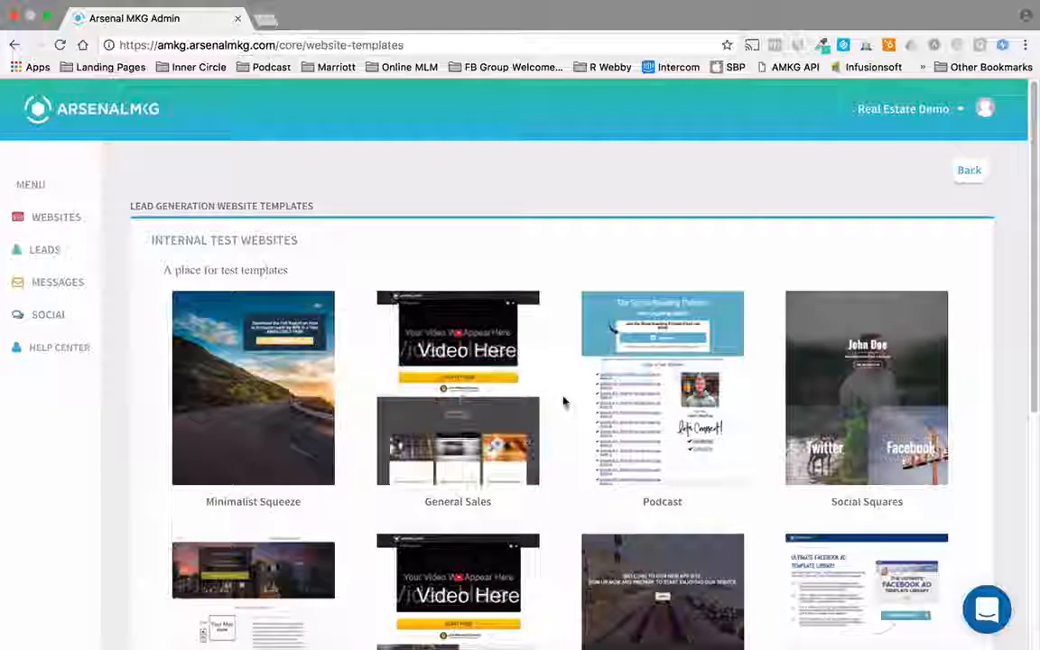
scroll(565, 400, "down", 1)
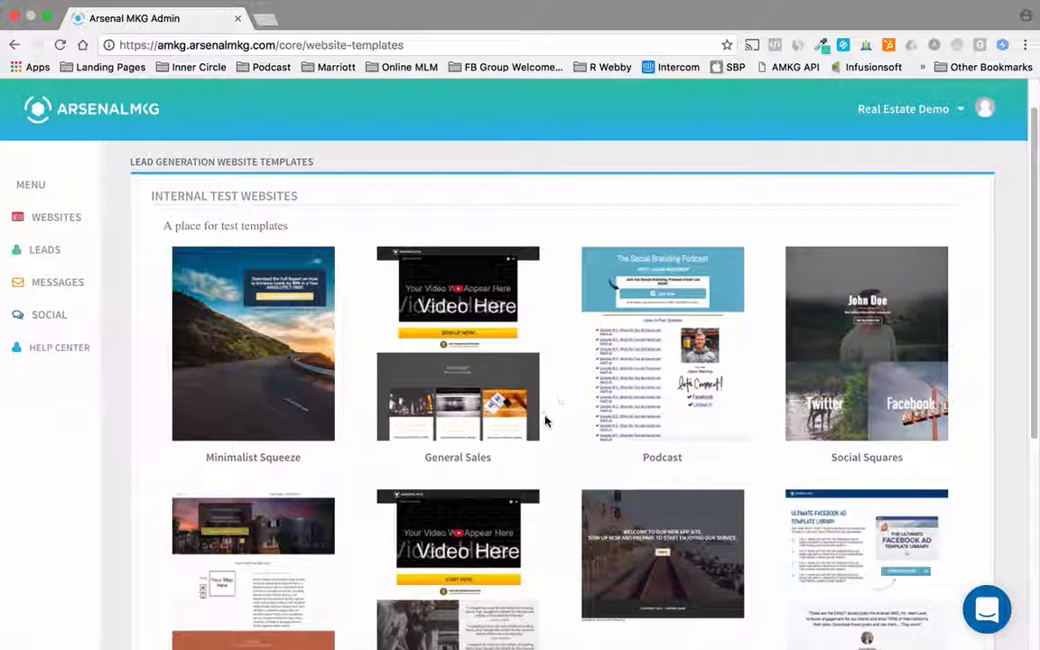
mouse_move(544, 419)
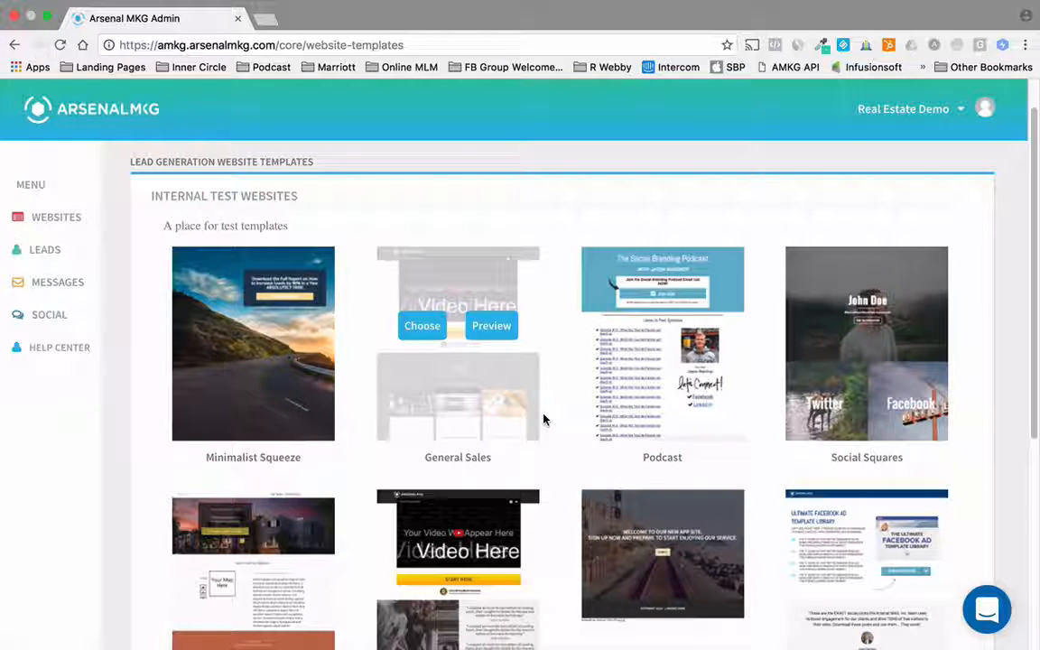
left_click(420, 329)
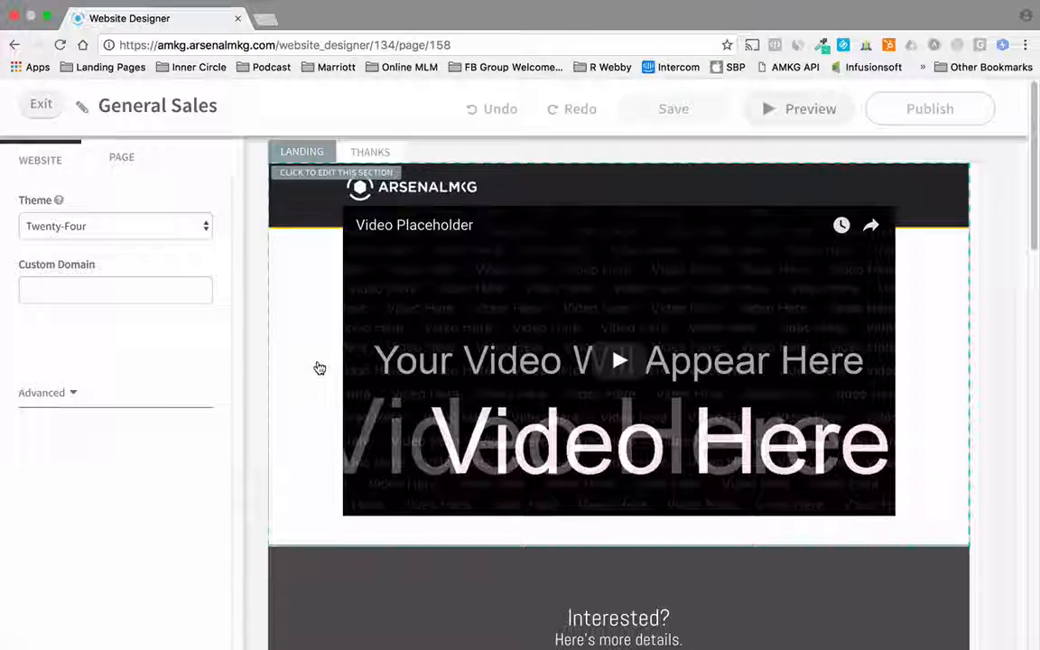
Step: Look over the whole landing page, from the video header to the sign-up footer
scroll(320, 371, "down", 10)
scroll(321, 366, "down", 6)
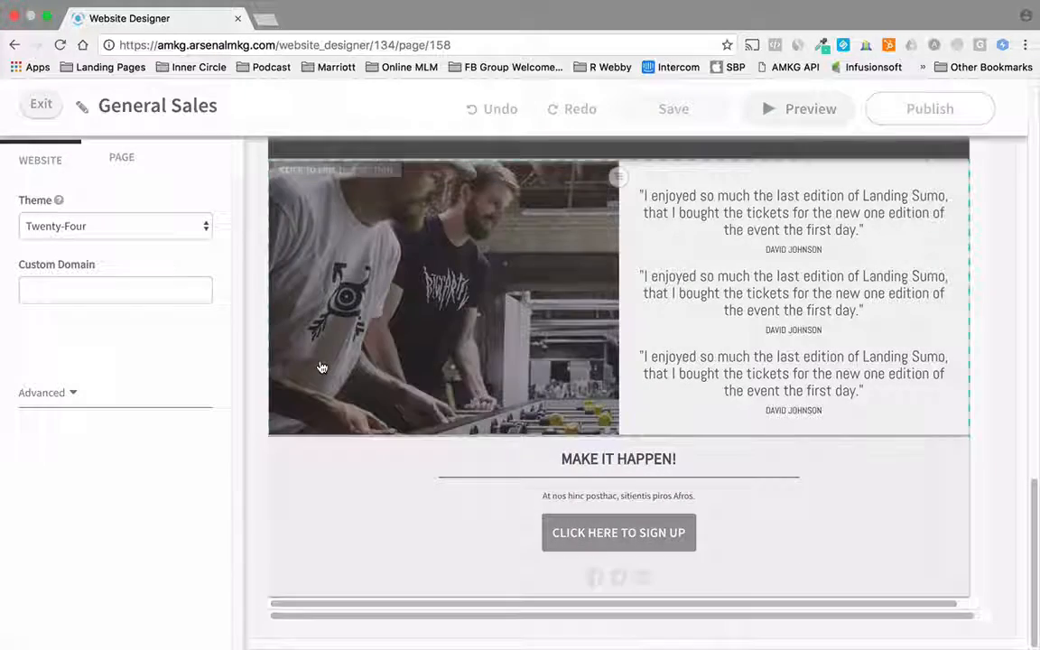
scroll(323, 367, "up", 4)
scroll(322, 367, "up", 12)
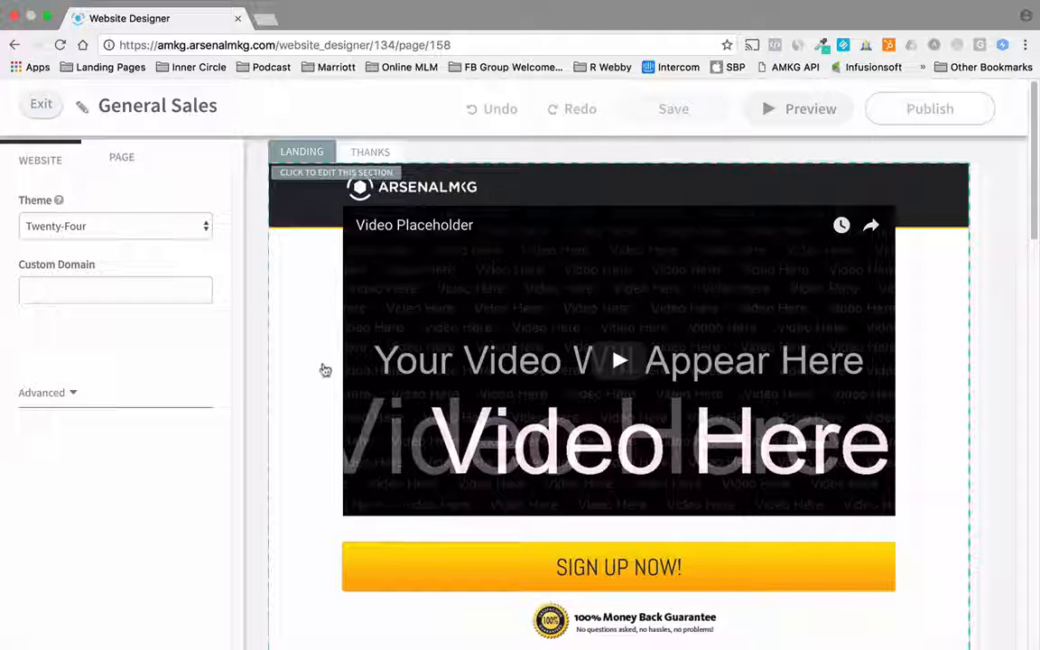
scroll(325, 371, "down", 2)
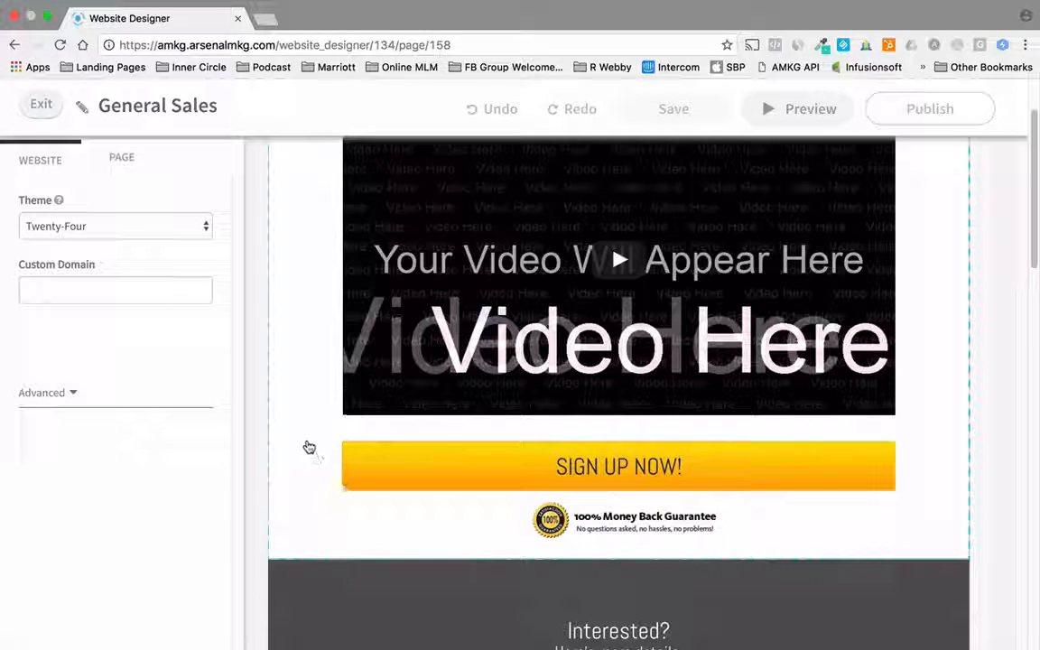
Step: Open the settings of the top video section and those of the "Interested?" section
left_click(306, 447)
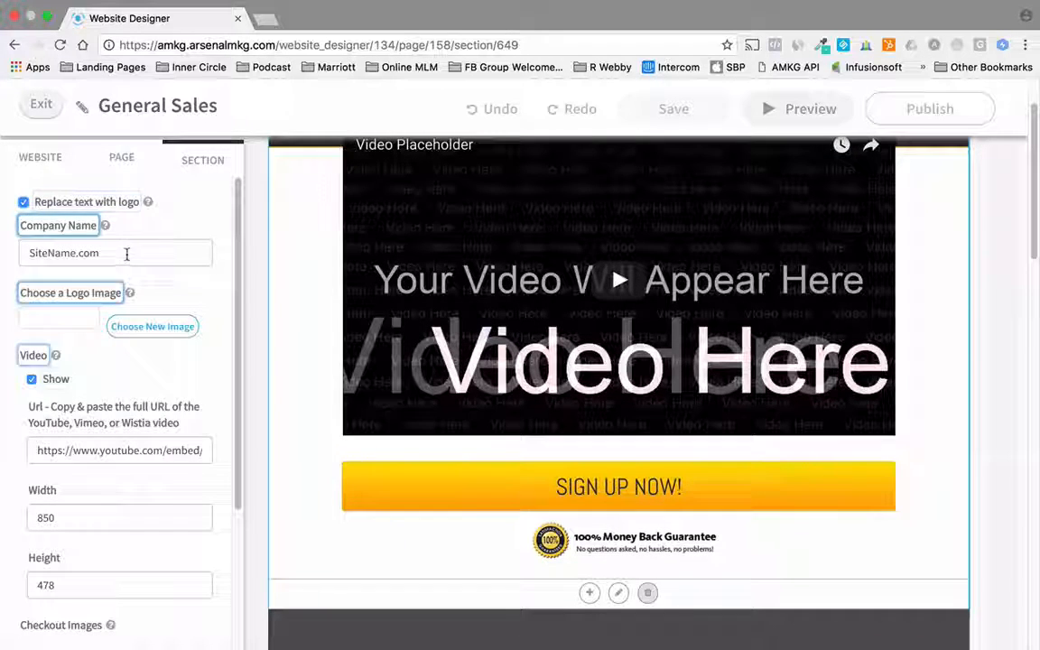
scroll(377, 495, "down", 8)
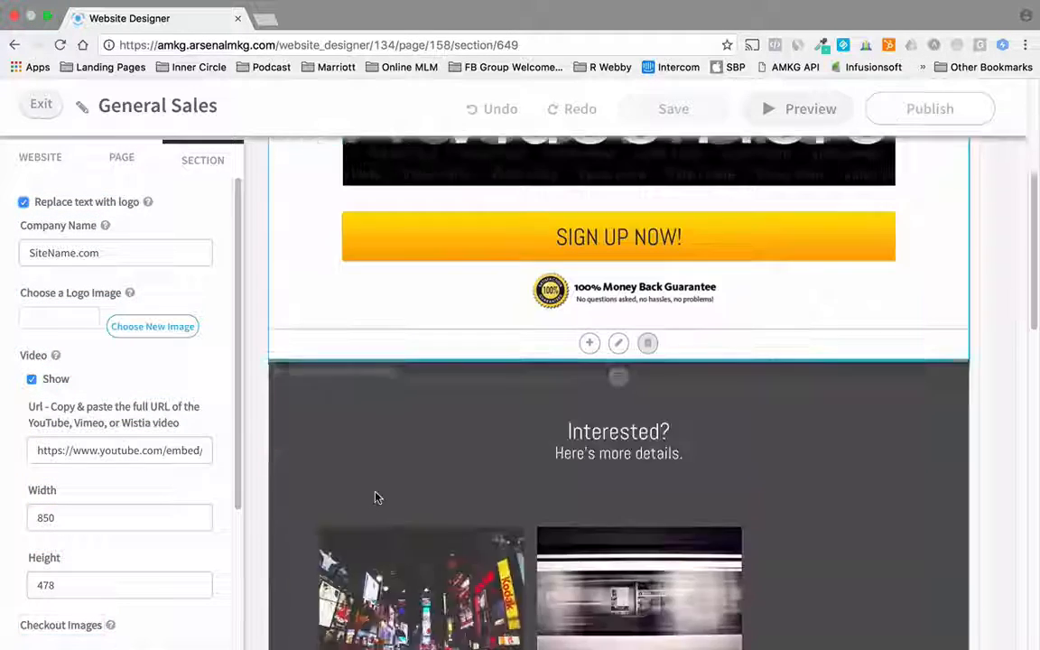
scroll(406, 386, "up", 2)
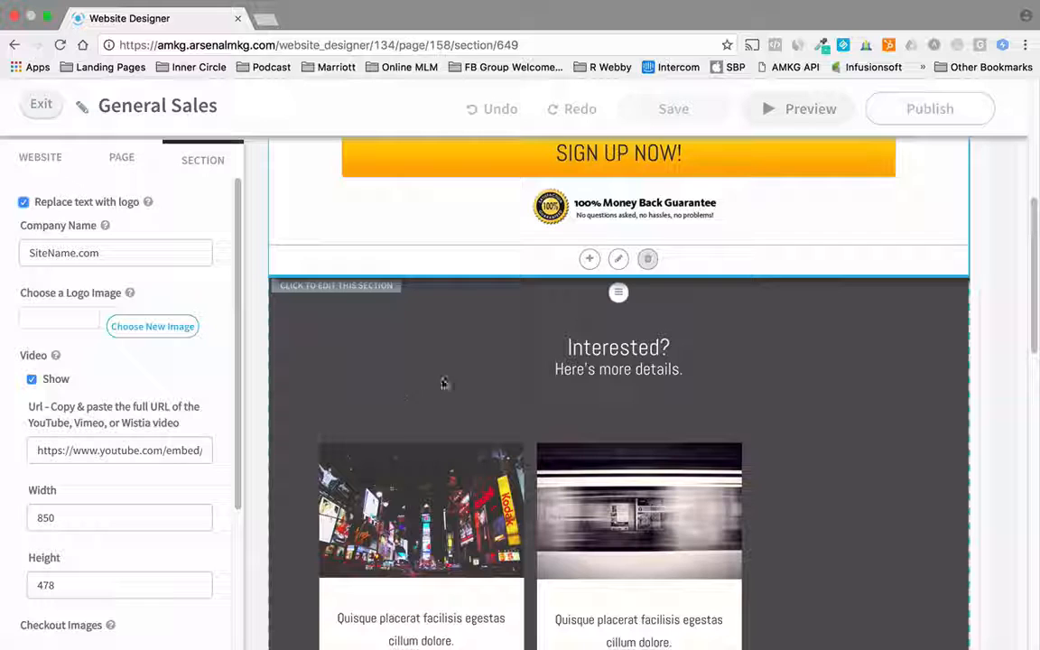
left_click(441, 386)
Step: Move the testimonials section above the "Interested?" section on the landing page
scroll(457, 442, "down", 5)
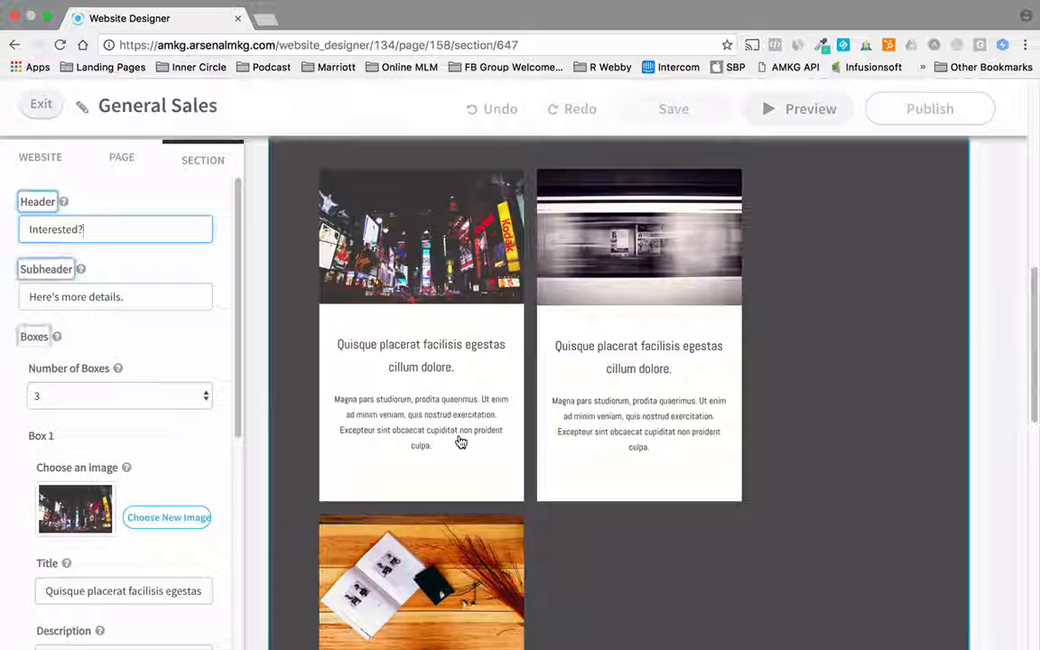
scroll(461, 440, "down", 6)
scroll(460, 441, "down", 4)
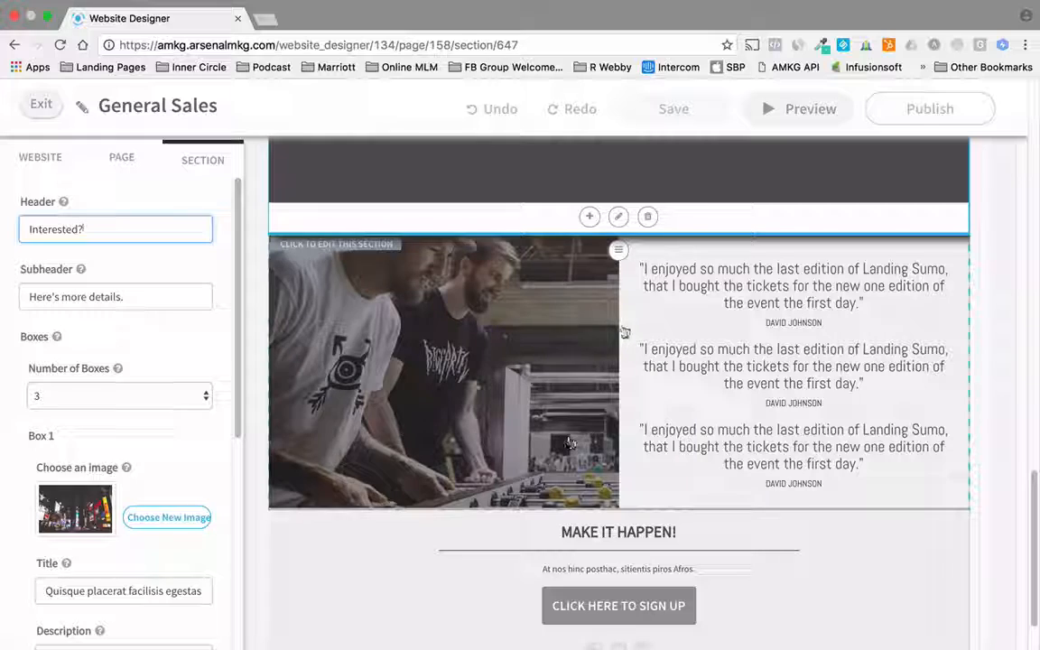
left_click_drag(618, 252, 618, 276)
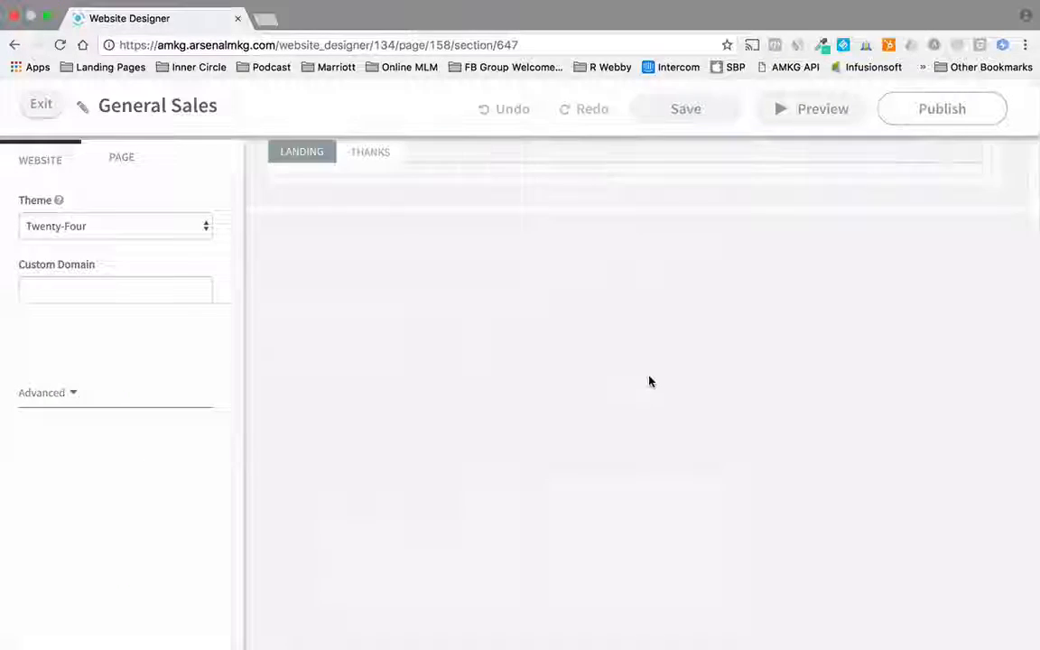
scroll(549, 407, "down", 10)
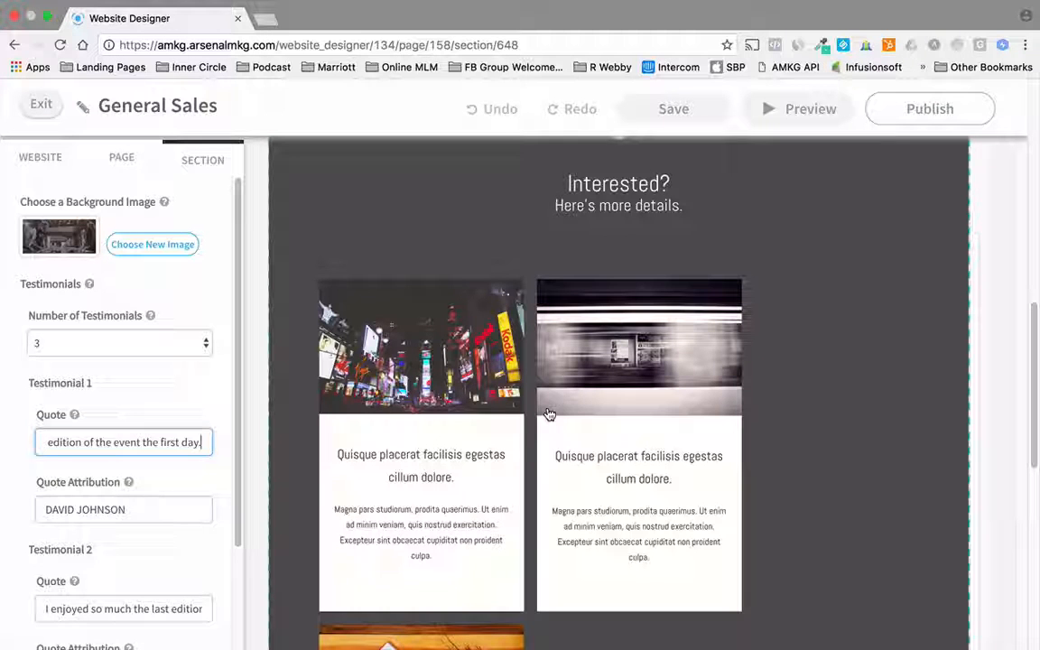
Step: Review the "Interested?" section's settings, the page's contact form options and the website's theme and domain settings
scroll(451, 352, "up", 2)
left_click(349, 329)
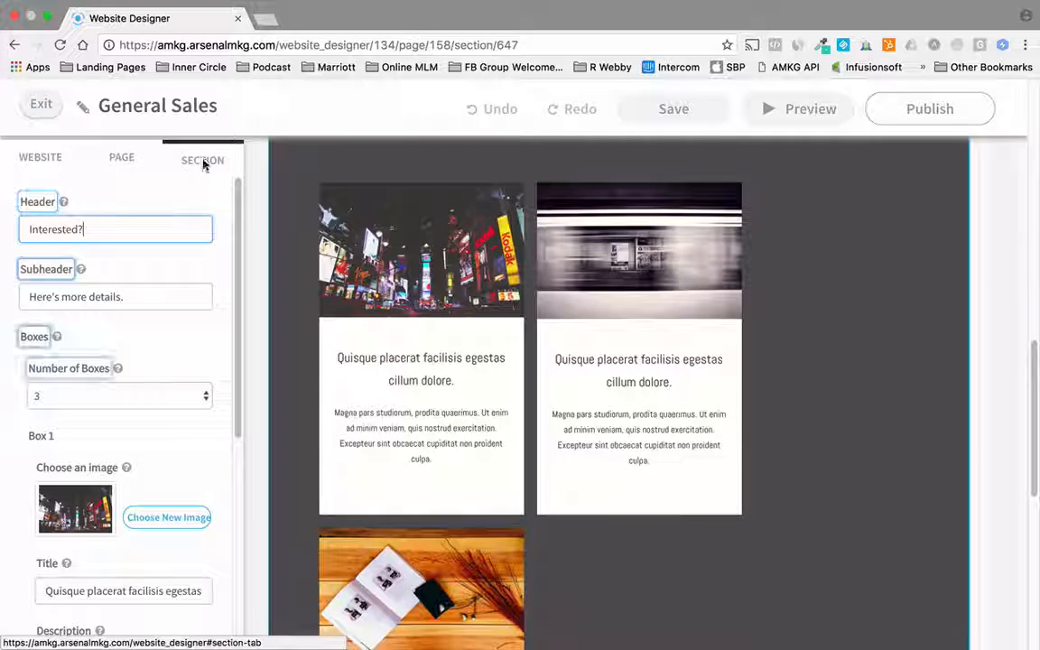
left_click(121, 158)
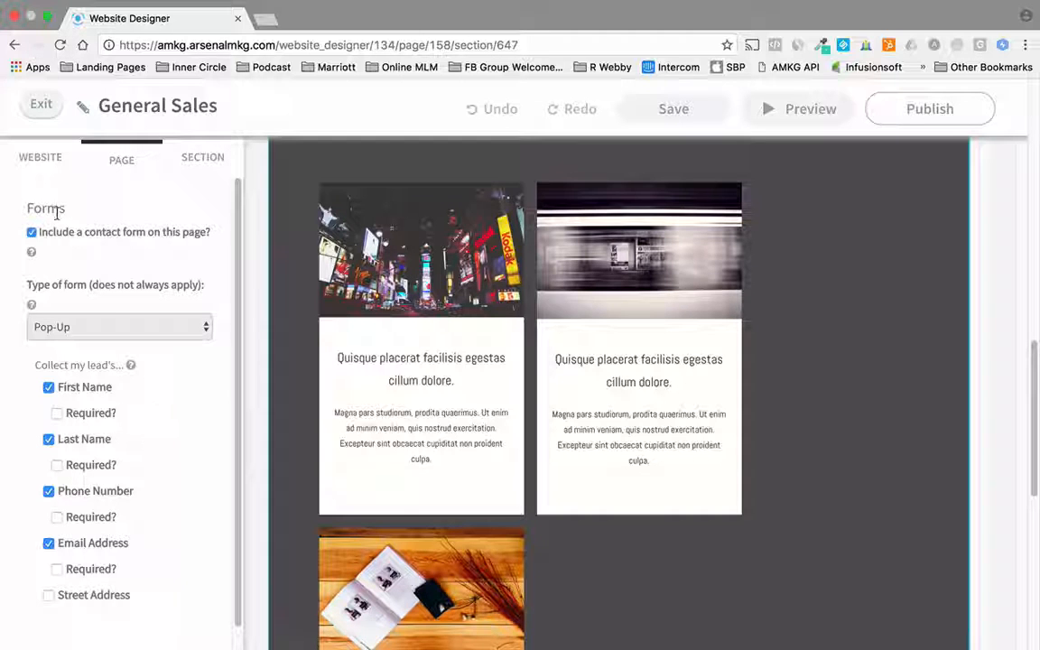
scroll(176, 534, "down", 3)
scroll(169, 539, "up", 3)
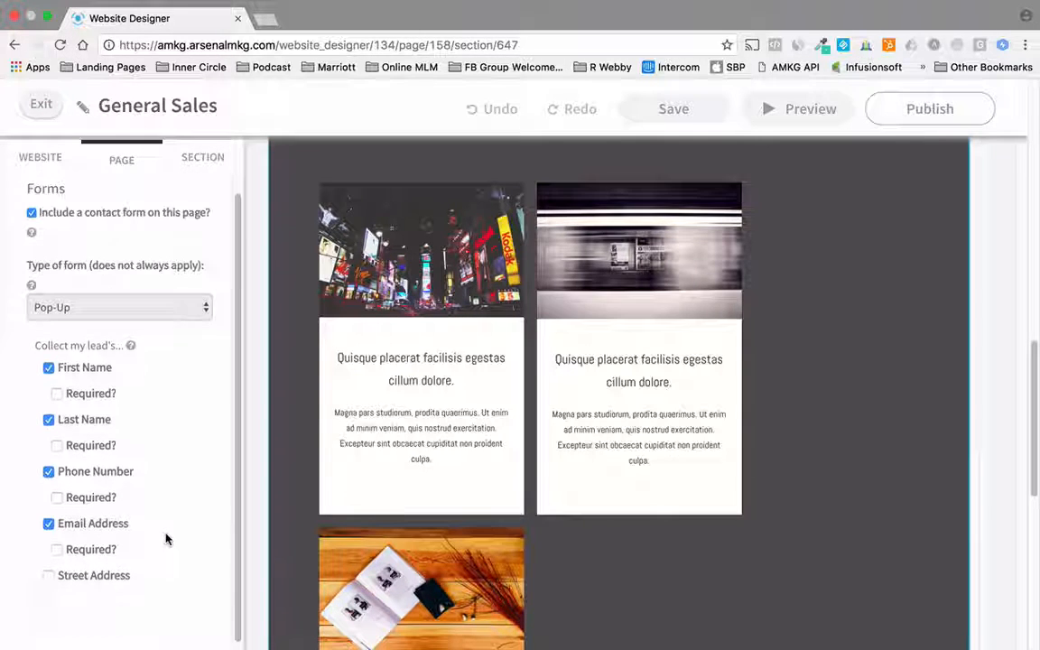
scroll(169, 530, "up", 3)
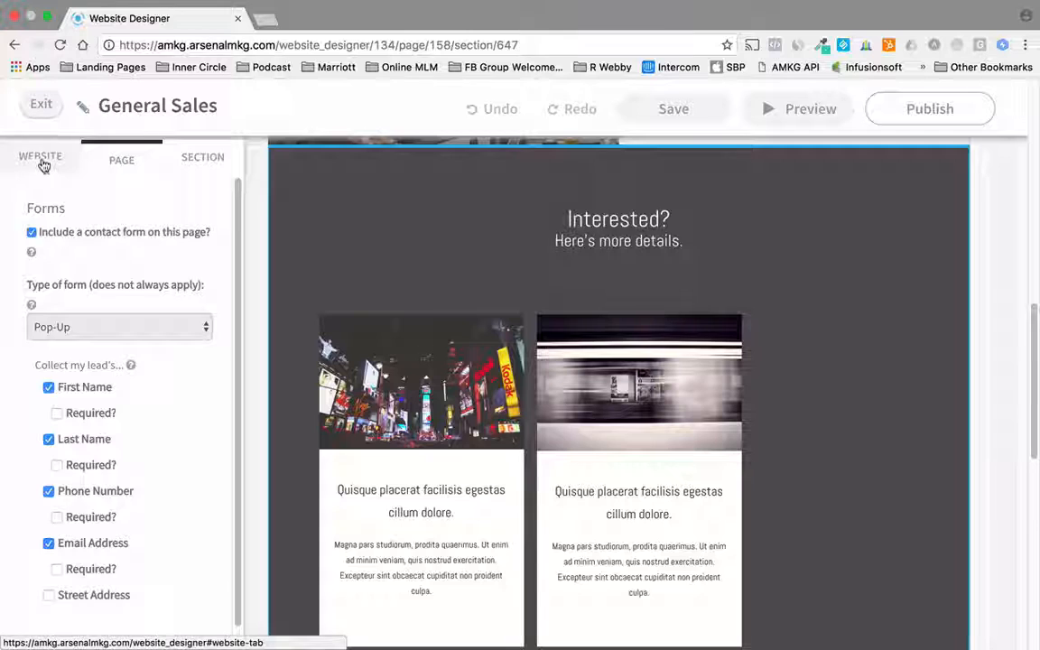
left_click(42, 161)
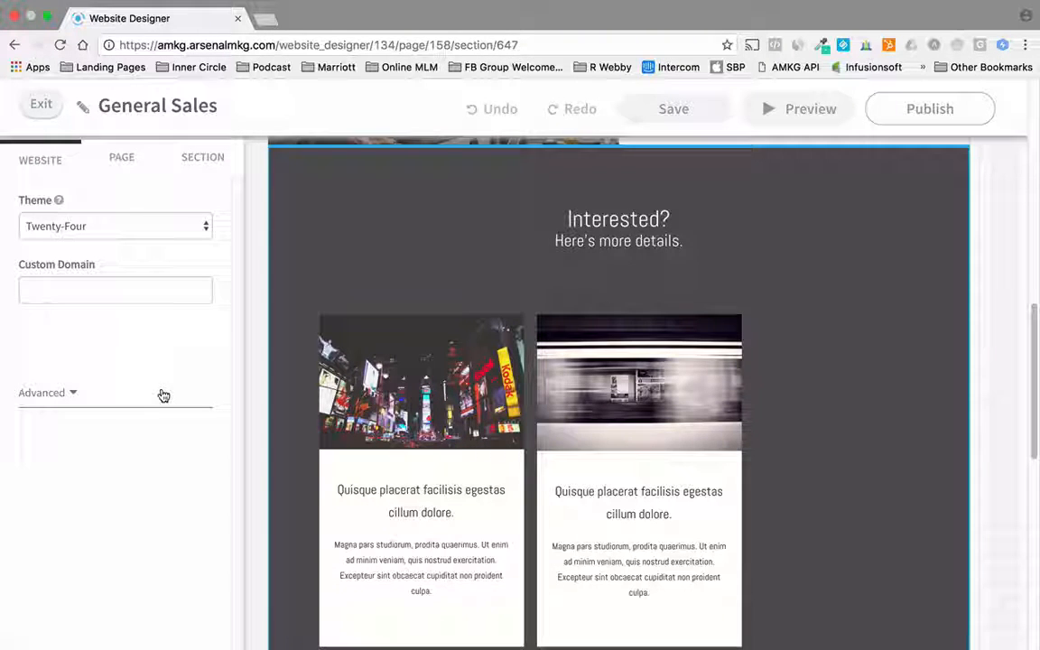
Step: Review the top video section's settings, from company name and logo to video size and checkout images
scroll(327, 299, "up", 3)
scroll(327, 300, "up", 6)
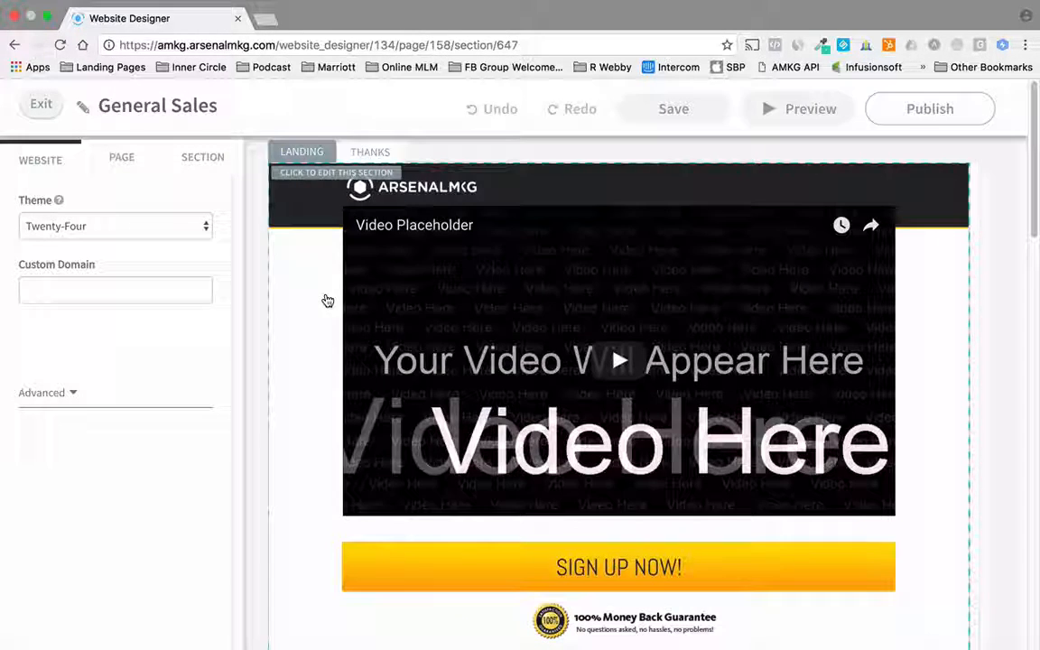
left_click(321, 286)
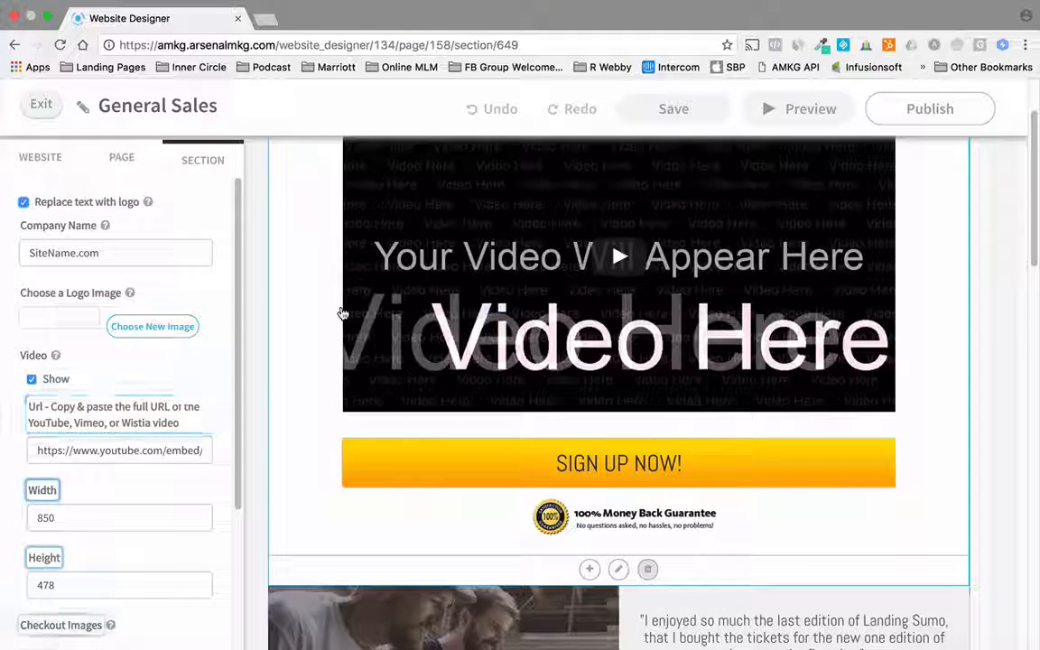
scroll(358, 303, "up", 1)
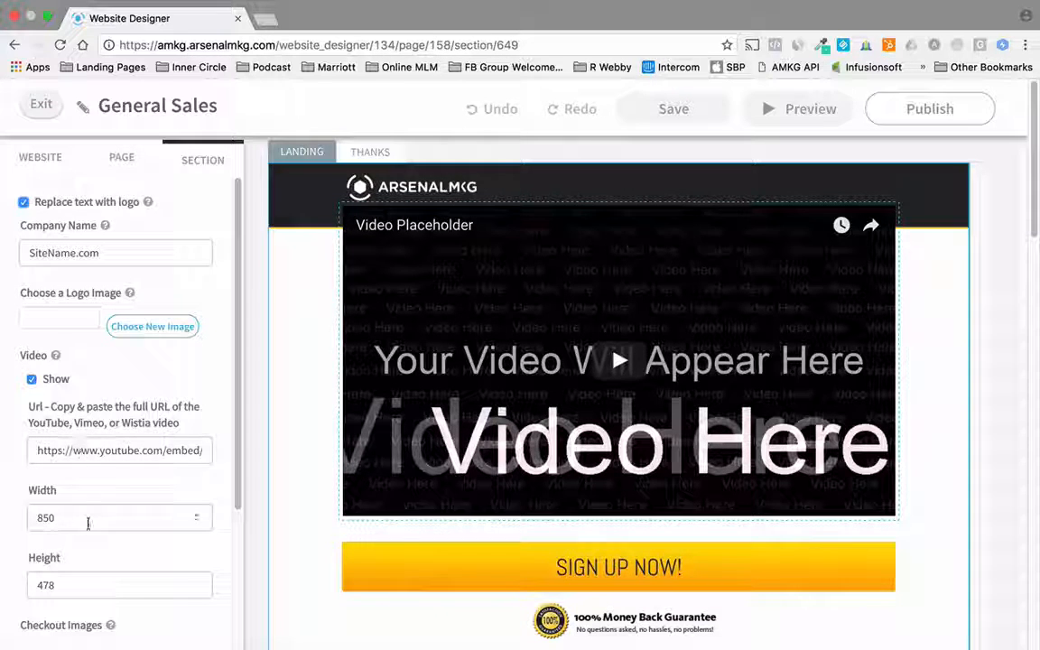
scroll(88, 522, "down", 2)
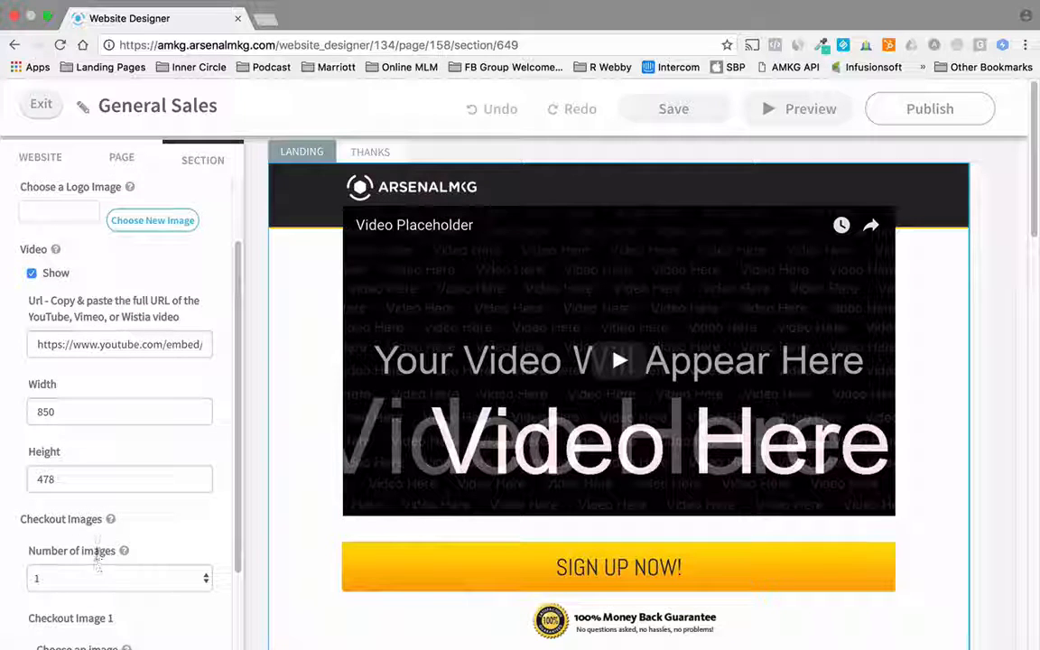
scroll(88, 524, "down", 2)
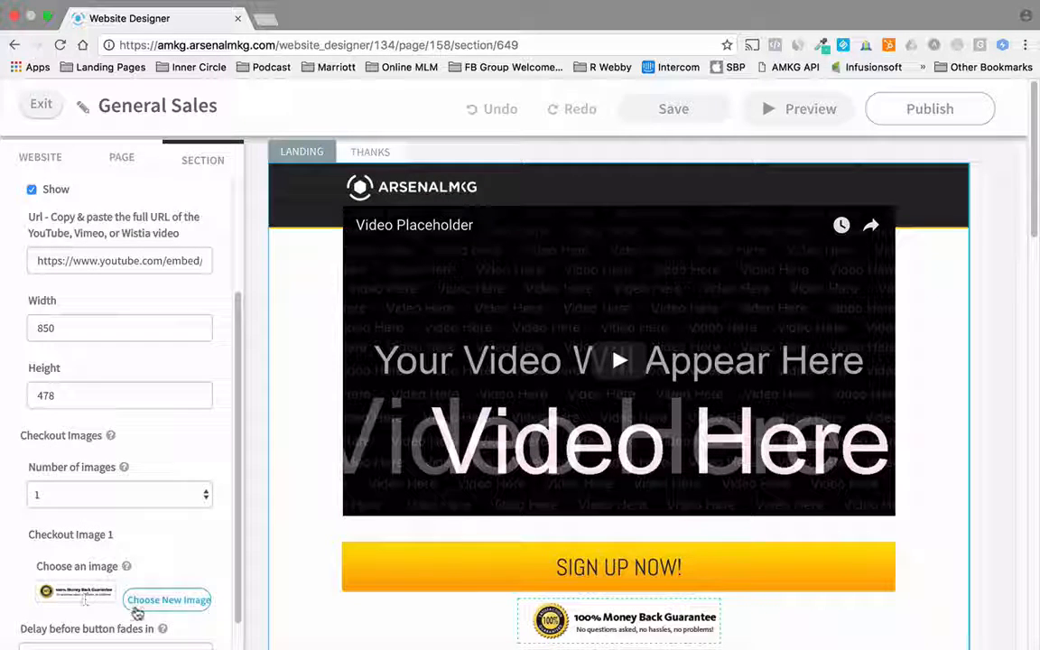
scroll(89, 564, "up", 4)
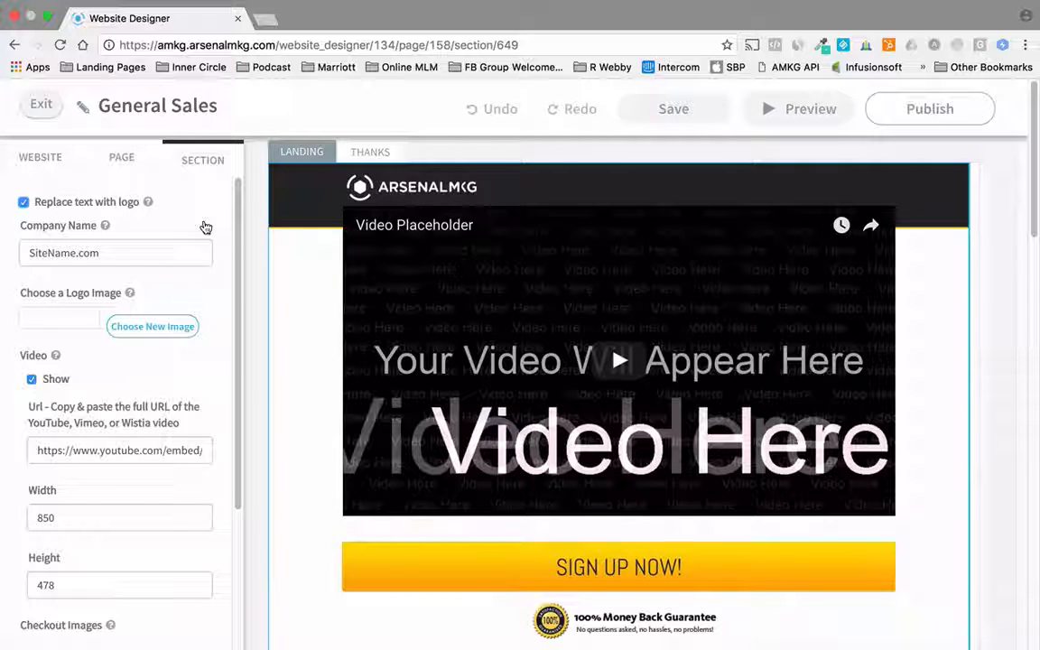
Step: Turn off replacing the header text with a logo and set the company name to "Your Name"
left_click(23, 203)
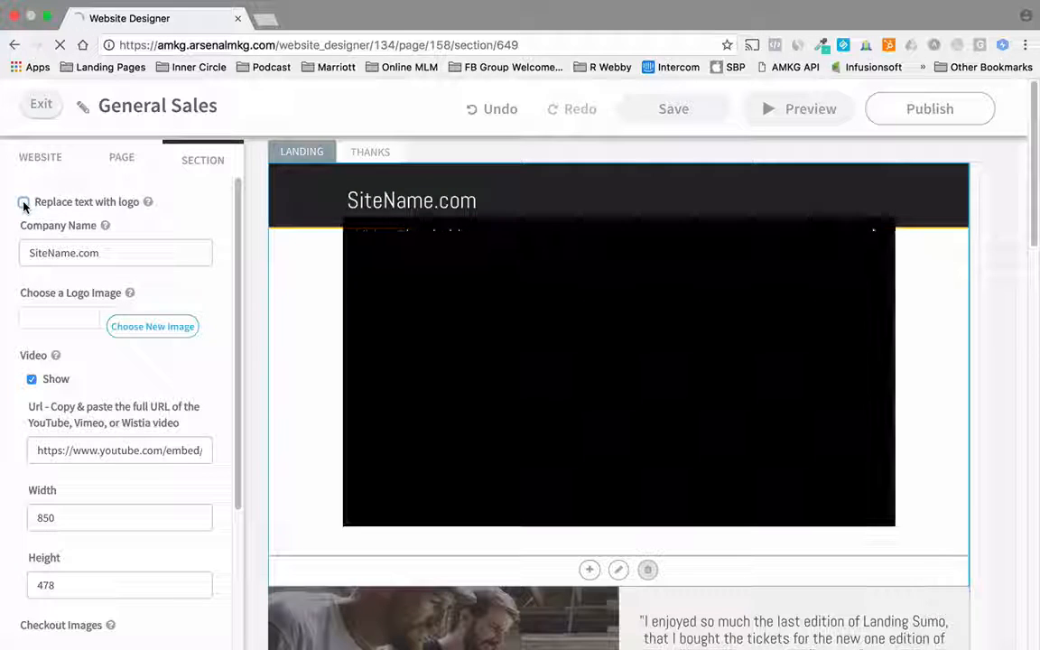
left_click_drag(133, 255, 20, 244)
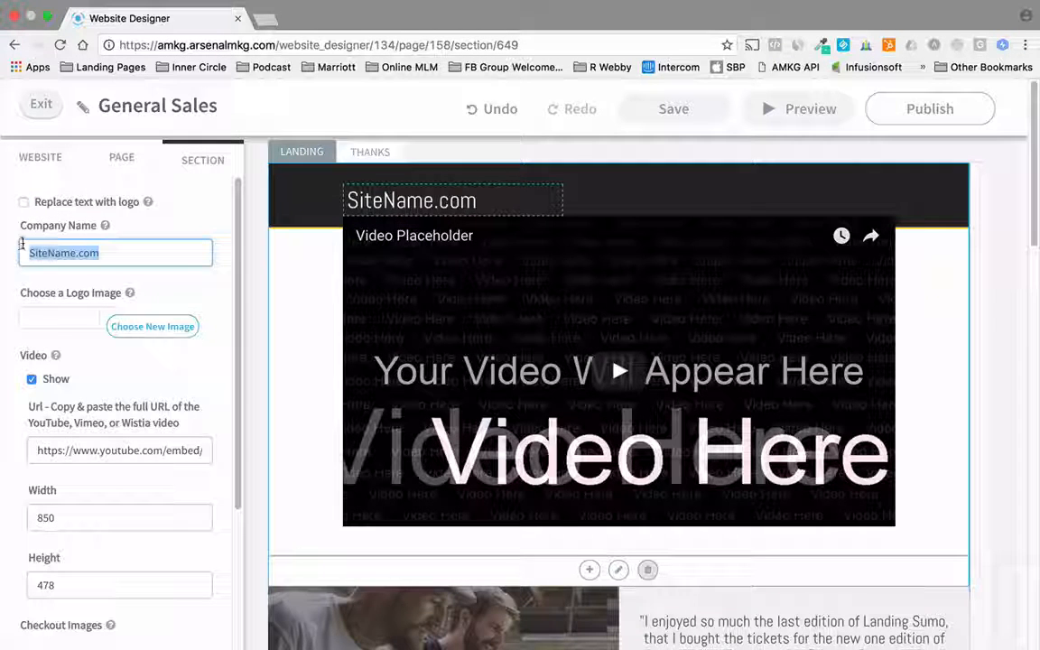
type("Your ")
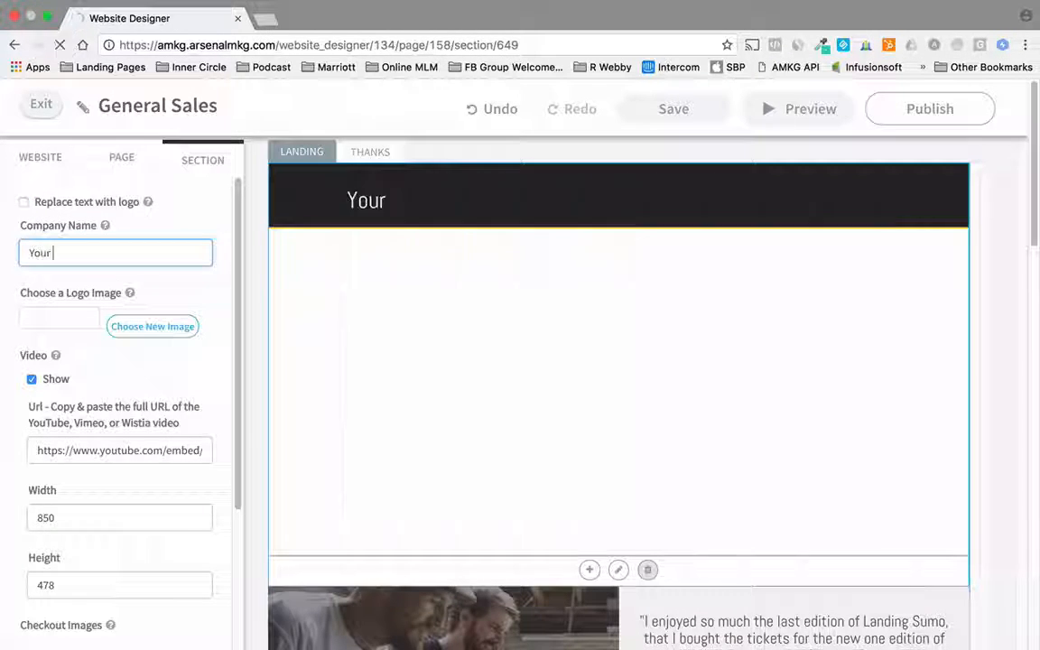
type("Name")
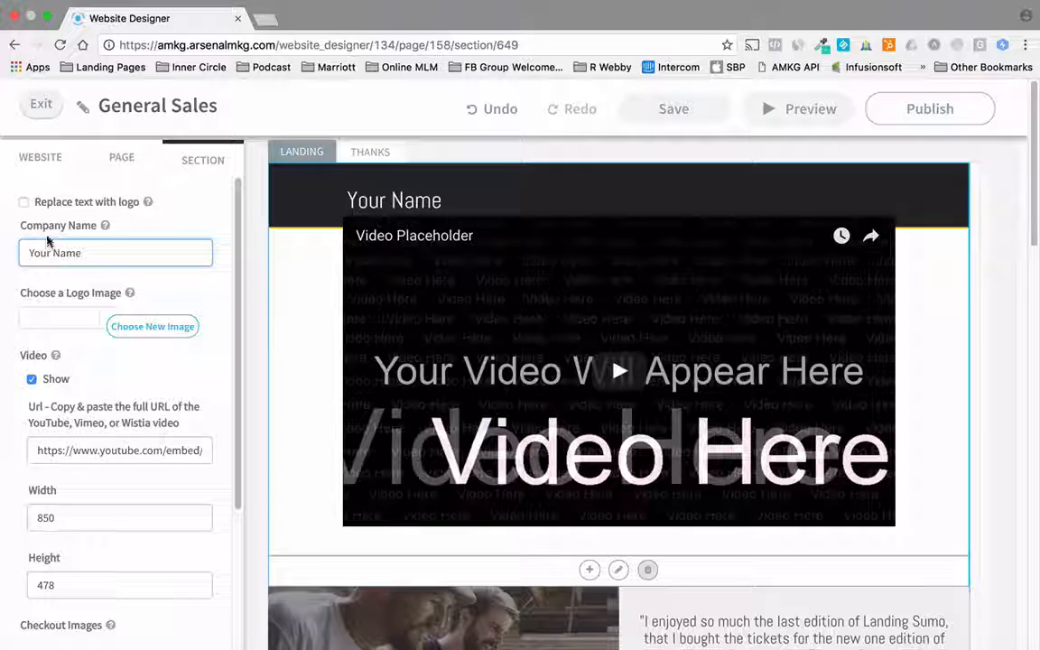
Step: Replace the header text with the logo again and browse the gallery for a new logo image
left_click(23, 201)
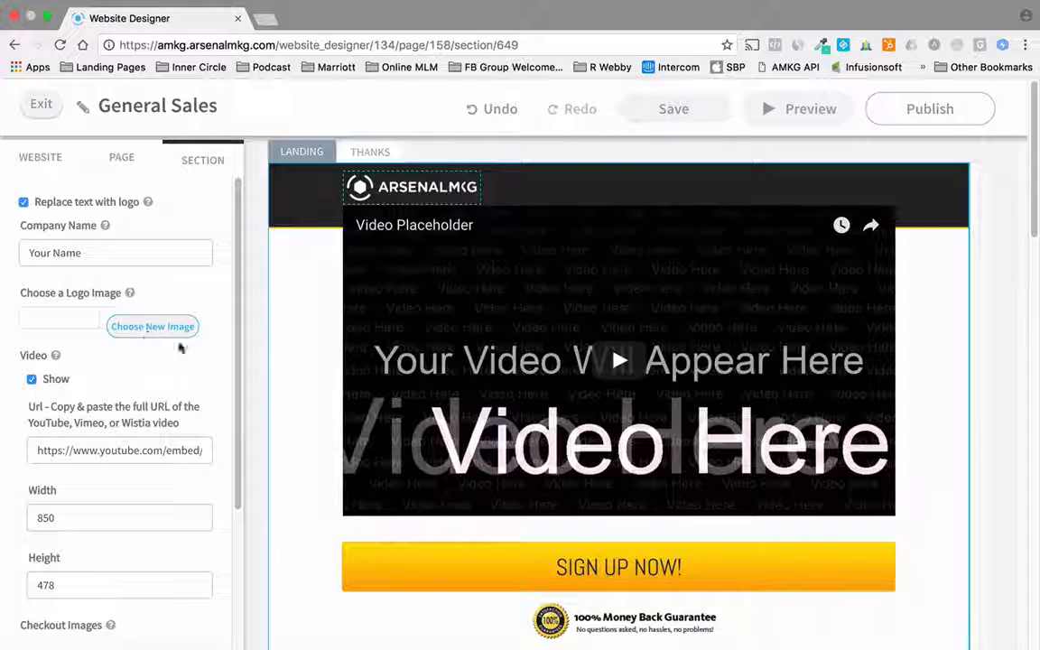
left_click(133, 331)
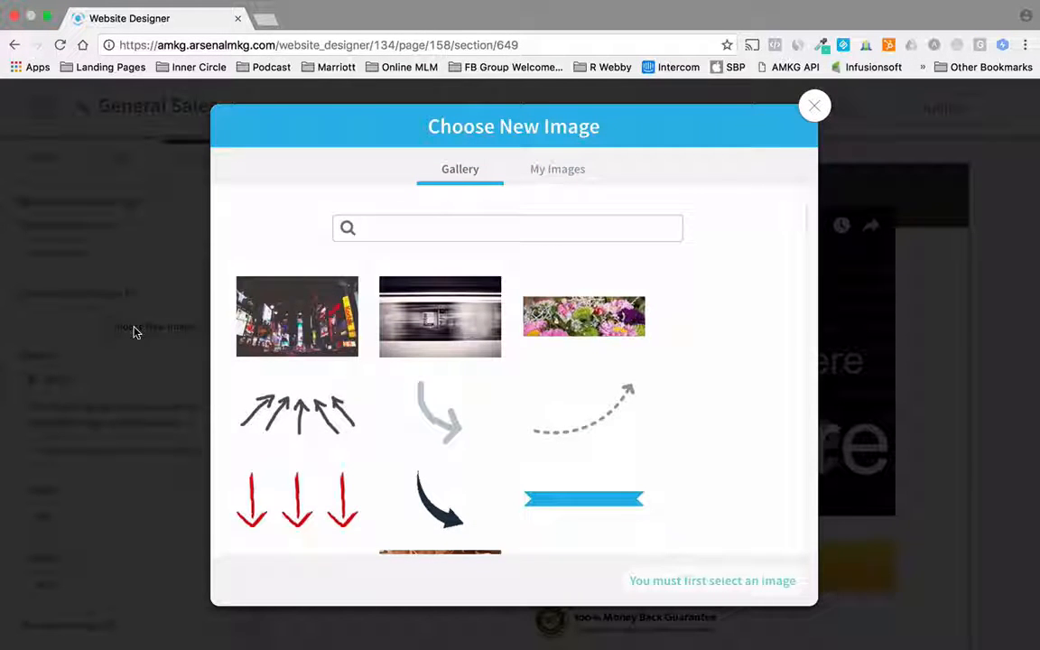
scroll(379, 405, "down", 5)
scroll(390, 403, "down", 15)
scroll(391, 403, "down", 3)
scroll(391, 403, "up", 20)
Step: Search the image gallery for "dollar" and for "city"
left_click(391, 227)
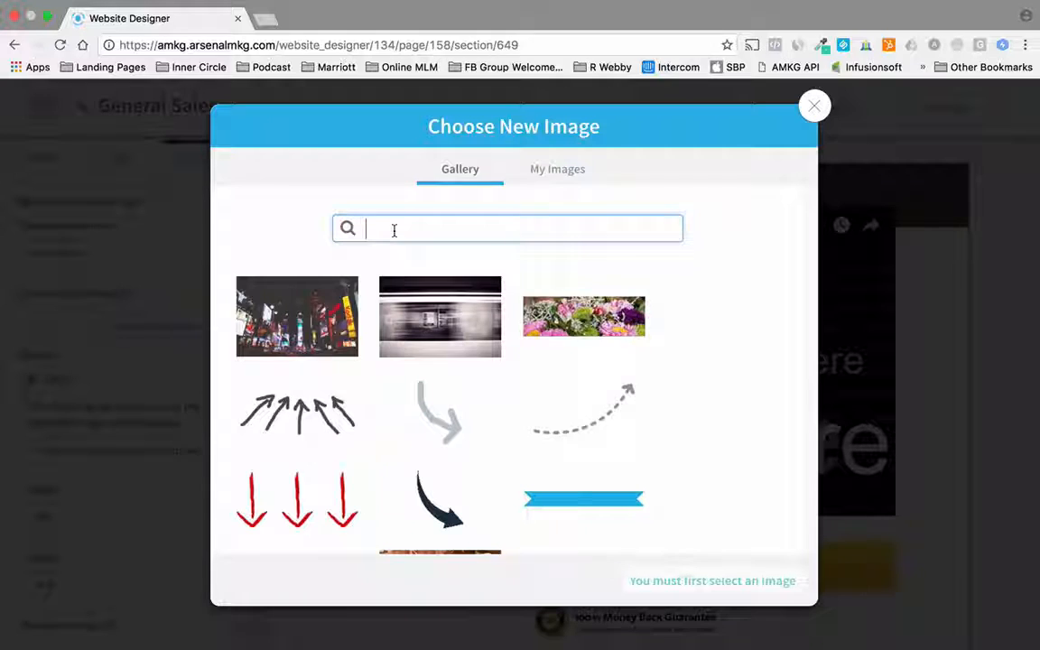
type("dollar")
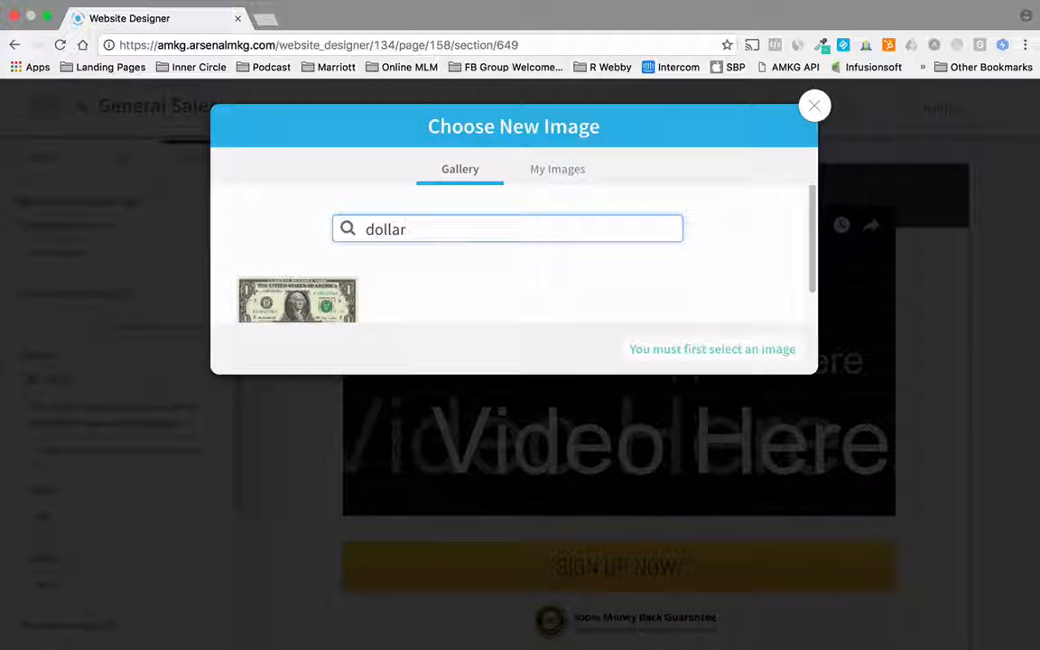
double_click(428, 234)
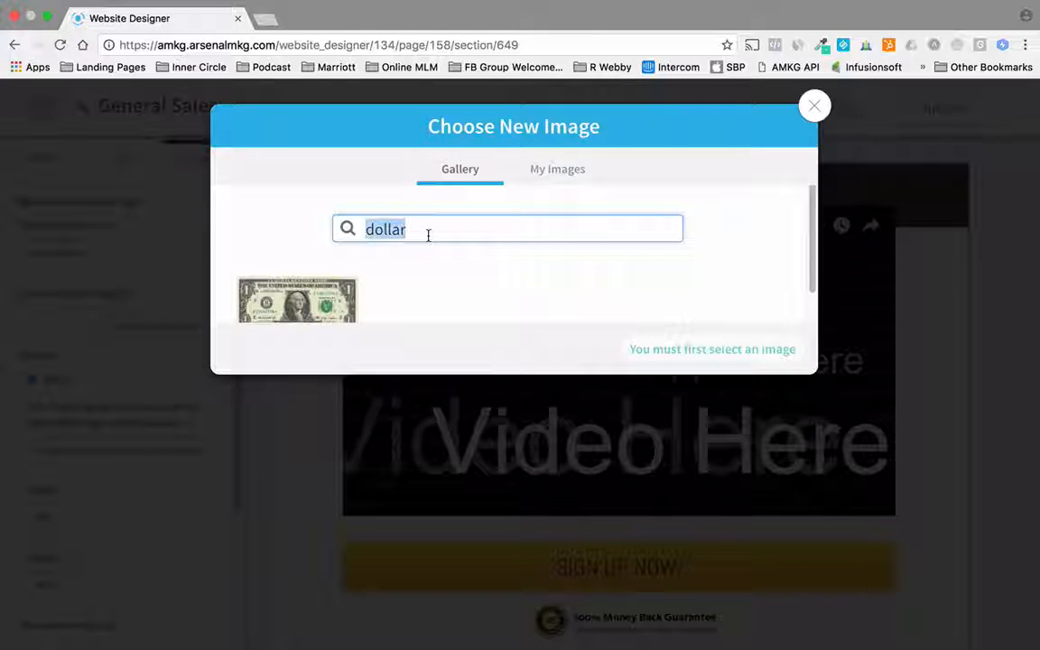
type("city")
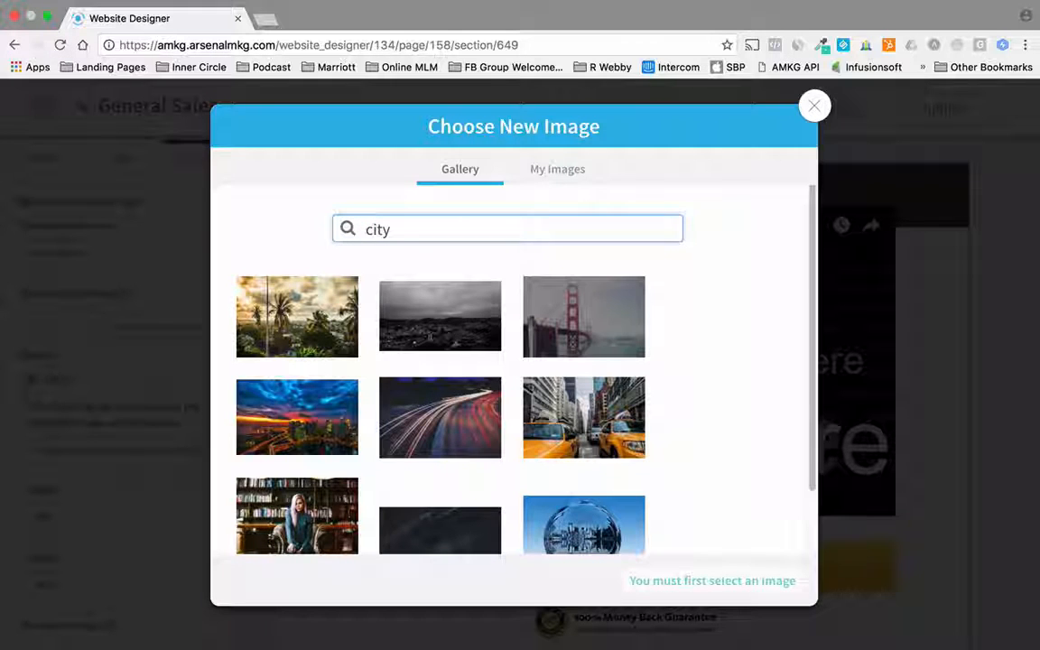
Step: Search the image gallery for "arrow" instead of "city"
key("BackSpace")
key("BackSpace")
key("BackSpace")
key("BackSpace")
type("arrow")
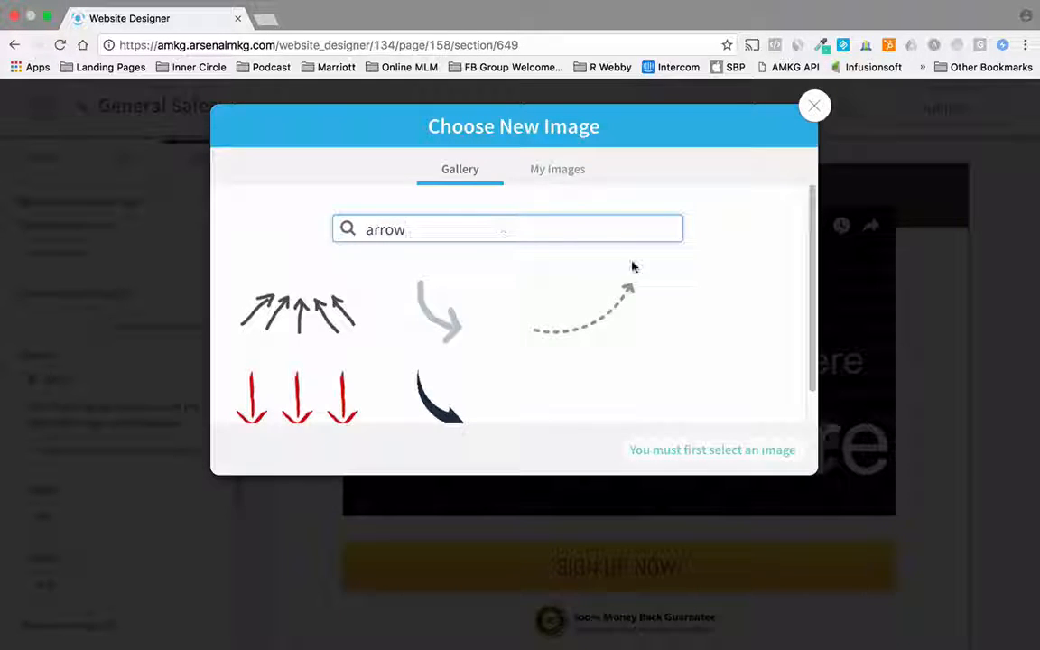
Step: Choose IMG_3967.jpg from the Desktop as a new upload to the personal image library
left_click(558, 175)
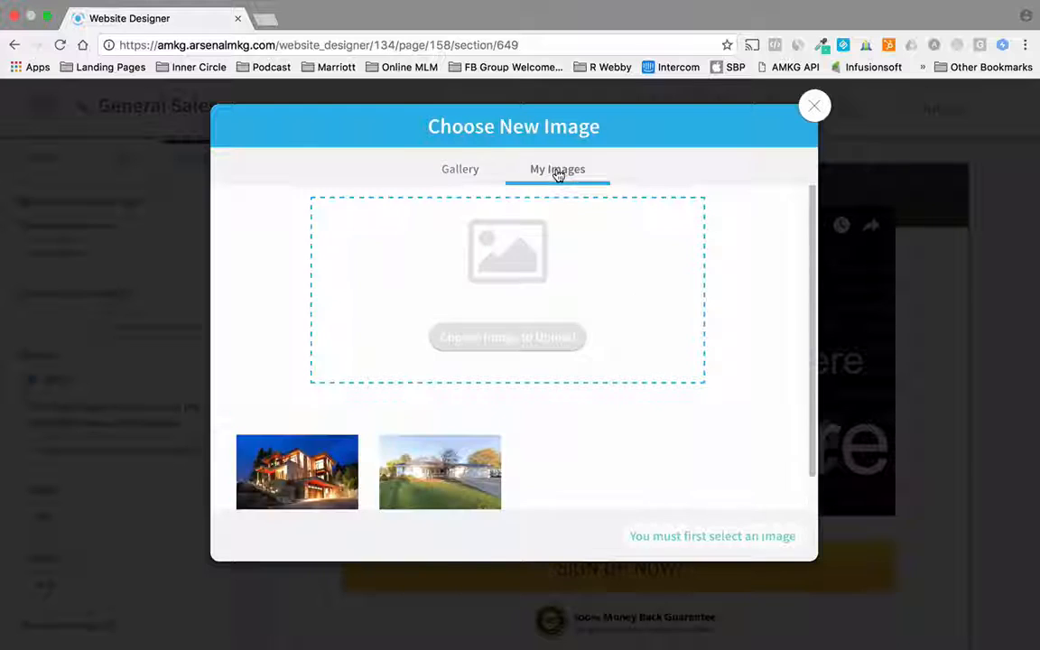
scroll(565, 381, "down", 1)
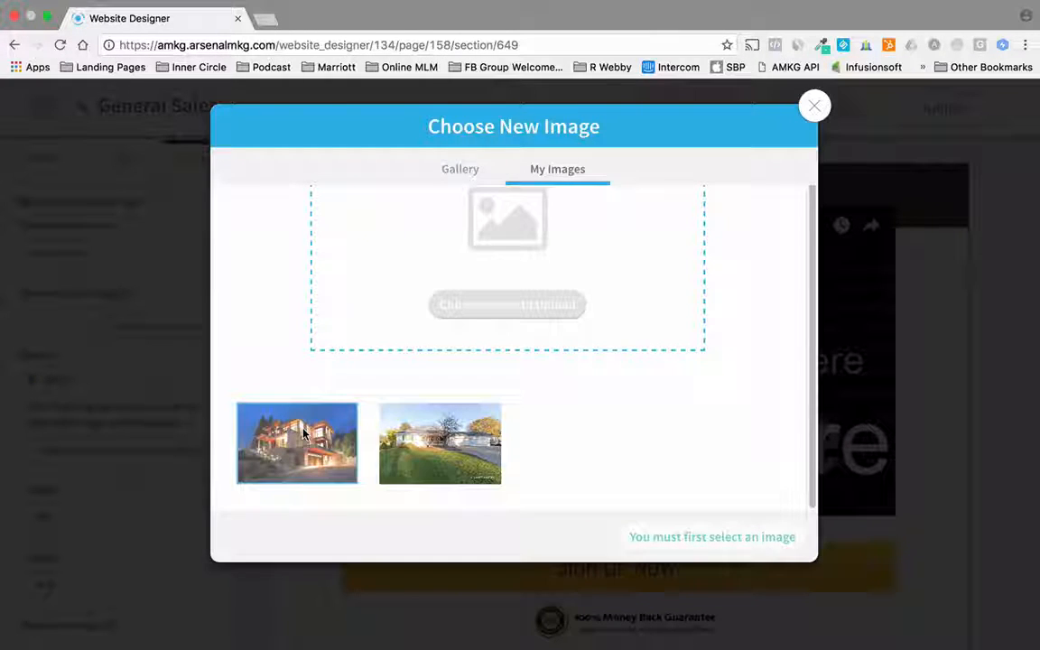
scroll(605, 432, "up", 1)
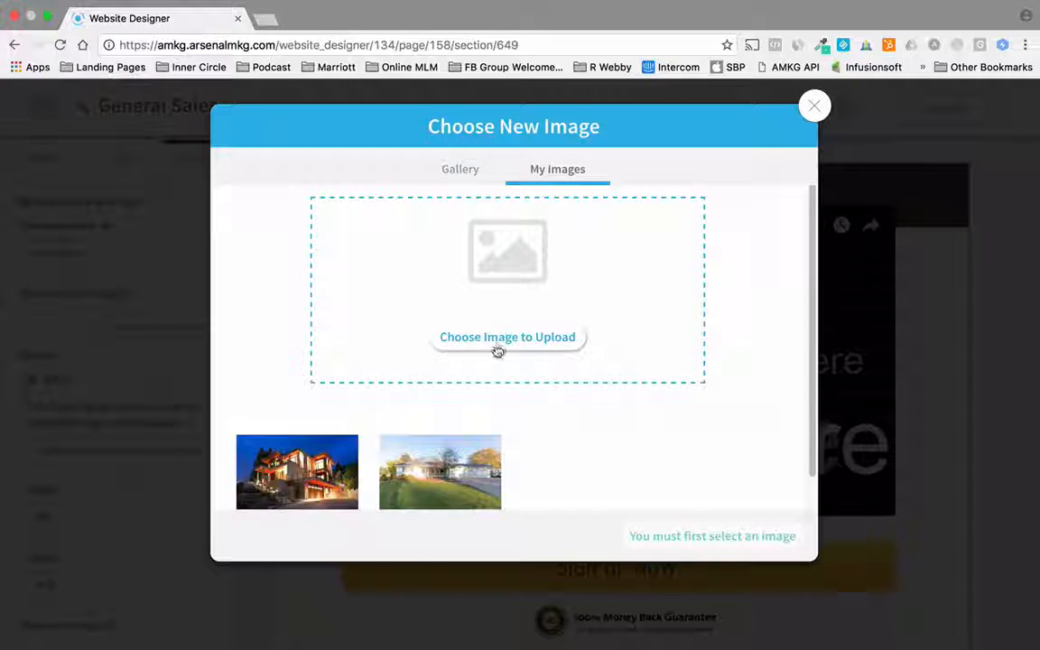
left_click(508, 340)
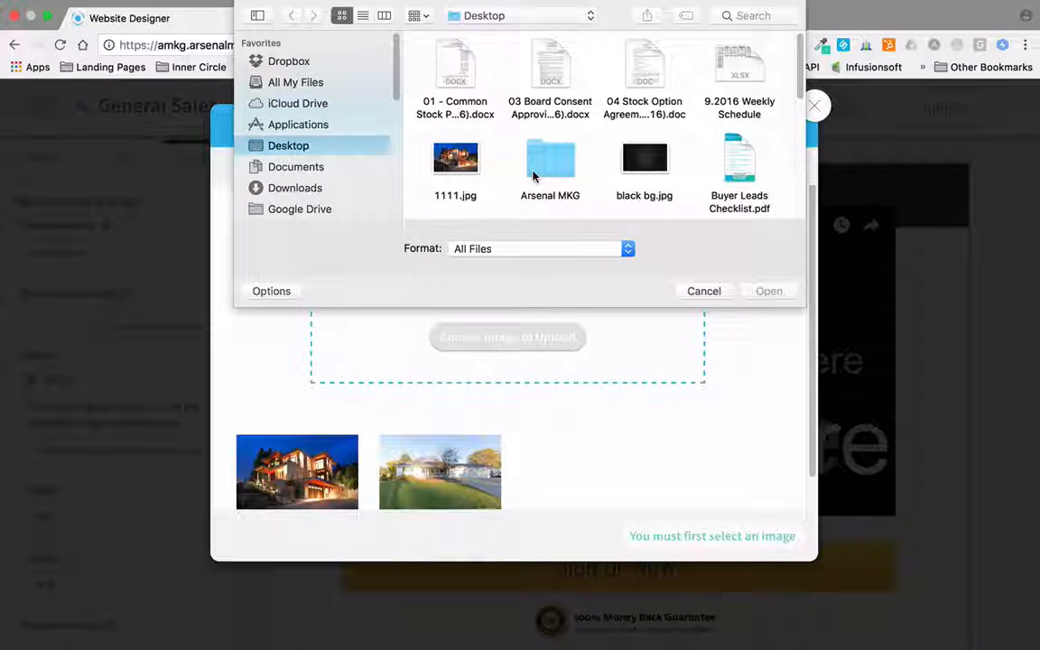
scroll(540, 172, "down", 5)
scroll(533, 177, "down", 2)
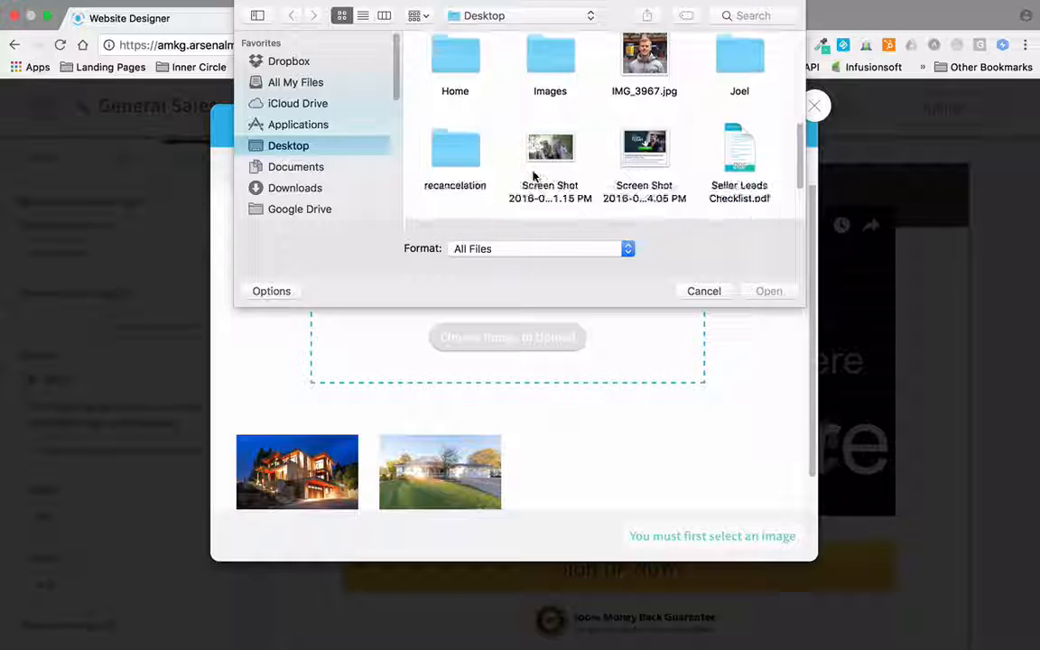
scroll(533, 177, "up", 2)
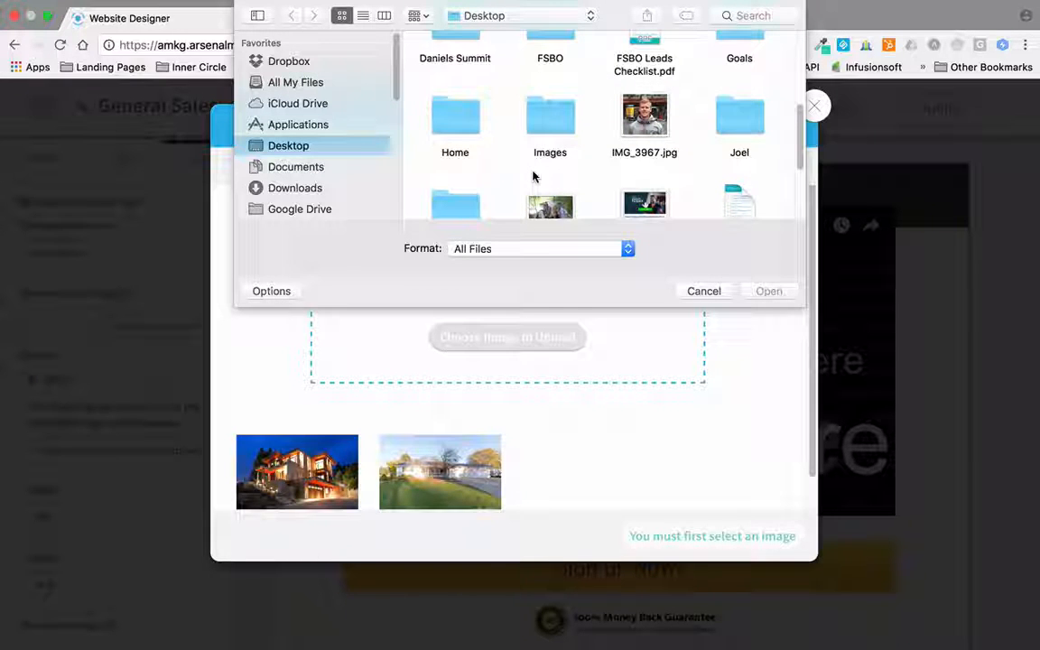
left_click(645, 115)
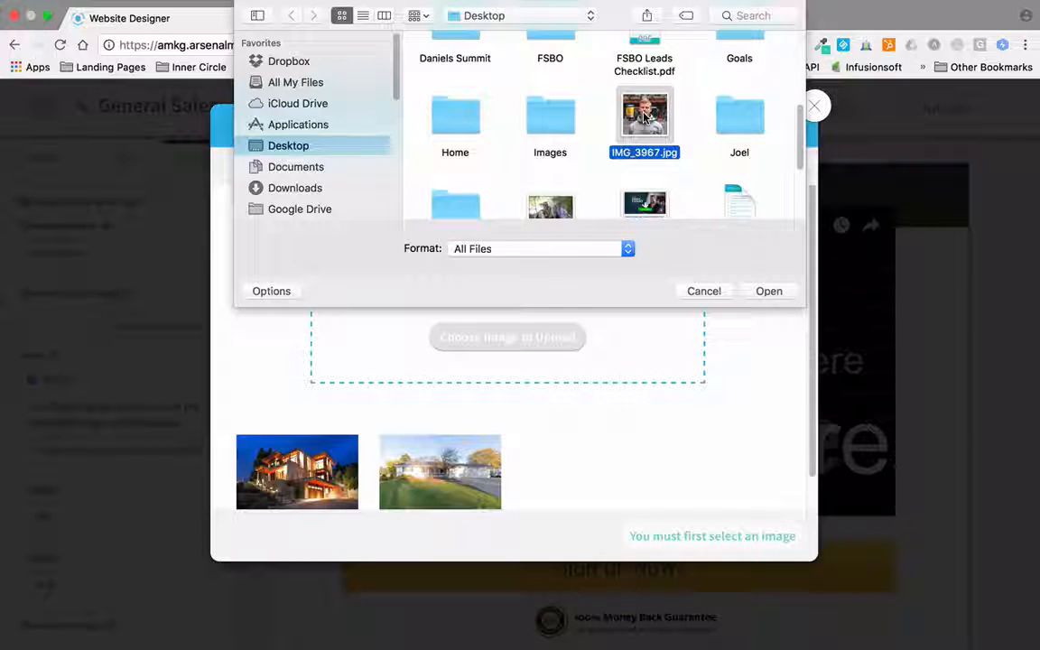
left_click(769, 291)
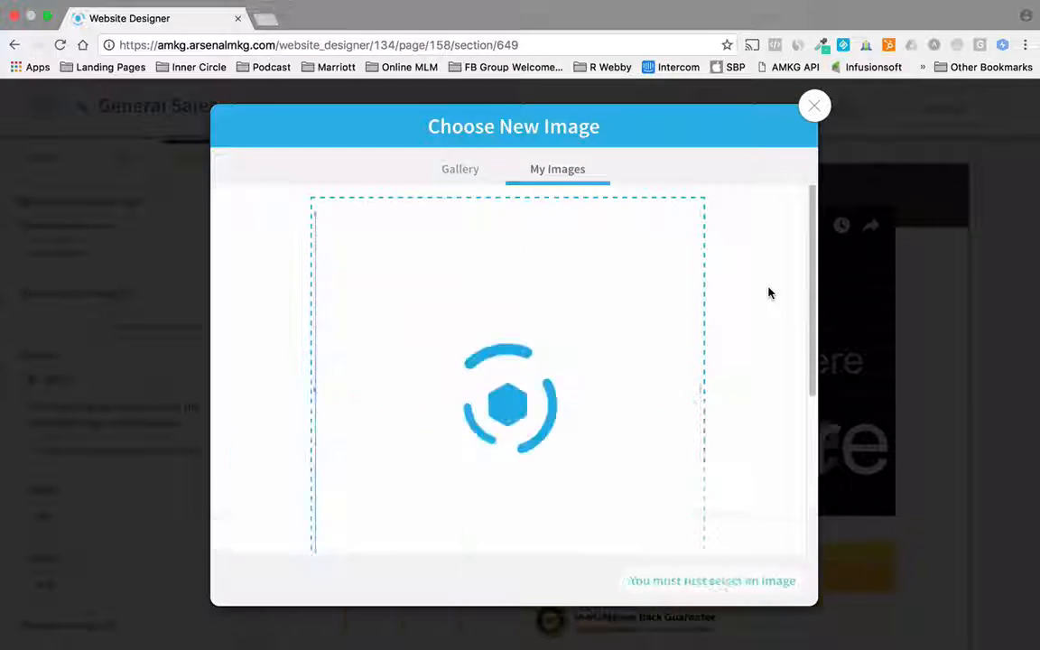
Step: Upload the chosen photo to the personal image library and select it for cropping
scroll(756, 316, "down", 4)
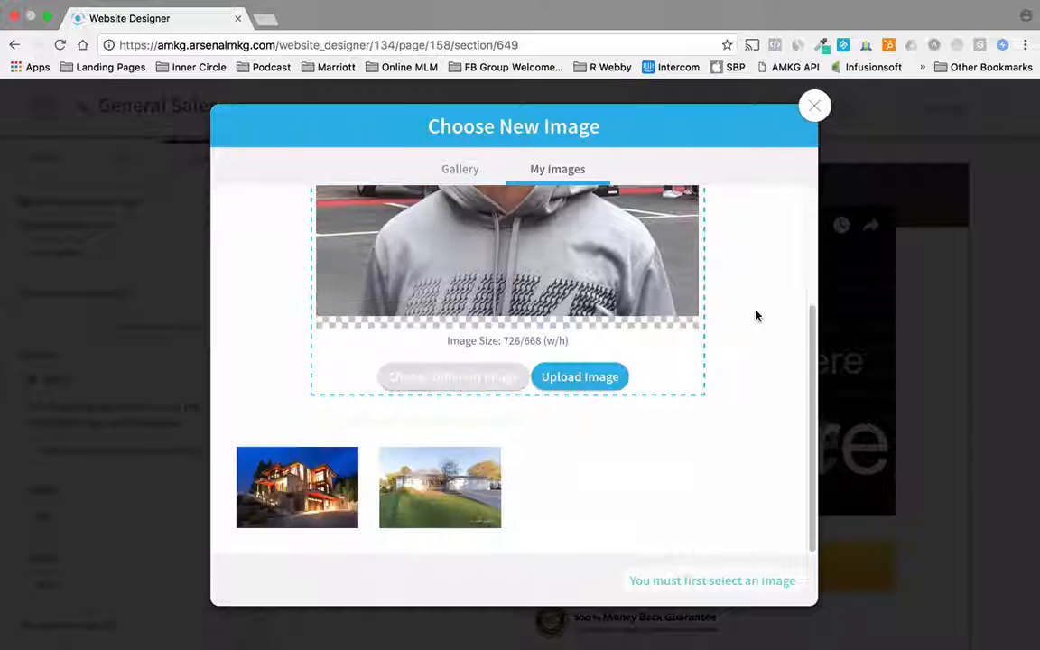
scroll(755, 317, "up", 4)
scroll(752, 310, "down", 4)
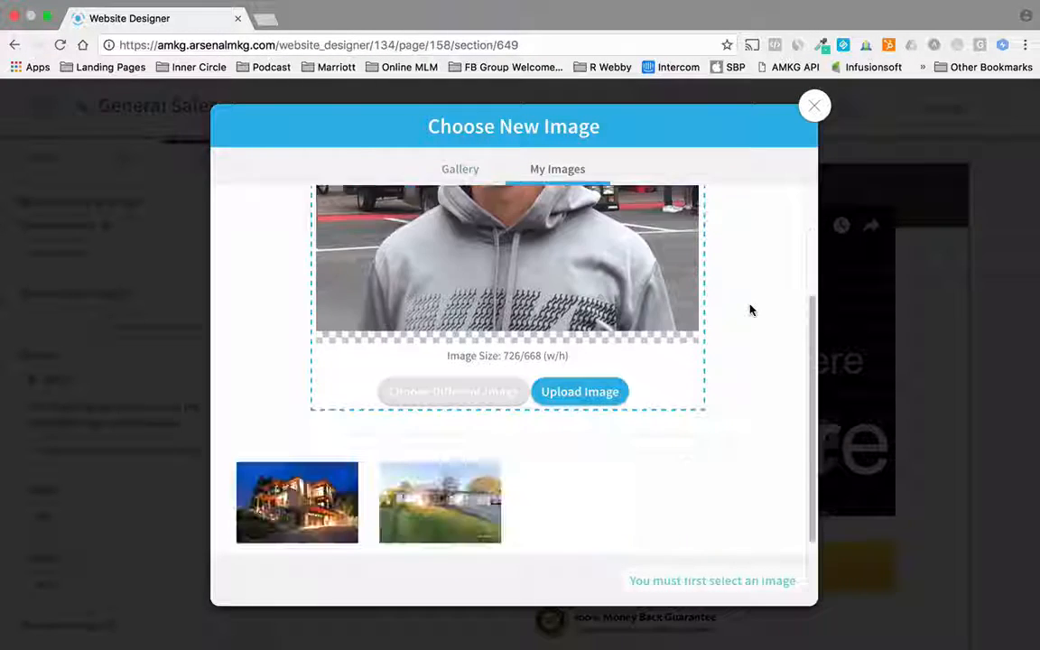
scroll(750, 309, "up", 4)
scroll(693, 267, "down", 4)
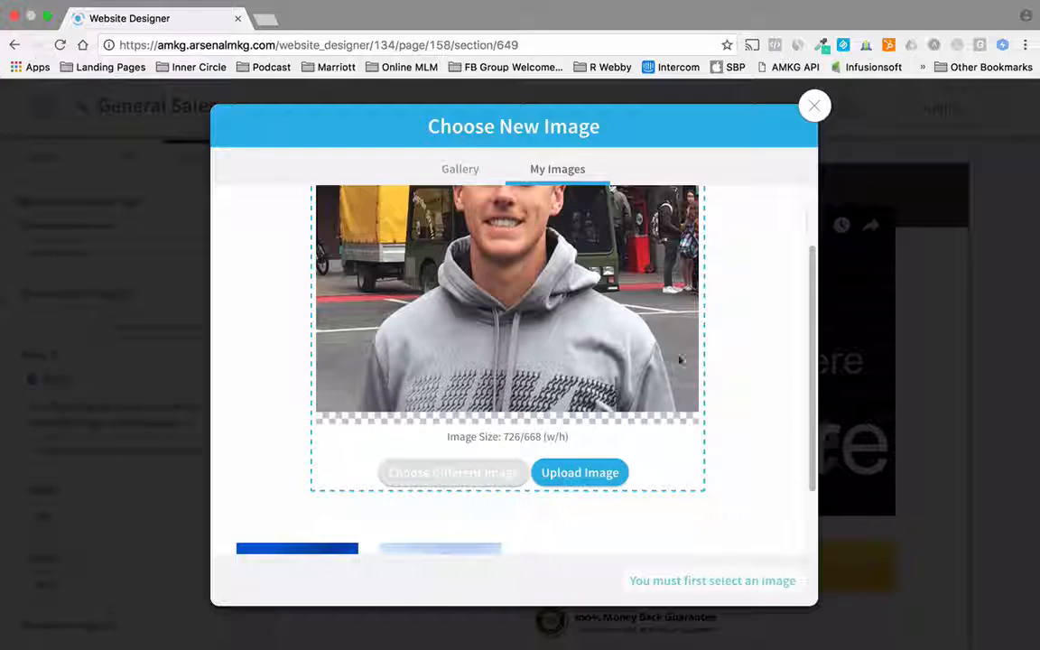
left_click(579, 474)
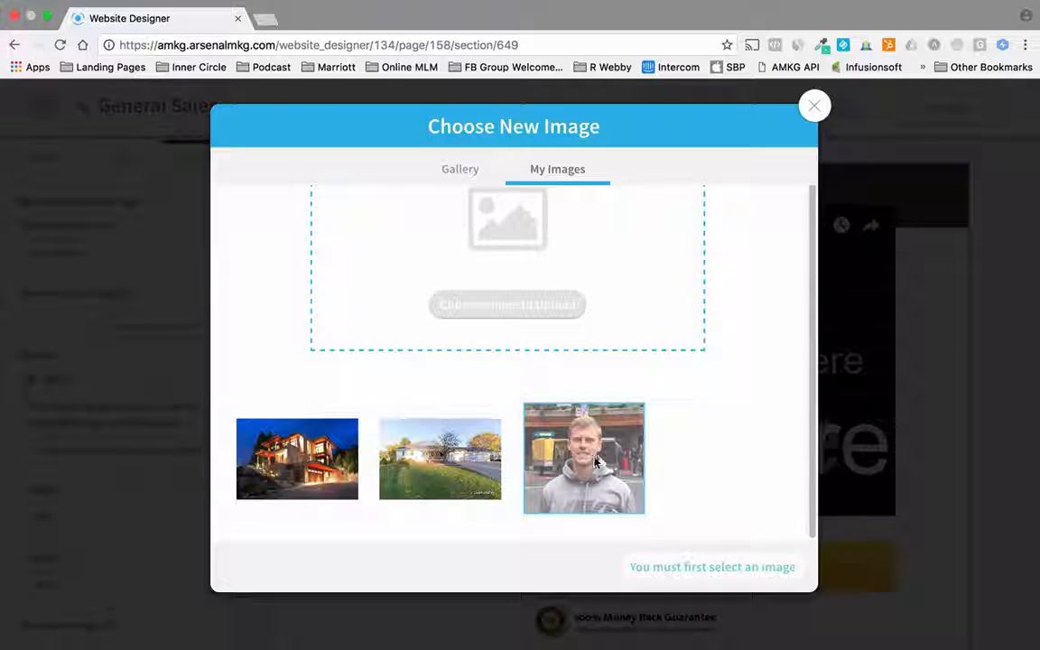
left_click(594, 462)
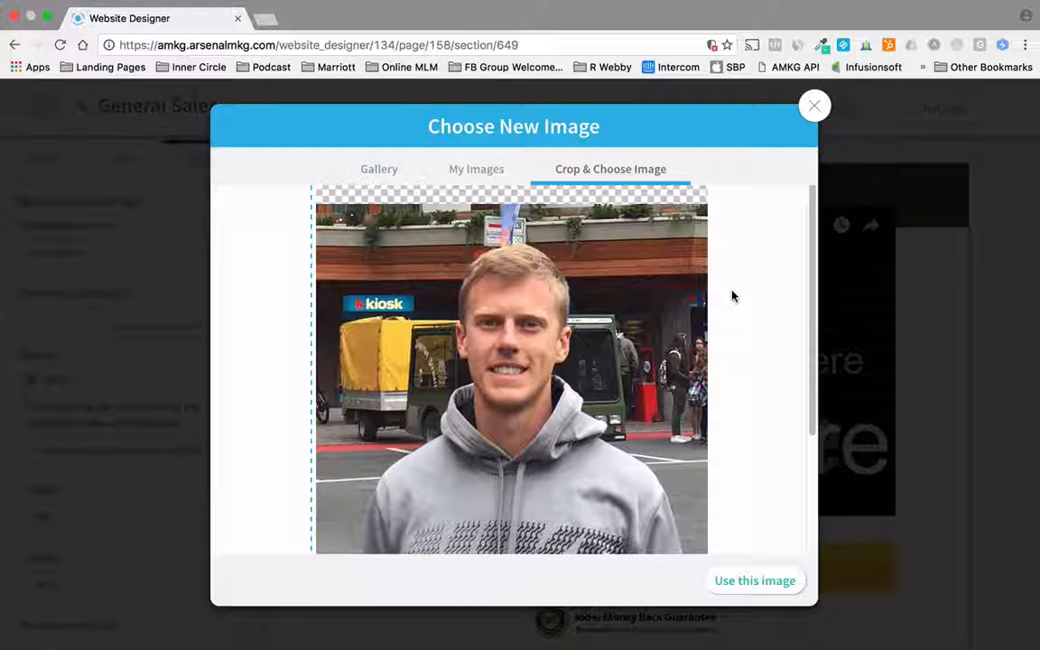
scroll(731, 351, "down", 4)
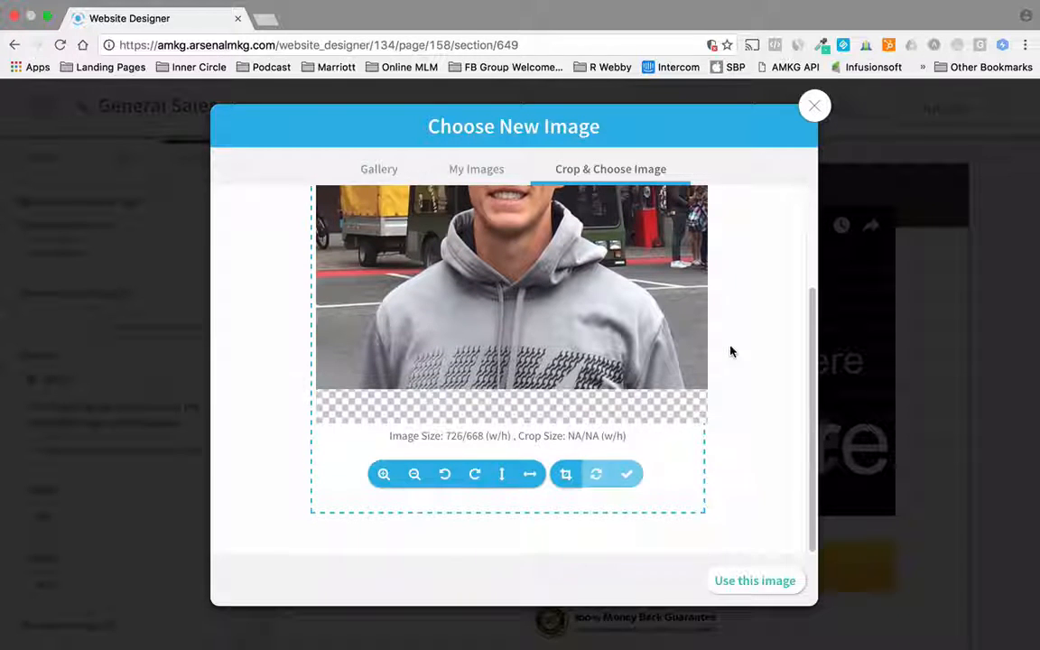
Step: Try rotating the portrait photo both ways and flipping it vertically and horizontally, returning it to its original orientation
left_click(470, 481)
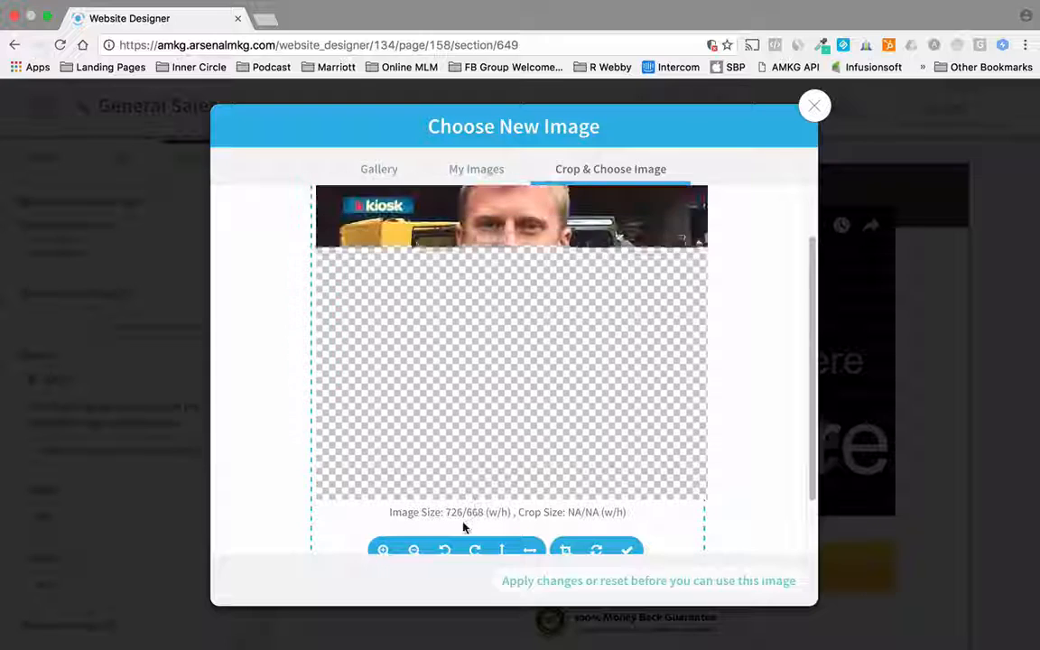
left_click(449, 551)
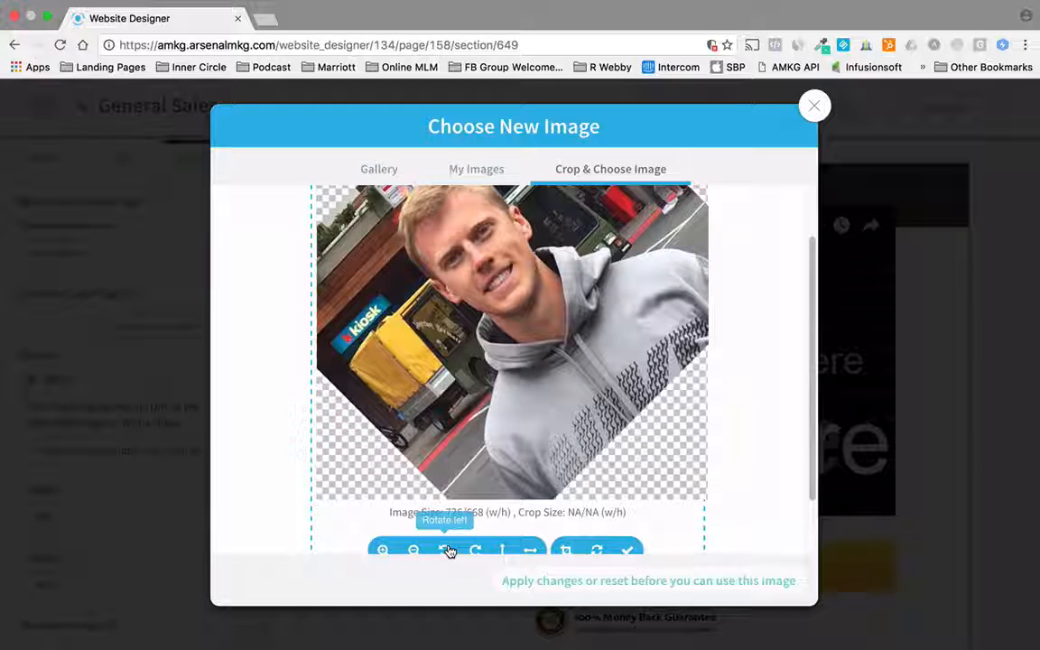
left_click(474, 551)
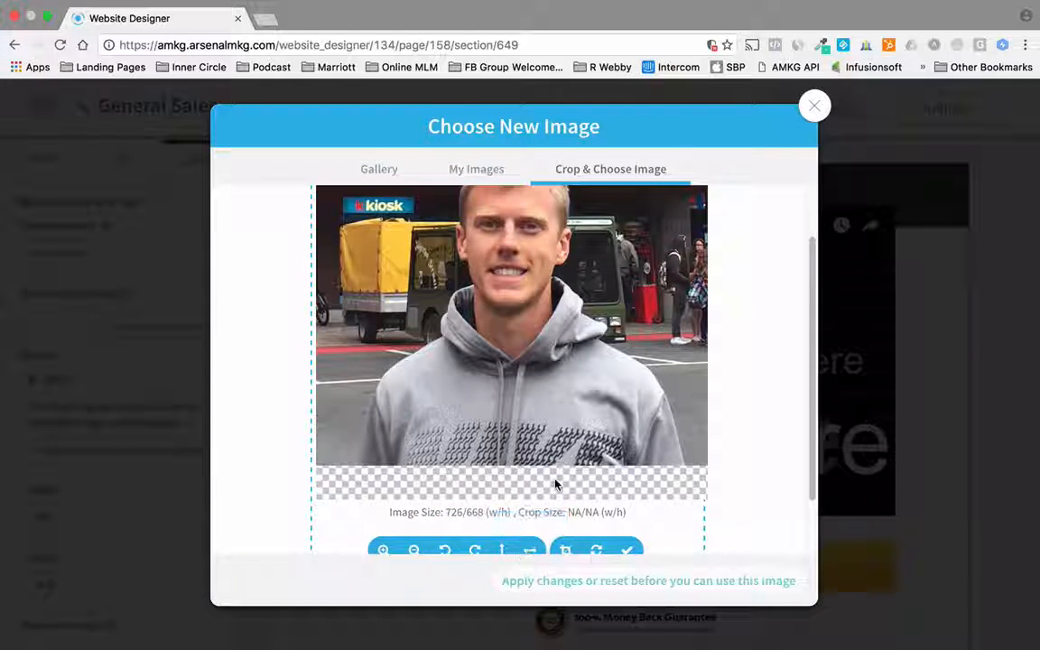
scroll(556, 485, "down", 2)
left_click(503, 476)
left_click(508, 480)
left_click(529, 480)
left_click(528, 479)
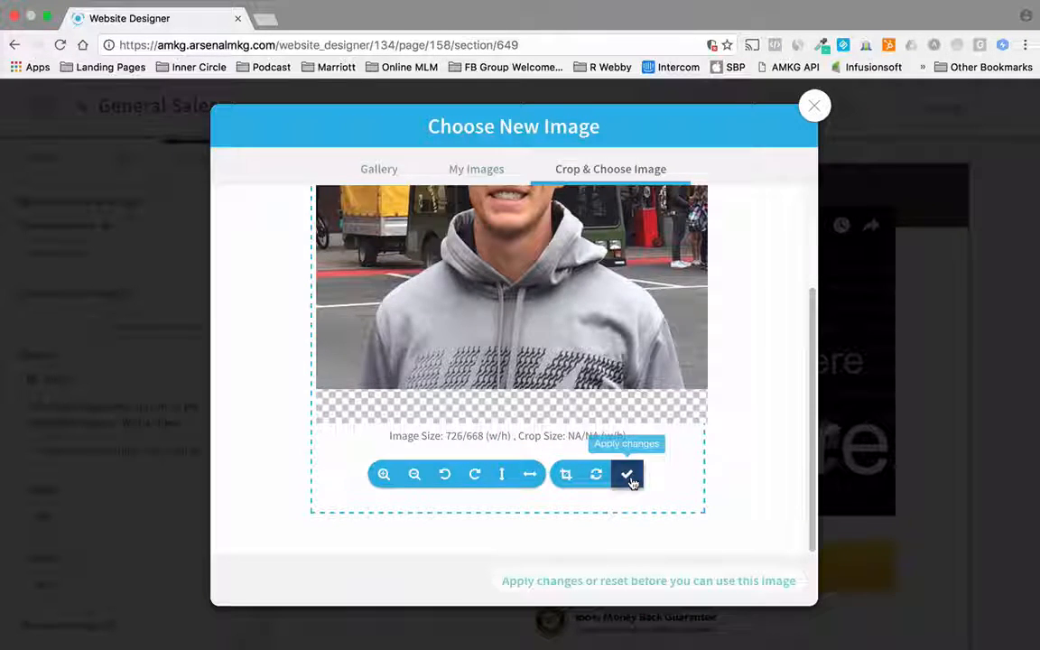
Step: Apply the image edits and use the portrait photo as the header logo
left_click(630, 477)
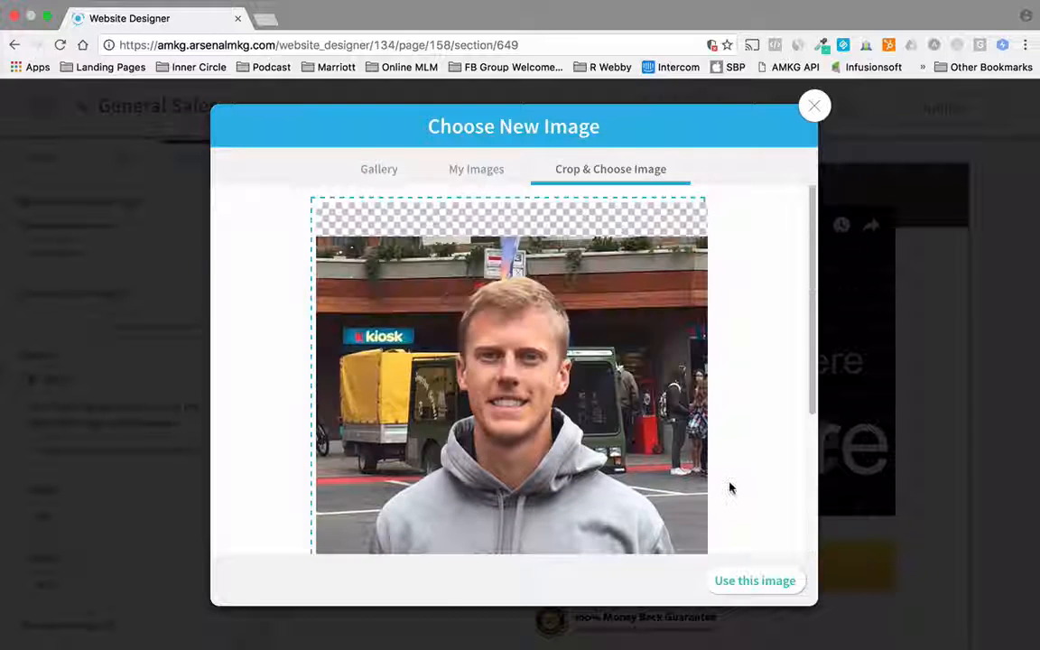
left_click(758, 582)
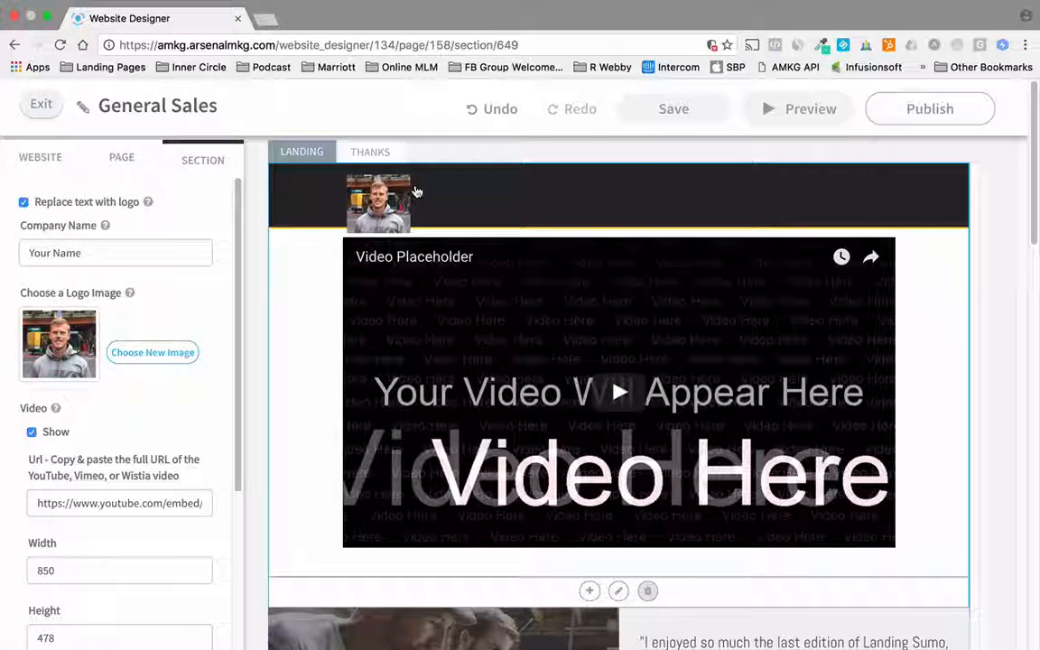
Step: Select the video URL, try hiding the video in the top section and show it again
scroll(160, 395, "down", 2)
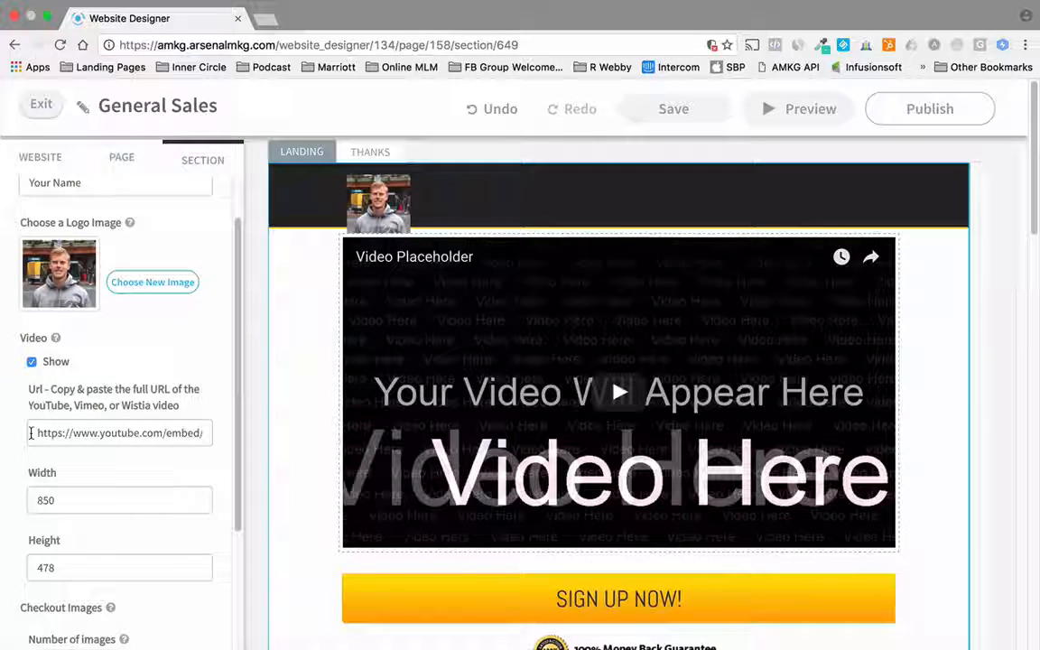
left_click_drag(33, 432, 205, 433)
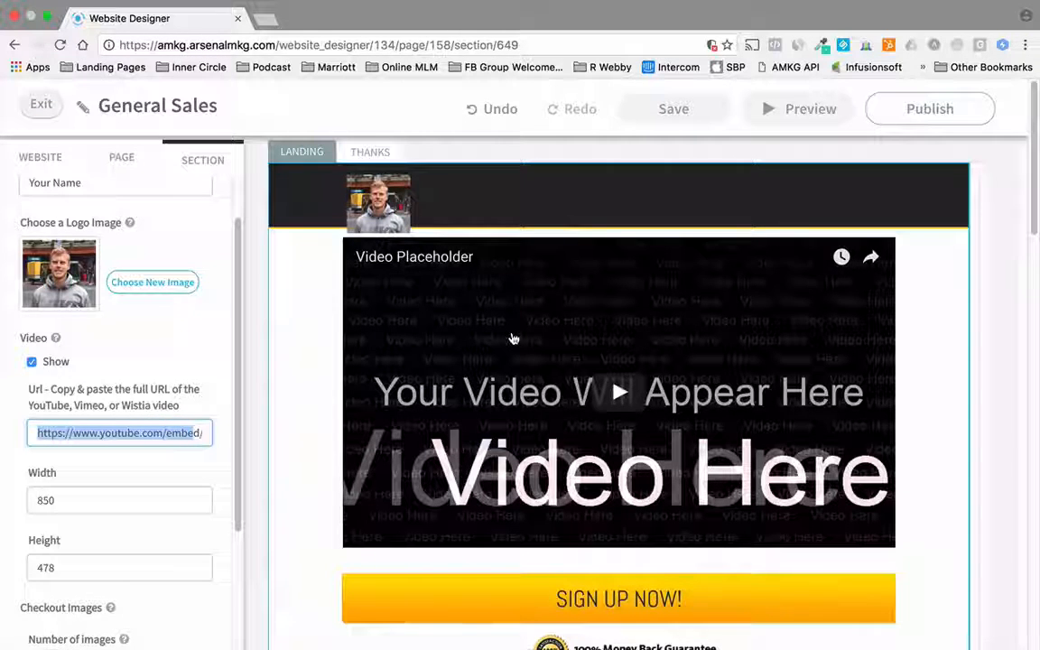
left_click(31, 362)
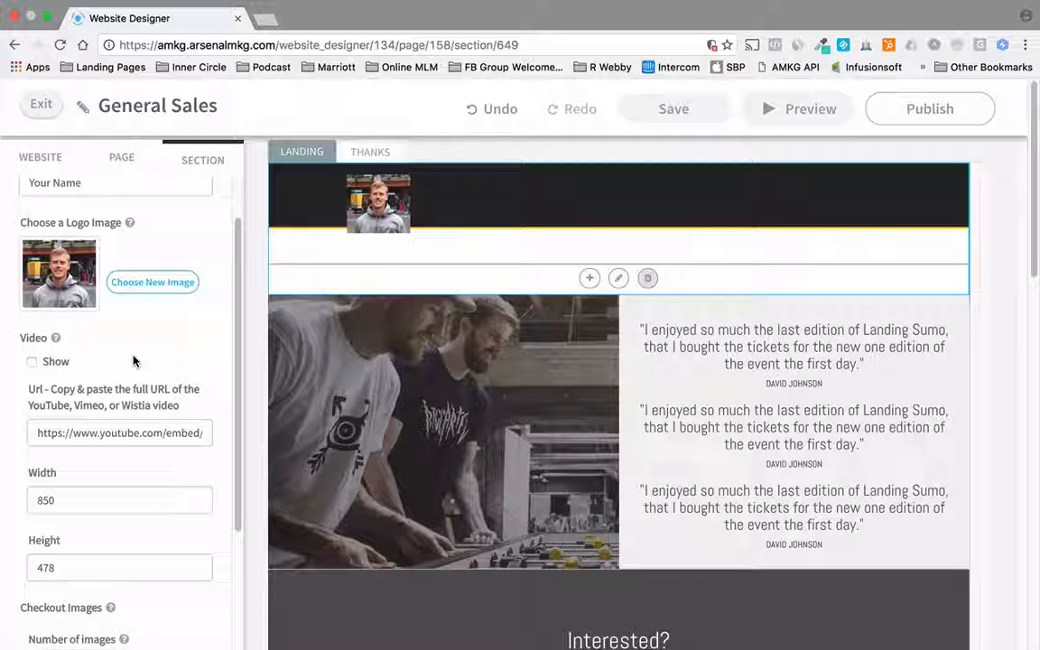
scroll(133, 361, "down", 2)
left_click(32, 286)
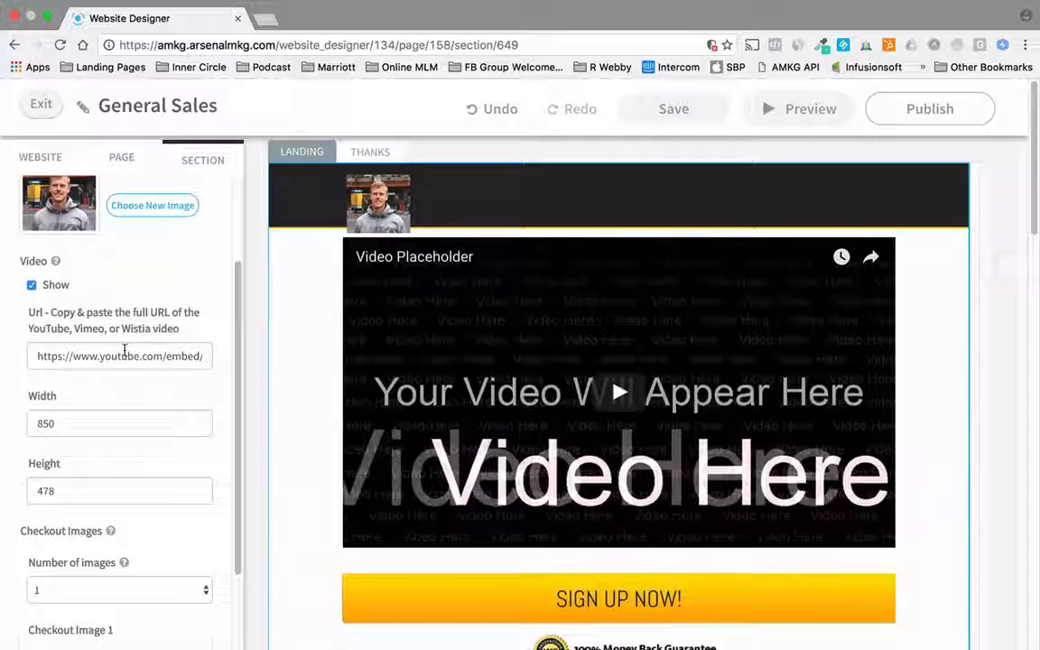
Step: Review the checkout image settings and the delay choices before the button fades in, keeping 8 Seconds
scroll(124, 354, "down", 5)
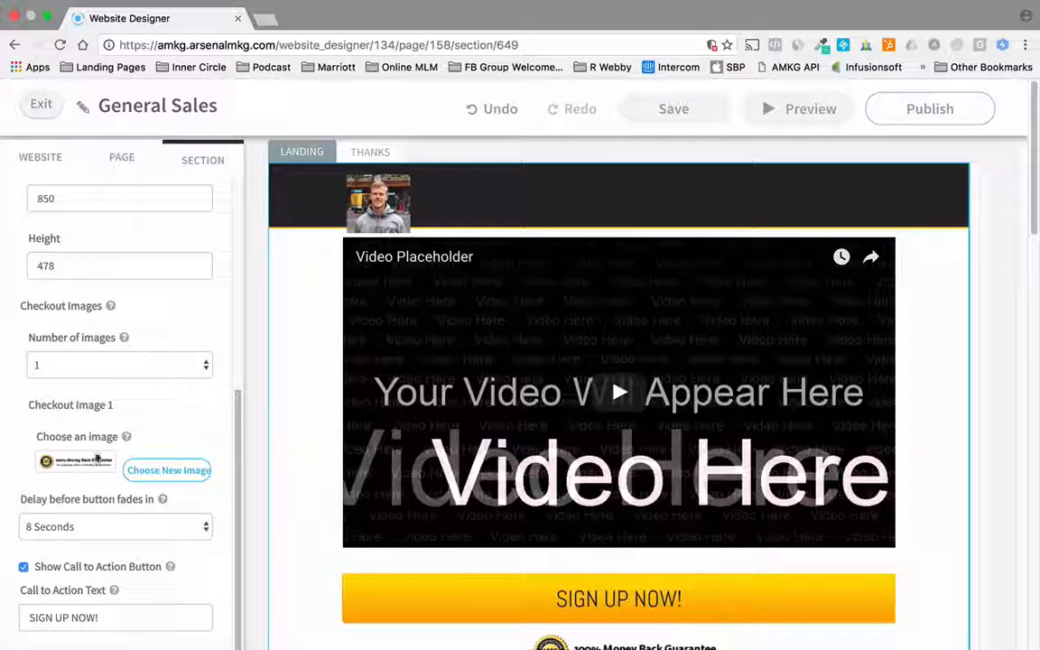
scroll(523, 541, "down", 2)
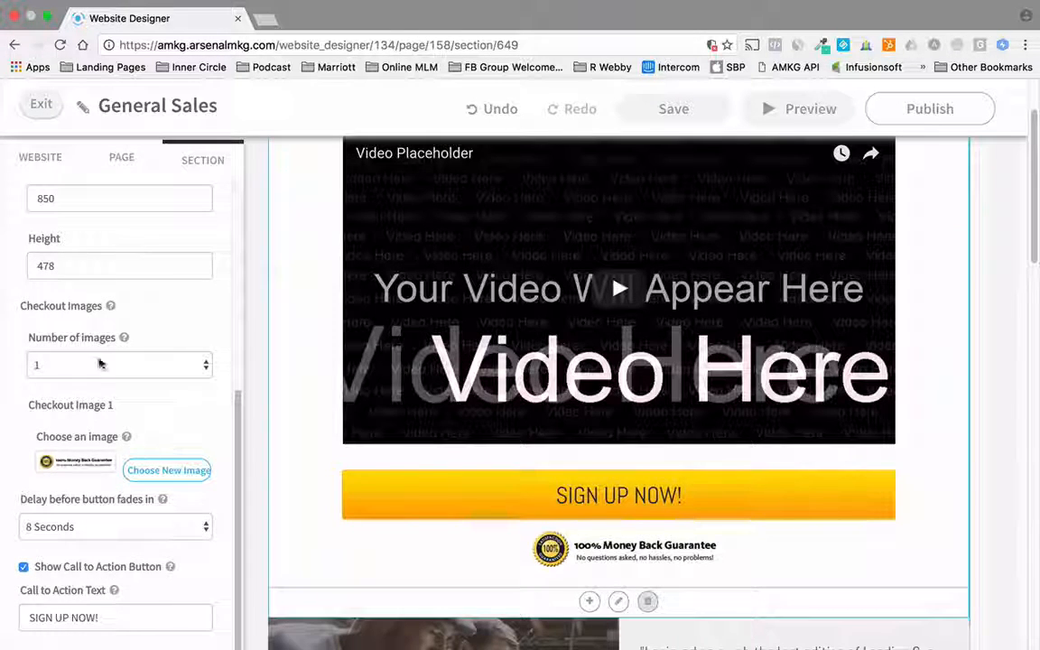
scroll(158, 451, "down", 1)
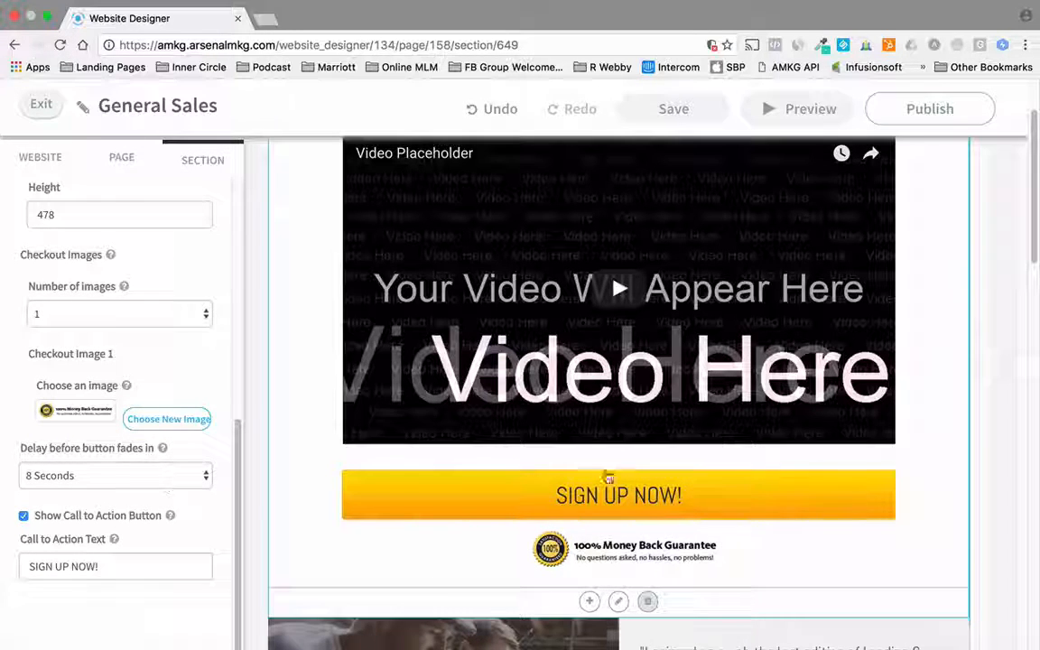
left_click(164, 479)
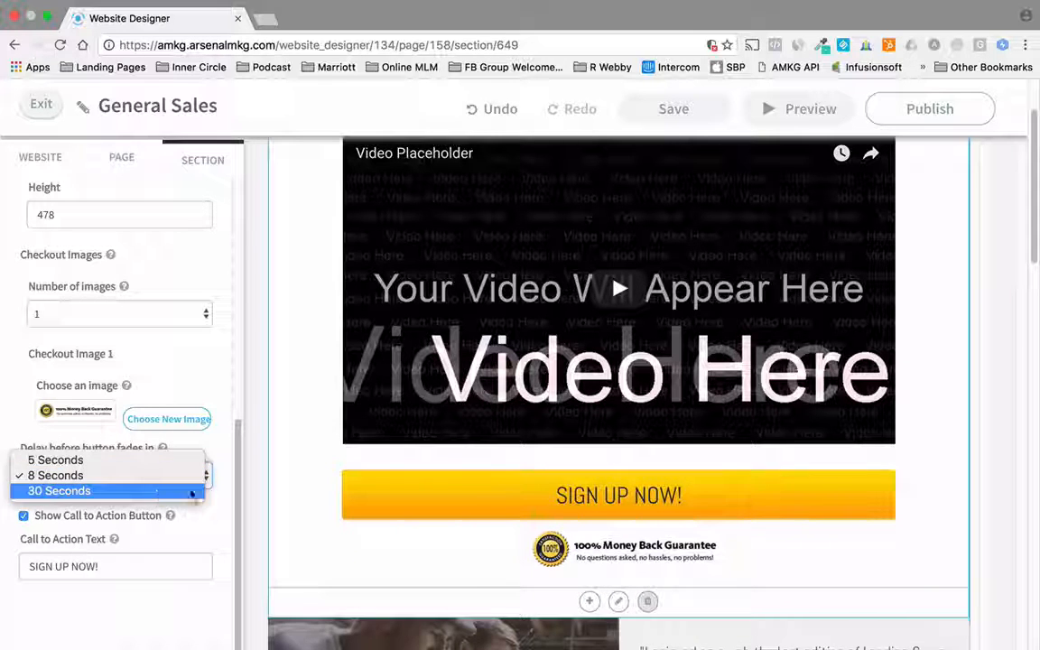
left_click(212, 516)
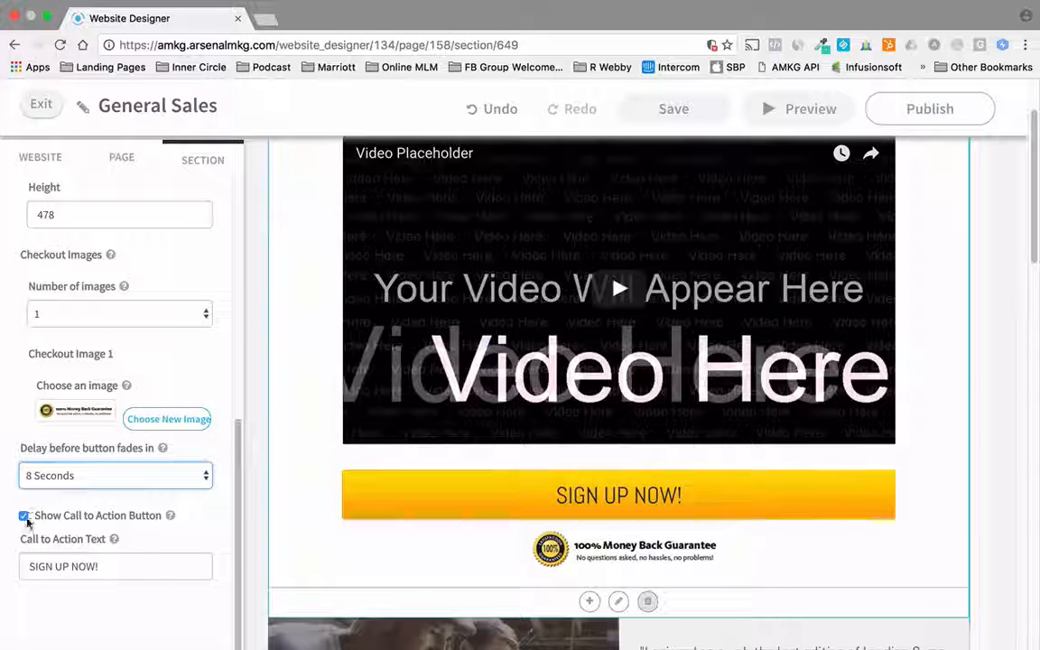
Step: Try hiding the call to action button, show it again and select its text without editing it
left_click(24, 518)
left_click(24, 518)
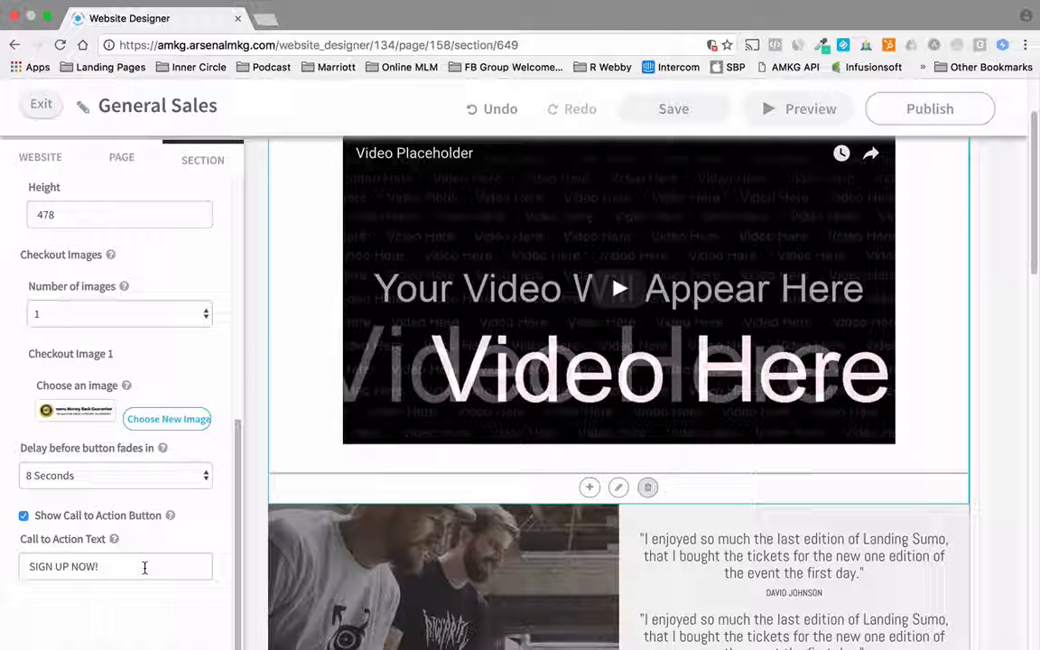
left_click_drag(145, 568, 30, 559)
left_click(118, 571)
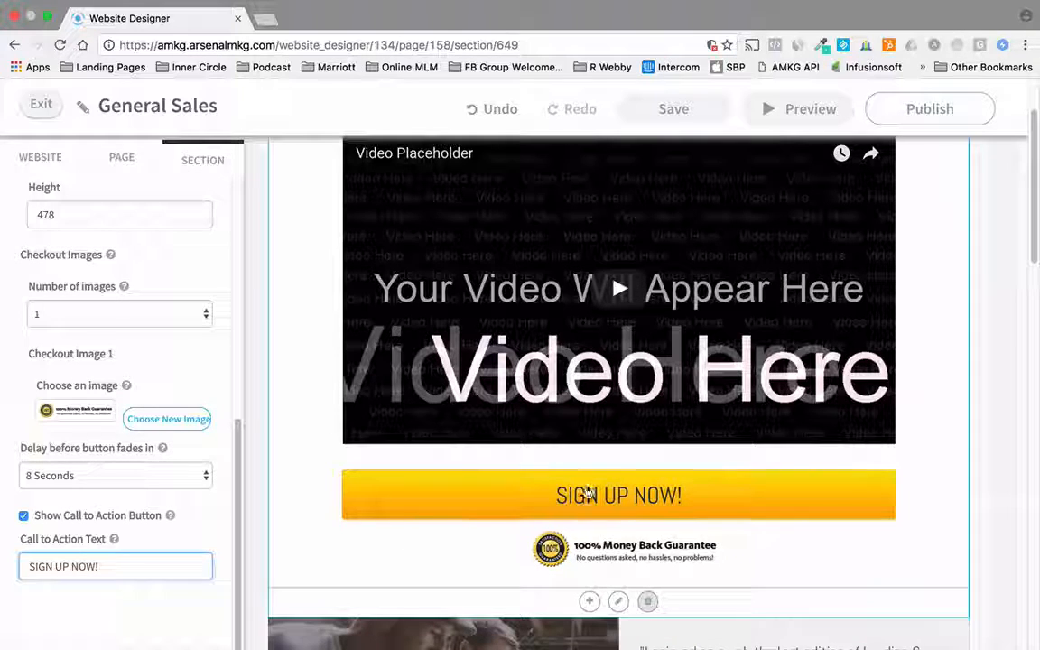
Step: Open the settings of the testimonials section below the video and review its quotes on the page
scroll(388, 456, "down", 5)
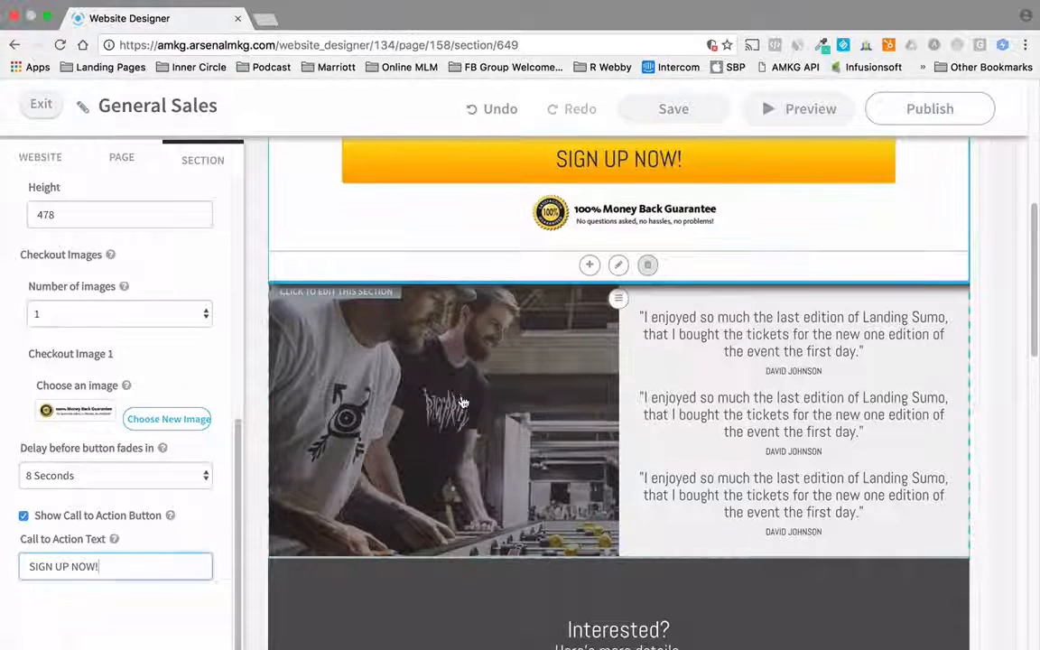
left_click(463, 406)
scroll(464, 399, "down", 3)
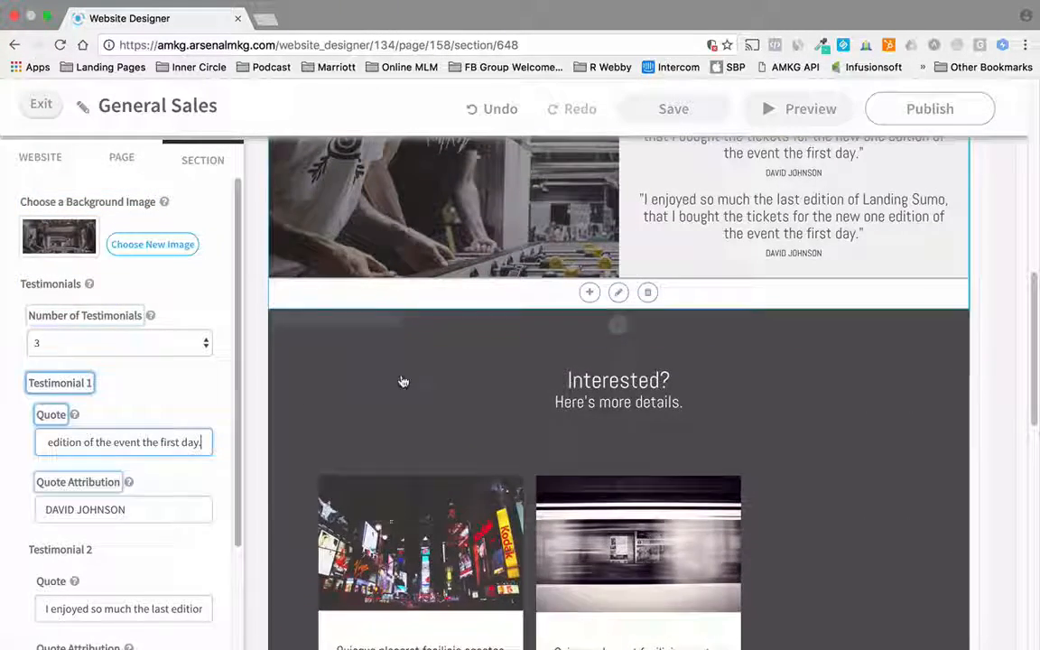
scroll(500, 378, "up", 2)
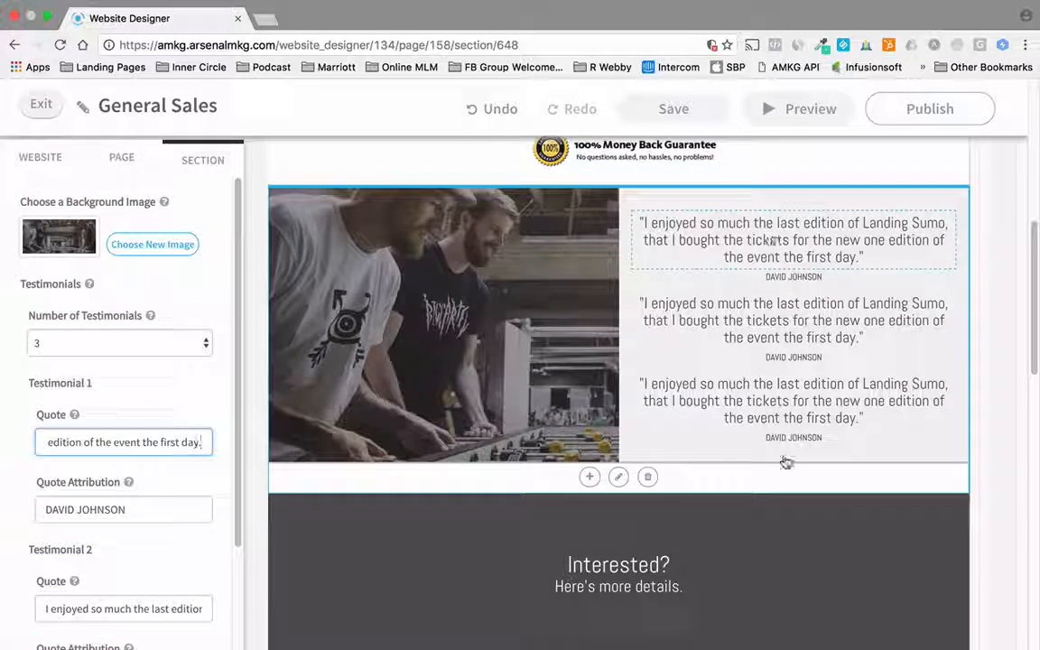
Step: Try 4 testimonials in the testimonials section, set the number to 2 instead, and save the website
left_click(137, 346)
left_click(134, 359)
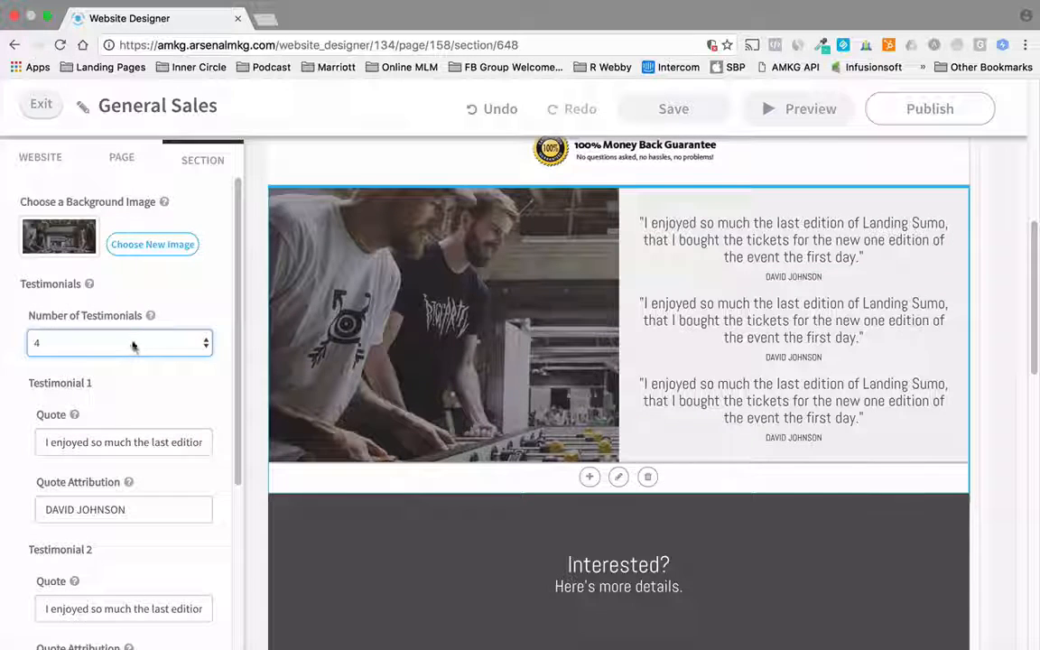
left_click(130, 341)
left_click(117, 311)
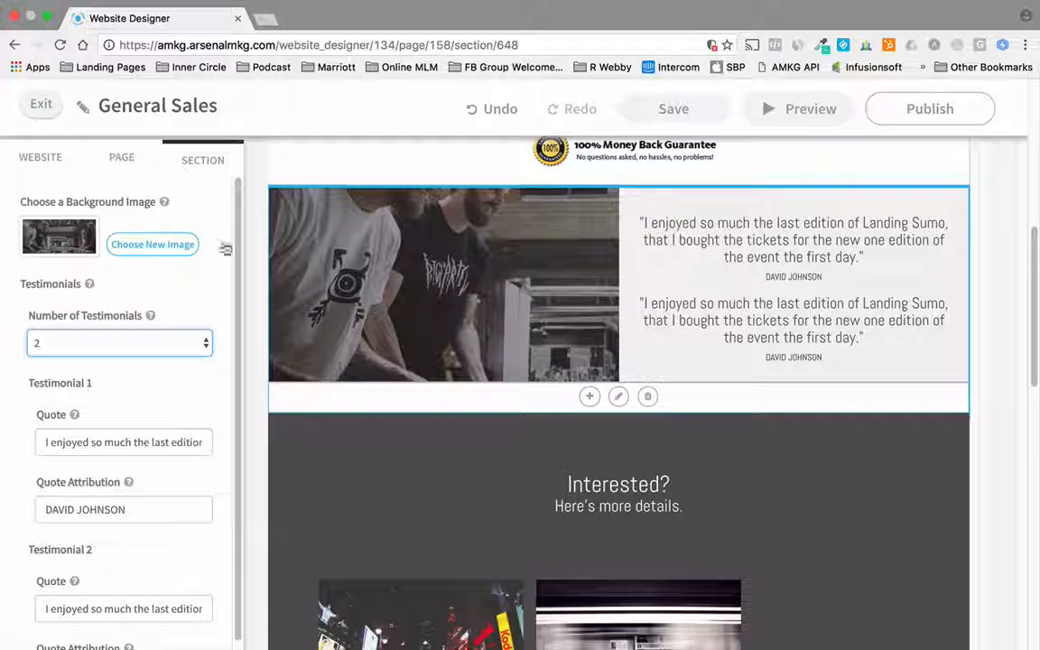
scroll(138, 410, "down", 2)
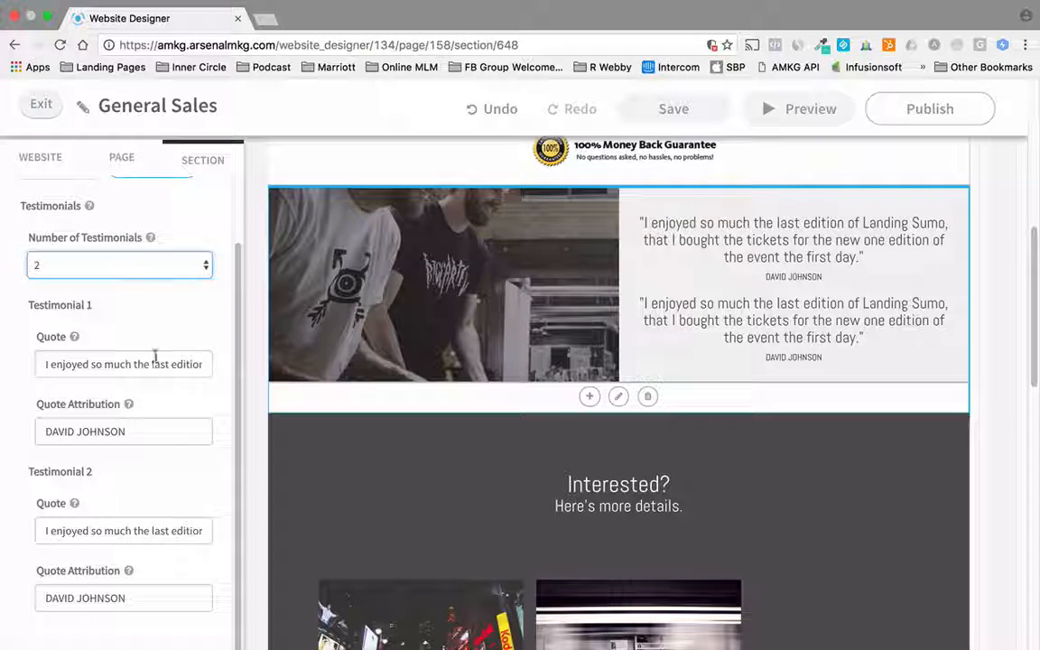
scroll(144, 442, "down", 3)
scroll(150, 447, "up", 3)
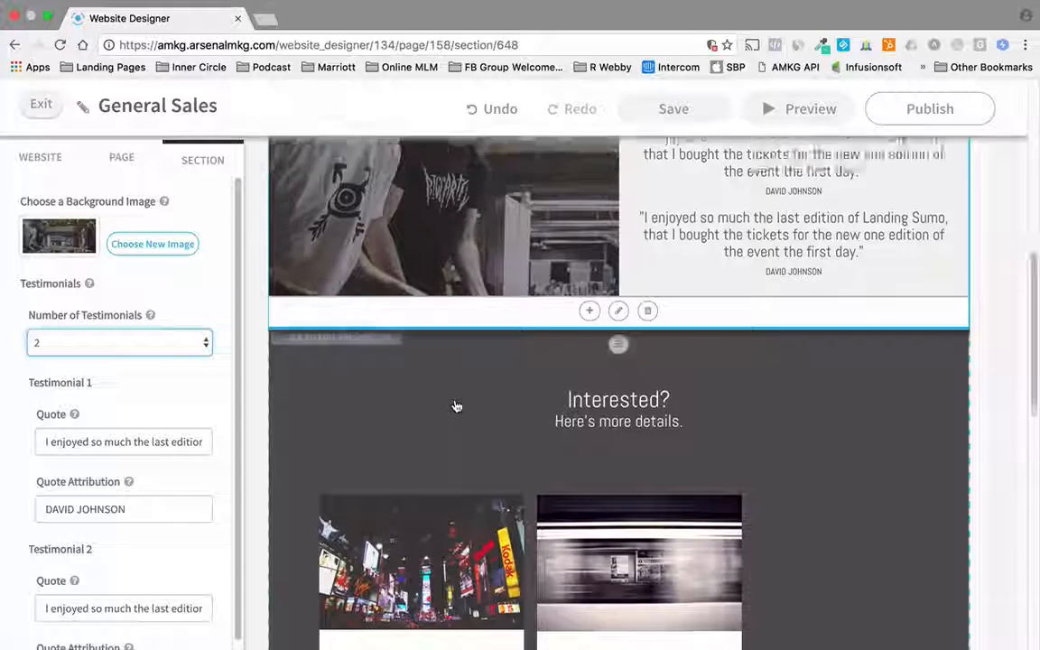
scroll(457, 406, "up", 3)
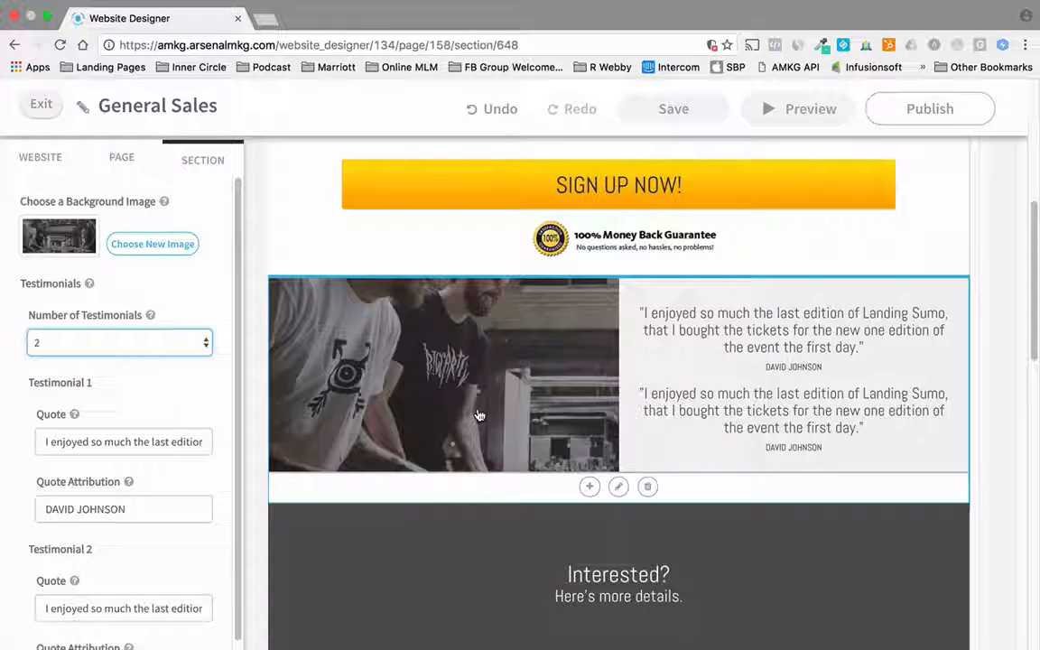
left_click(689, 114)
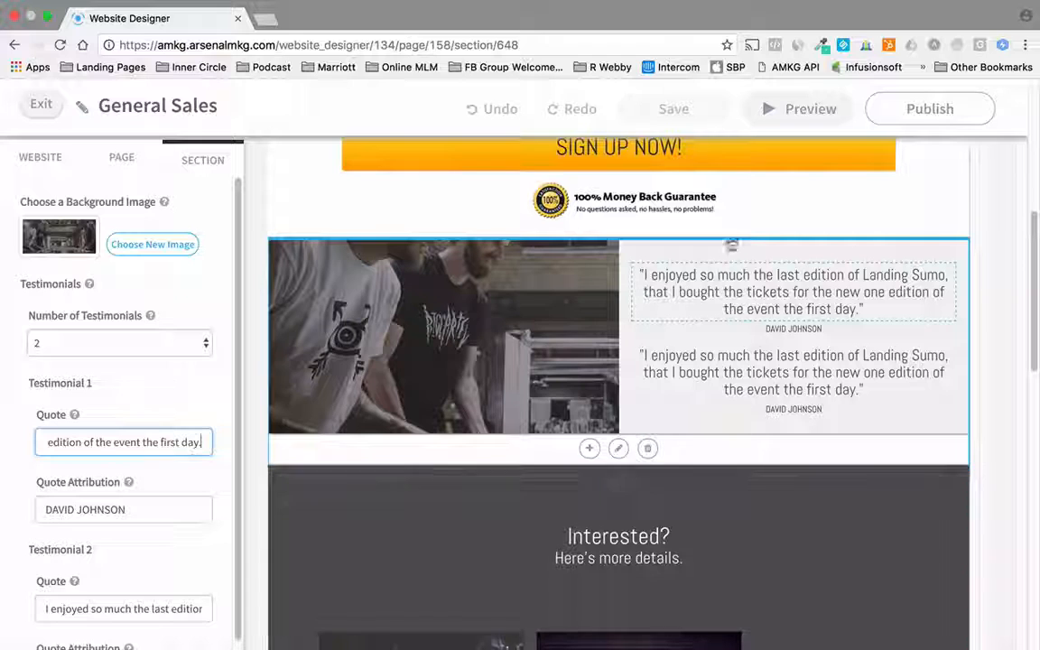
Step: Preview the website in the desktop and tablet views, looking through the page in each
left_click(811, 109)
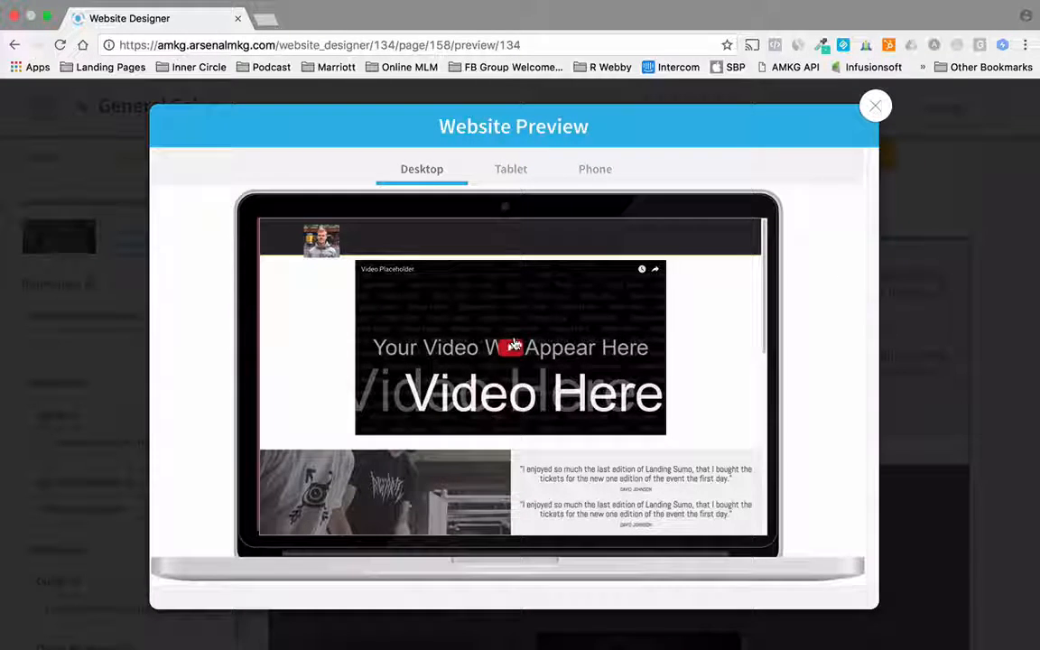
scroll(513, 346, "down", 10)
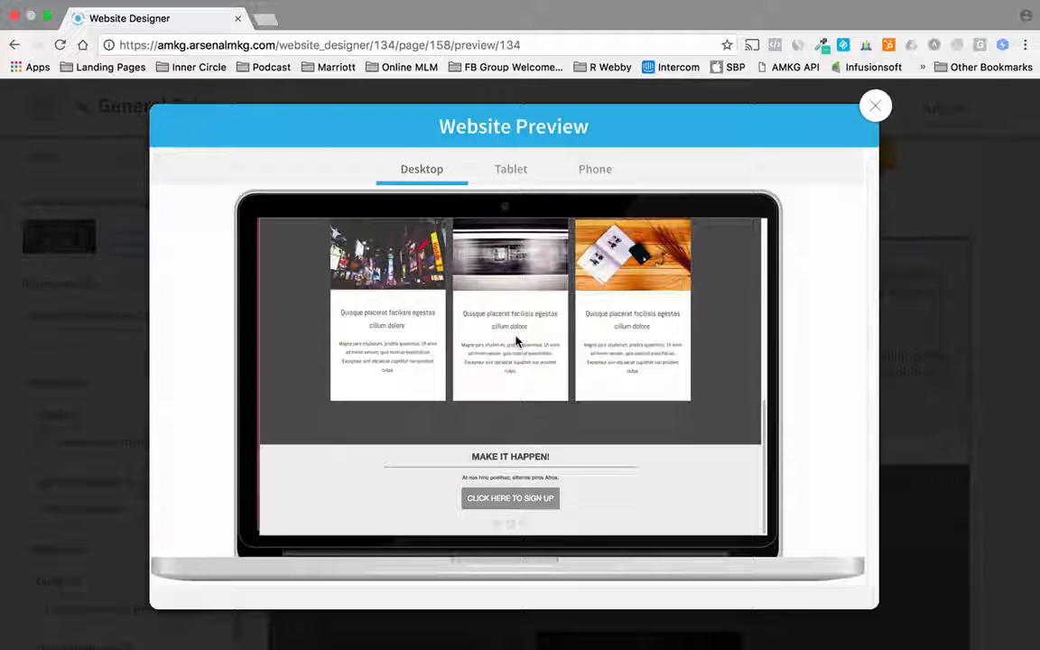
scroll(517, 341, "up", 10)
left_click(511, 173)
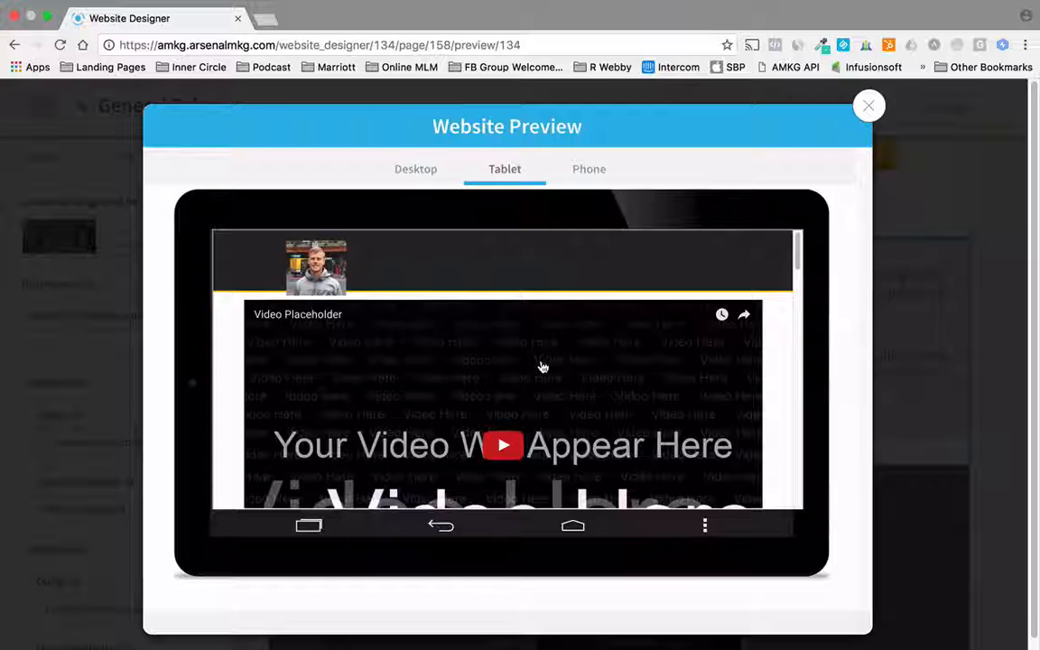
scroll(542, 367, "down", 15)
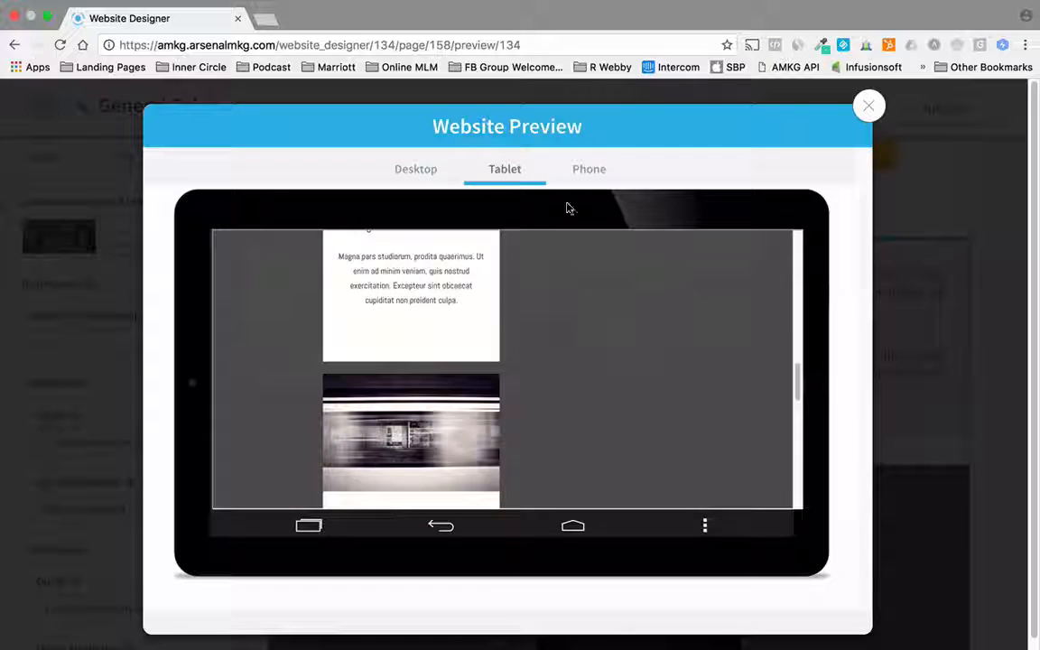
Step: Examine the full page in the phone preview, go back to the desktop preview and close the website preview
left_click(585, 172)
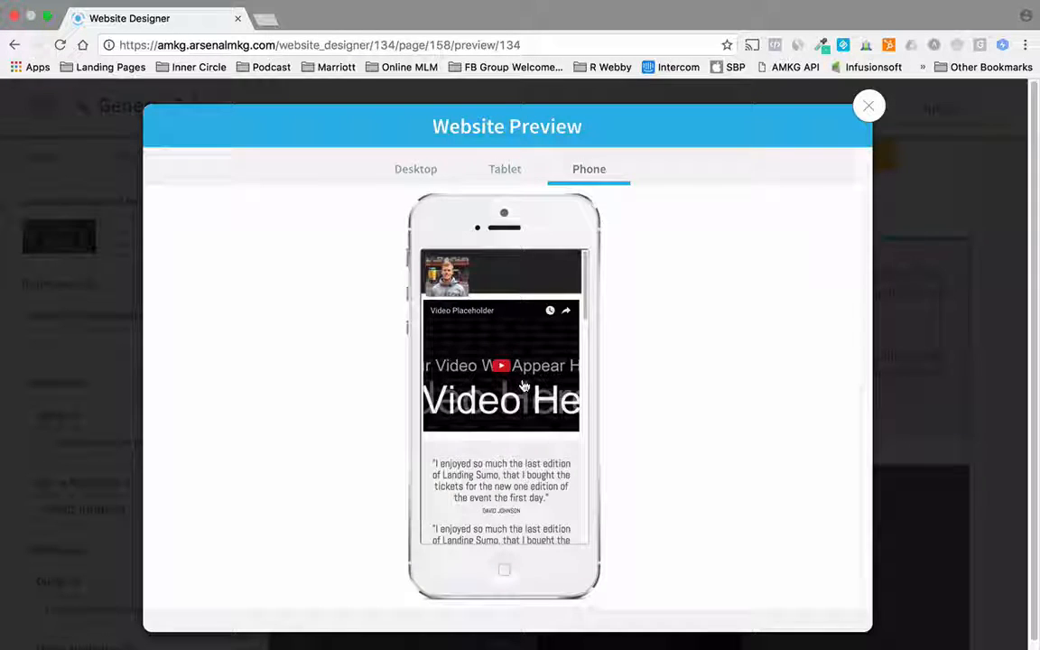
scroll(523, 387, "down", 5)
scroll(519, 383, "down", 5)
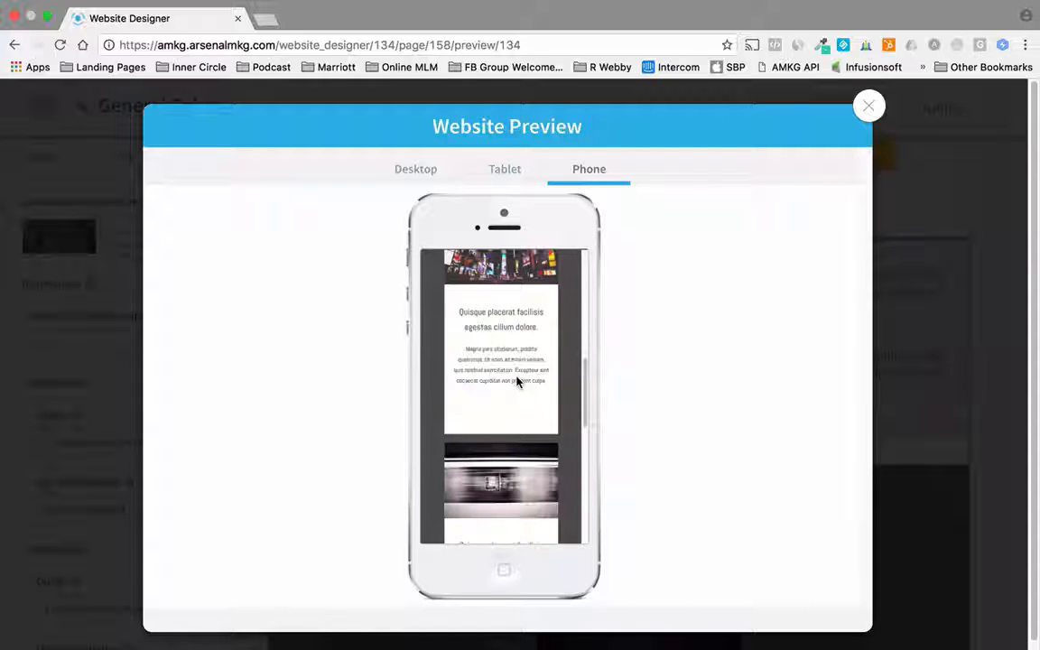
scroll(517, 386, "down", 4)
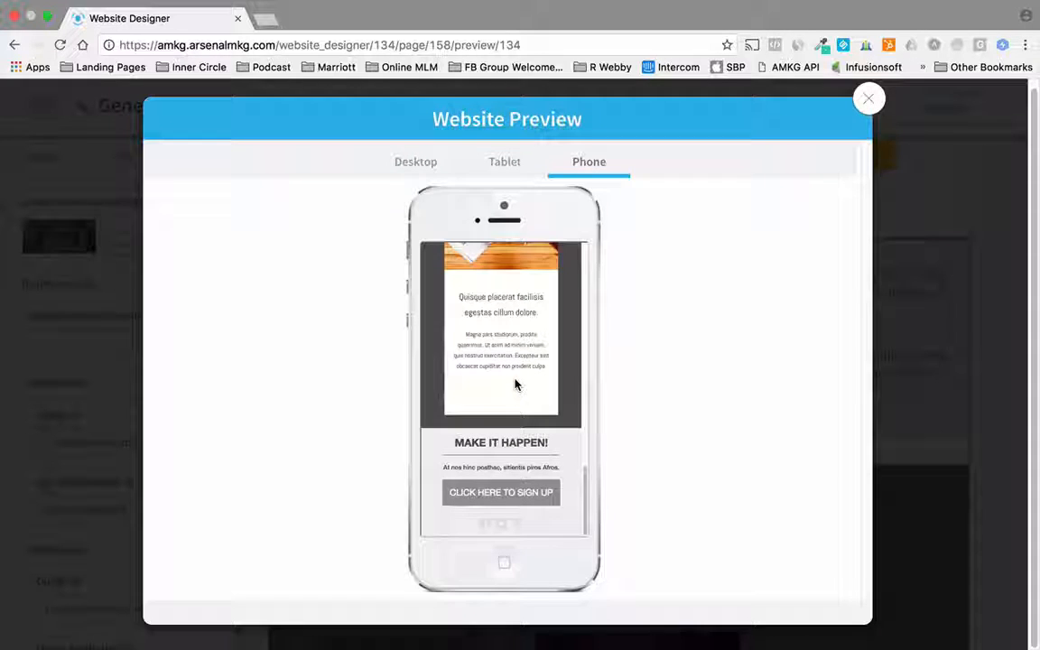
scroll(516, 380, "up", 12)
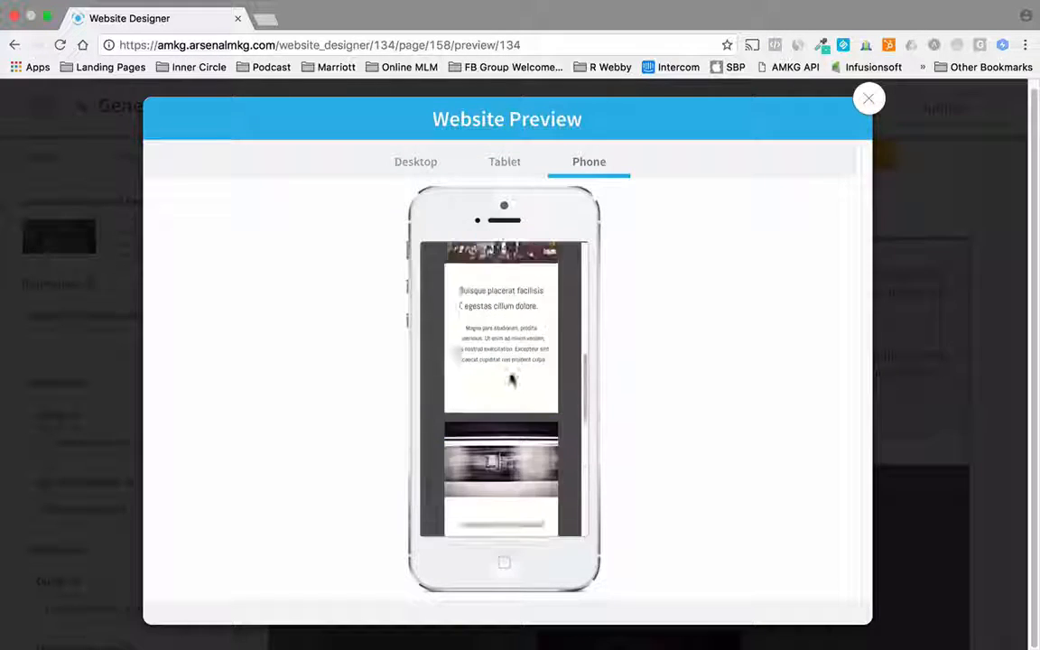
left_click(414, 167)
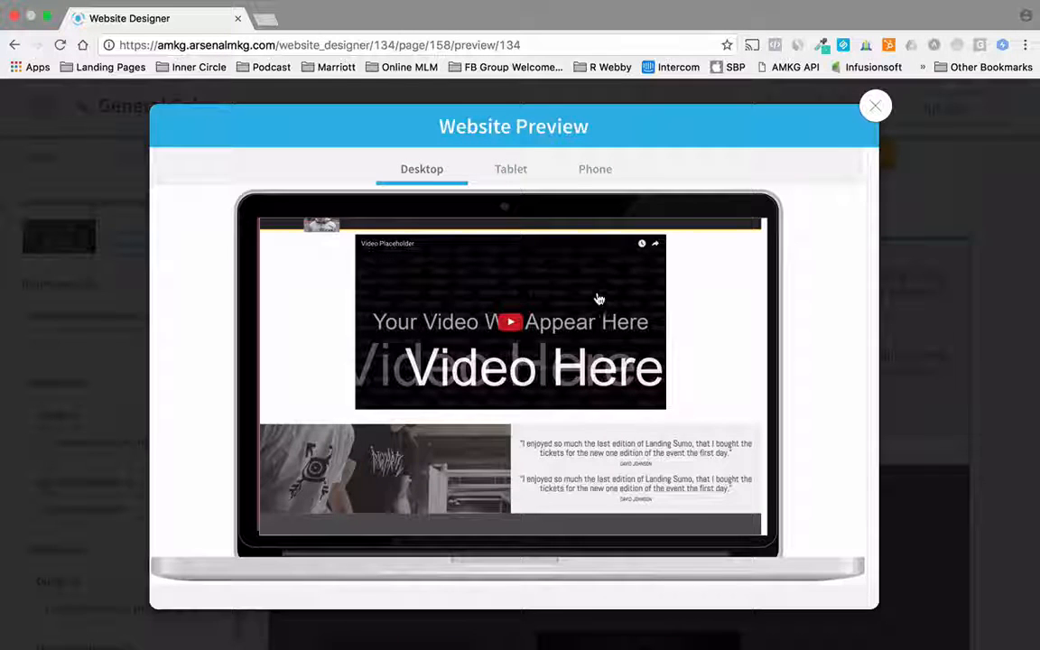
left_click(878, 106)
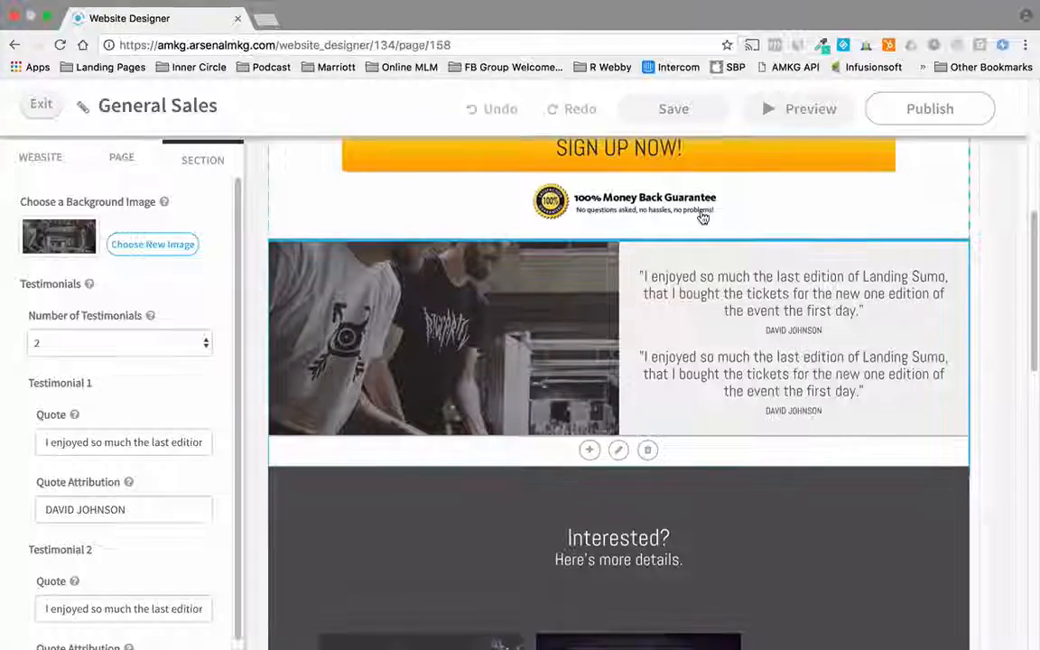
Step: Look over the landing page in the designer, from the header and video to the Make It Happen! section
scroll(525, 295, "up", 3)
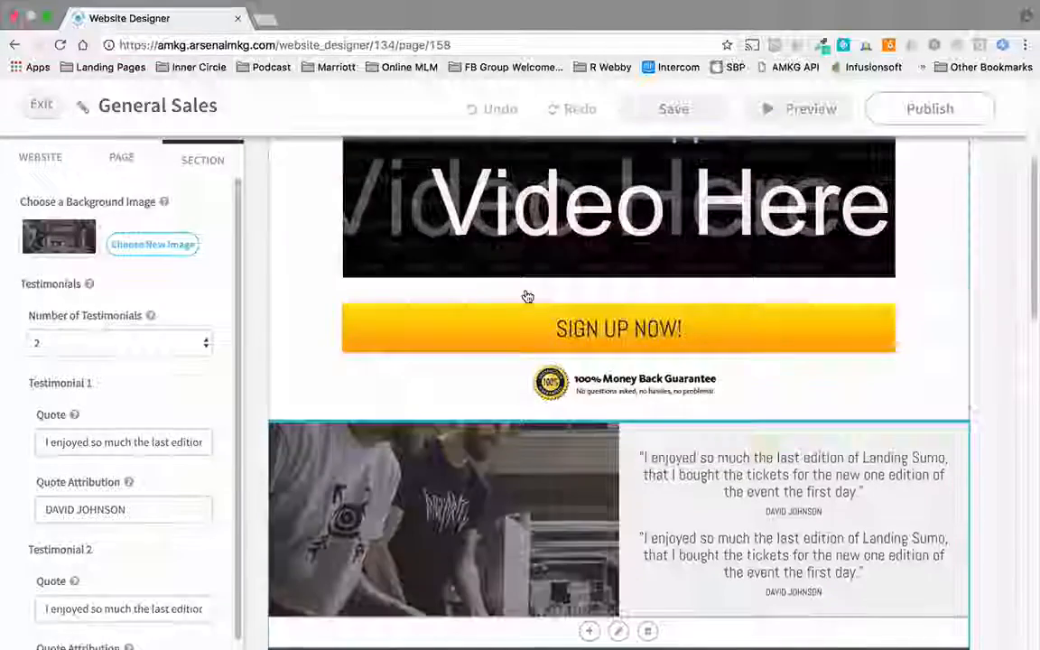
scroll(529, 298, "down", 3)
scroll(531, 299, "up", 6)
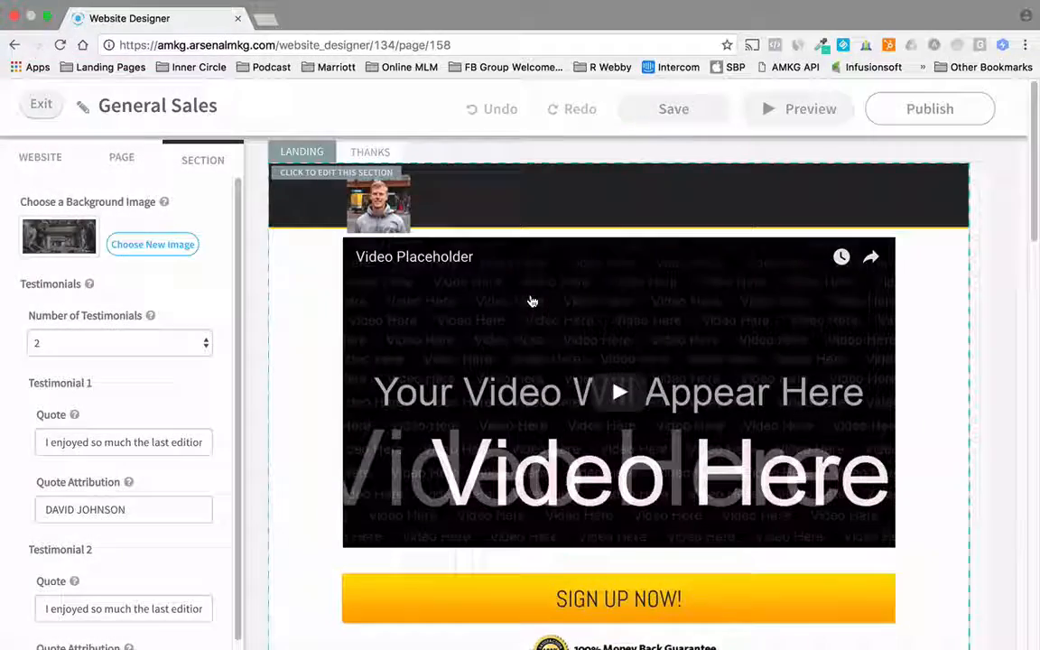
scroll(534, 305, "down", 10)
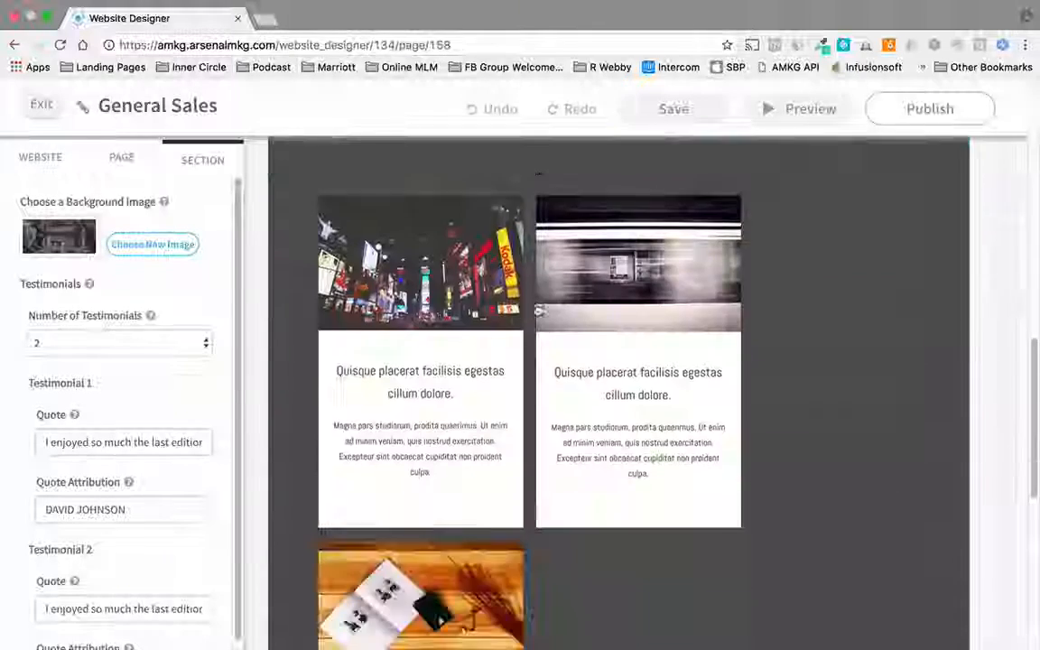
scroll(511, 299, "down", 8)
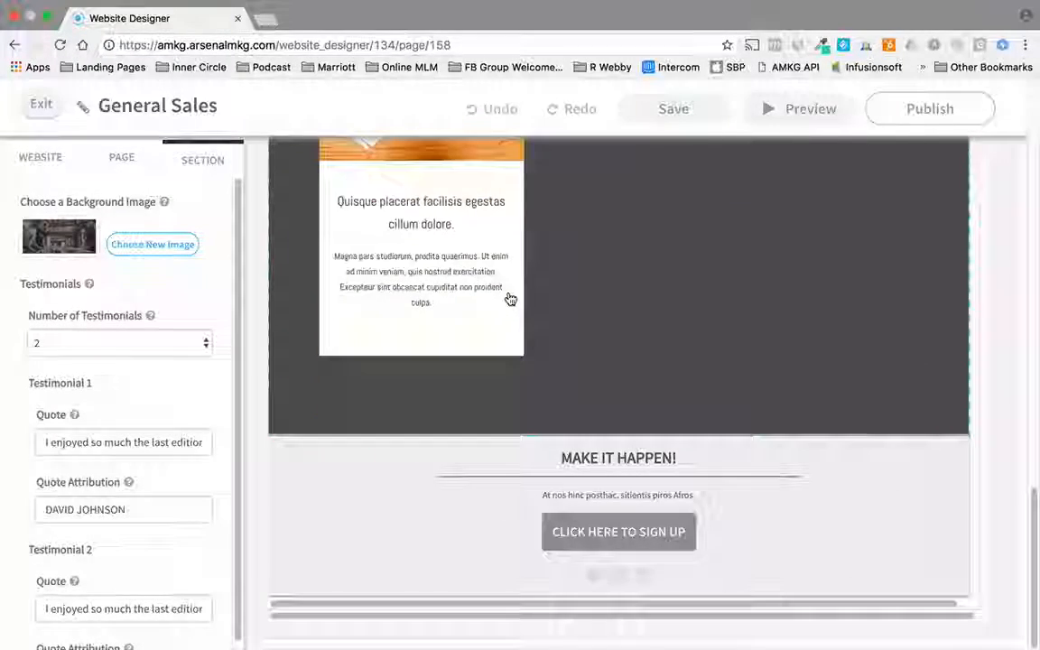
scroll(510, 299, "up", 4)
scroll(510, 299, "down", 3)
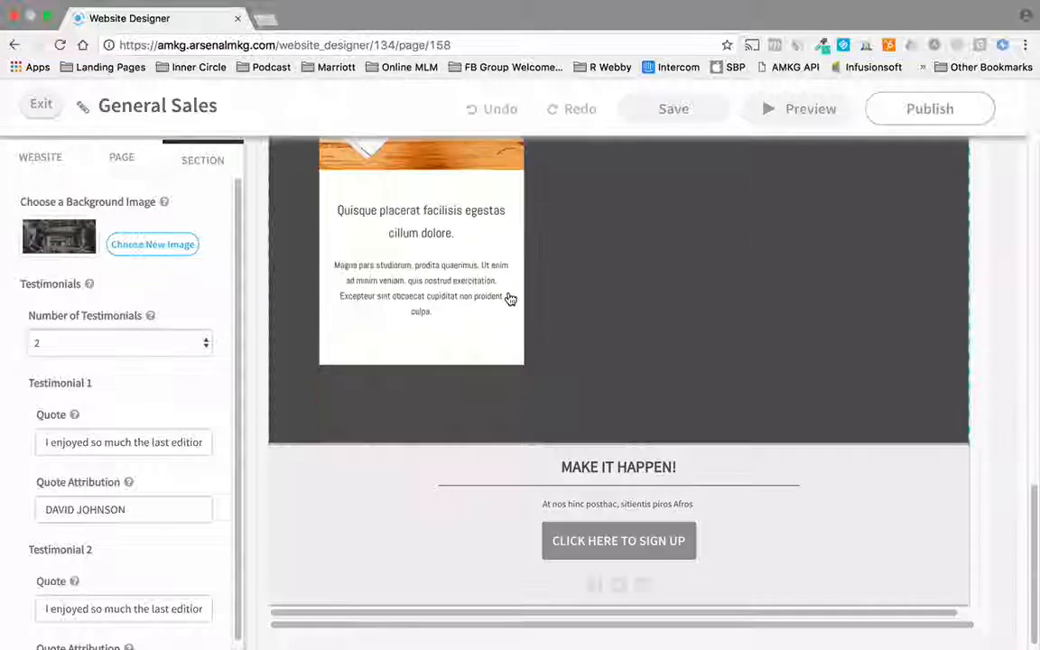
Step: Start adding a section below the Interested? section and browse the Testimonials, Videos, Social, Sign Up, Blog and Contact templates
left_click(633, 307)
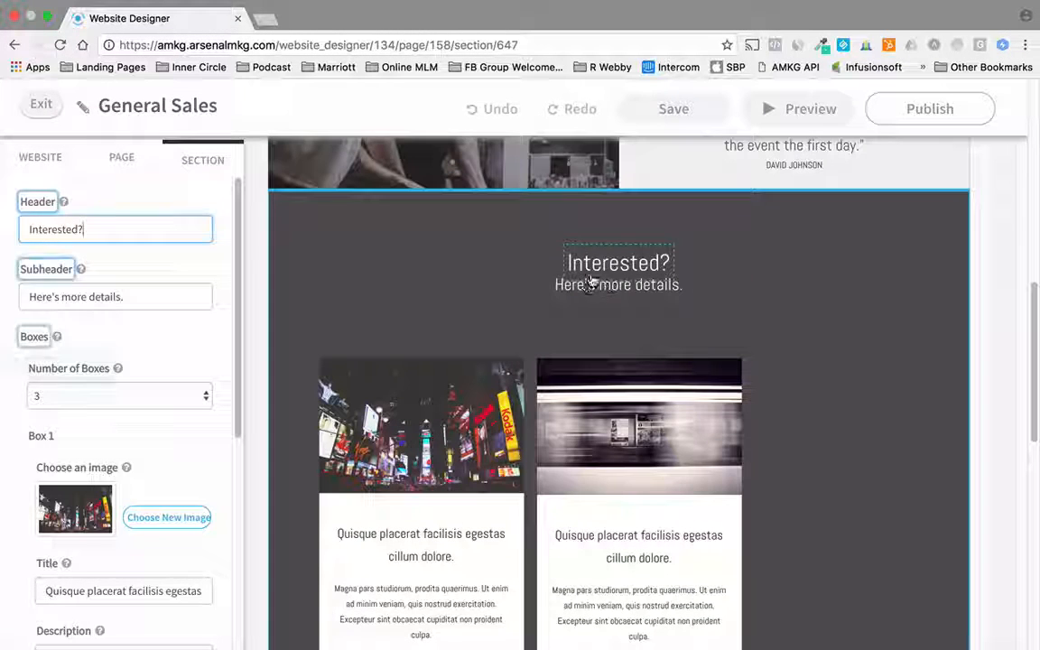
scroll(629, 335, "down", 7)
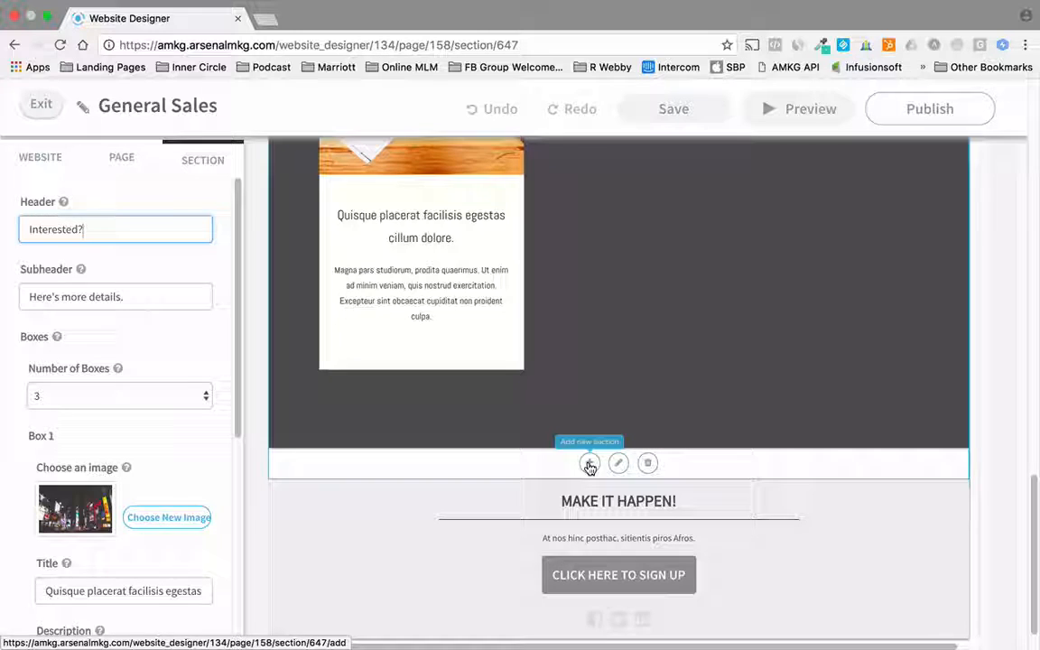
left_click(589, 465)
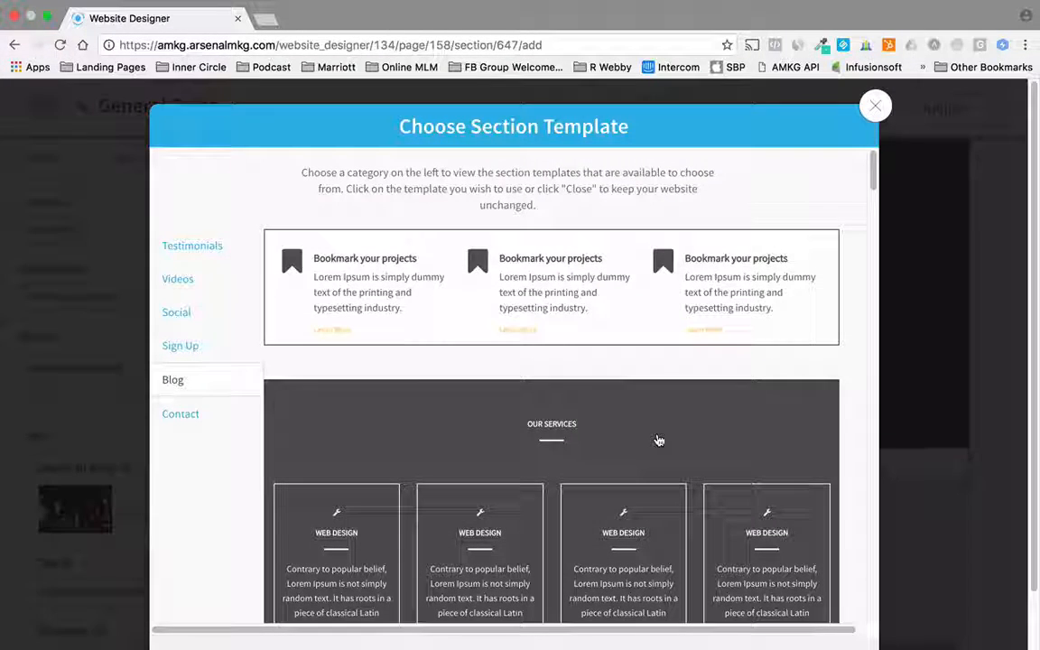
left_click(192, 247)
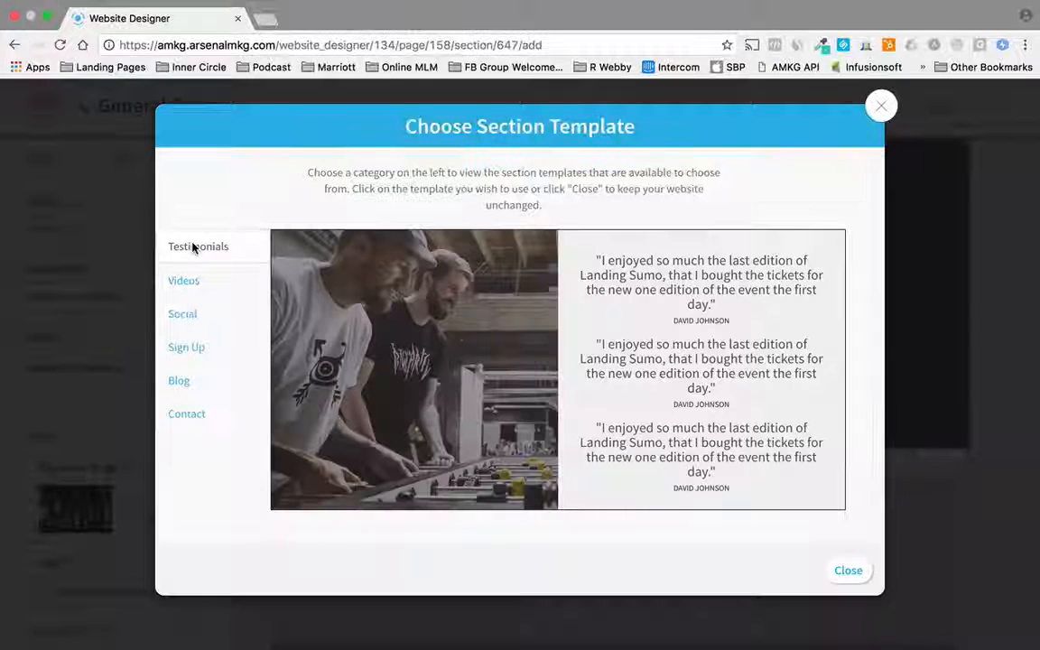
left_click(185, 281)
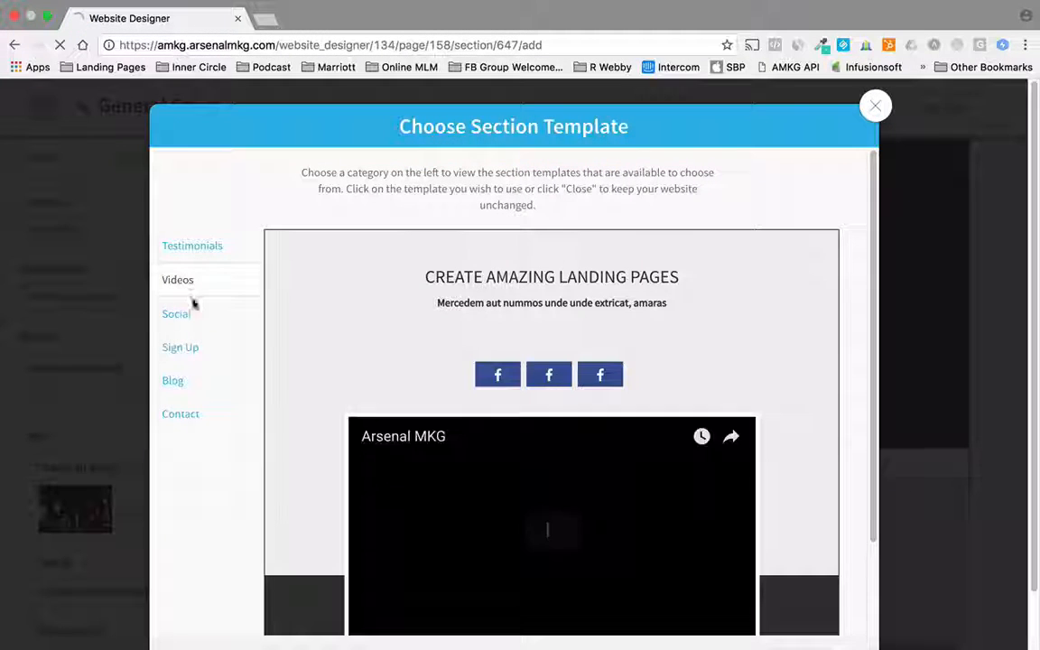
left_click(190, 316)
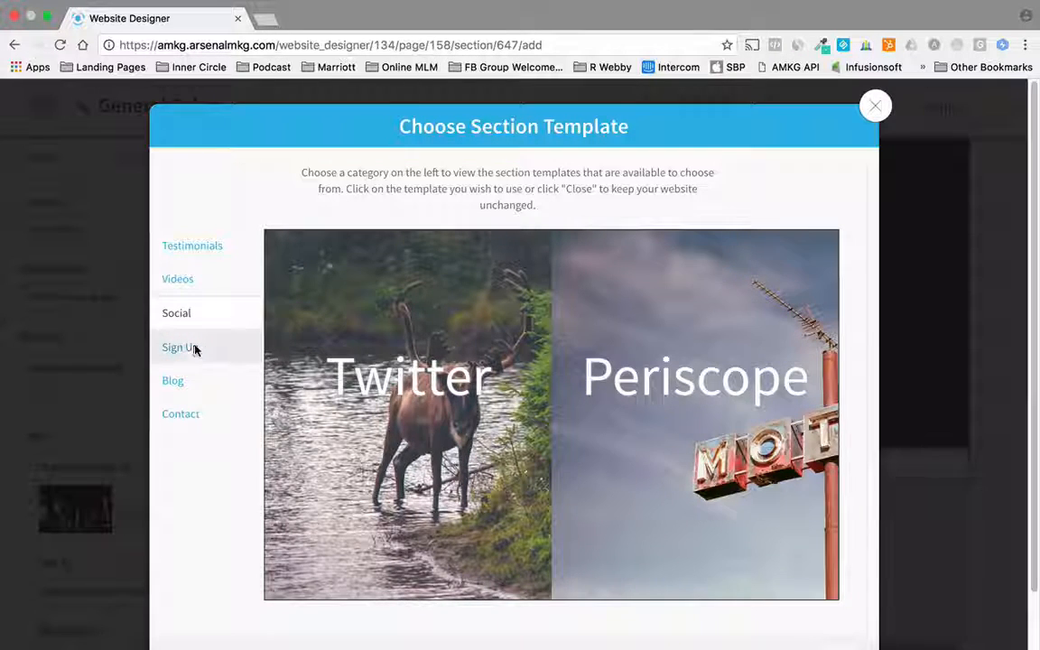
left_click(195, 350)
scroll(379, 388, "down", 5)
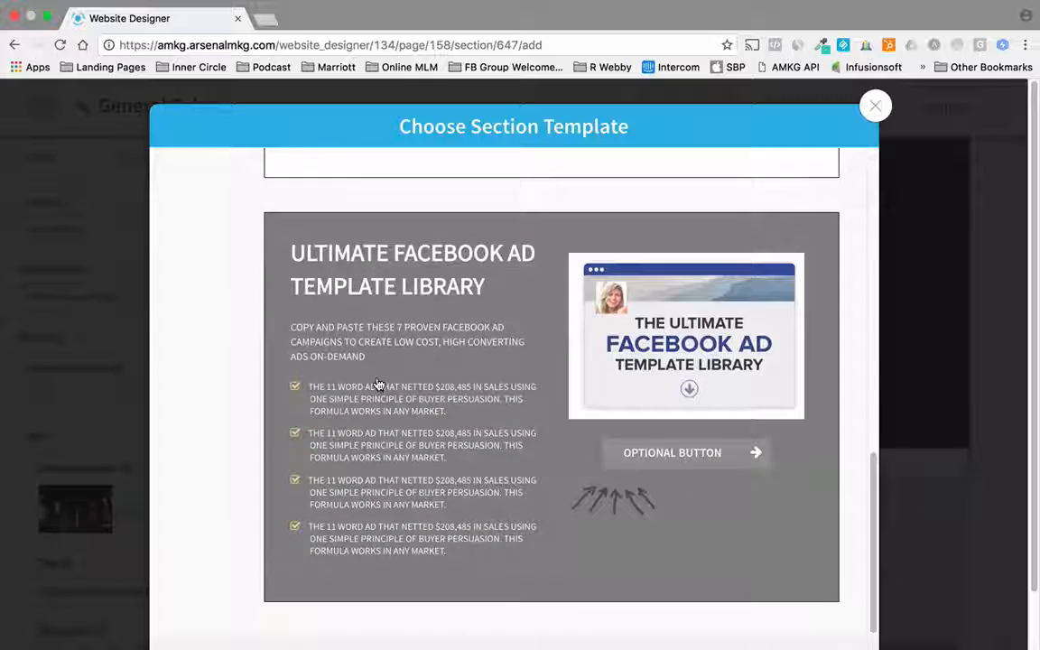
scroll(341, 347, "up", 10)
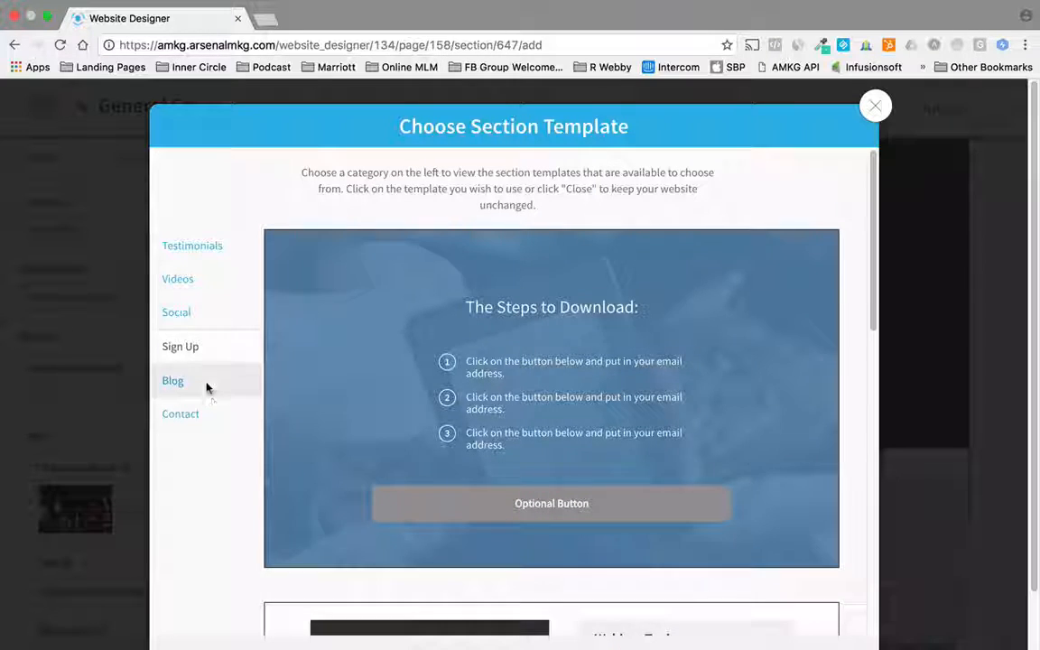
left_click(207, 386)
left_click(204, 423)
scroll(393, 398, "down", 6)
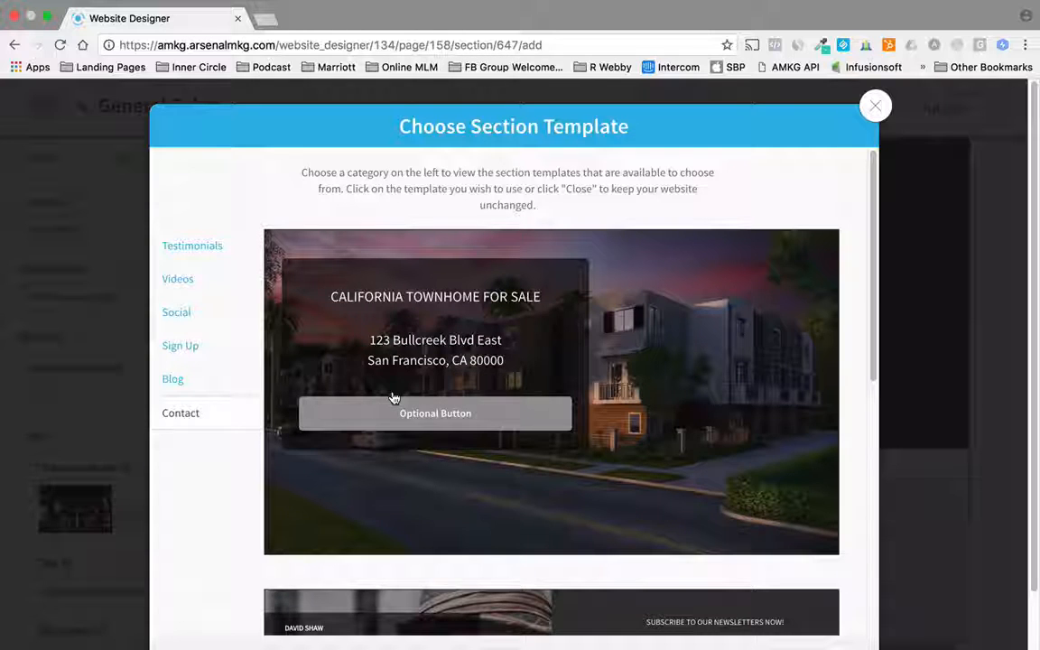
Step: Add the Create Amazing Landing Pages template from the Videos category below the Interested? section
left_click(213, 282)
scroll(390, 329, "down", 3)
left_click(376, 240)
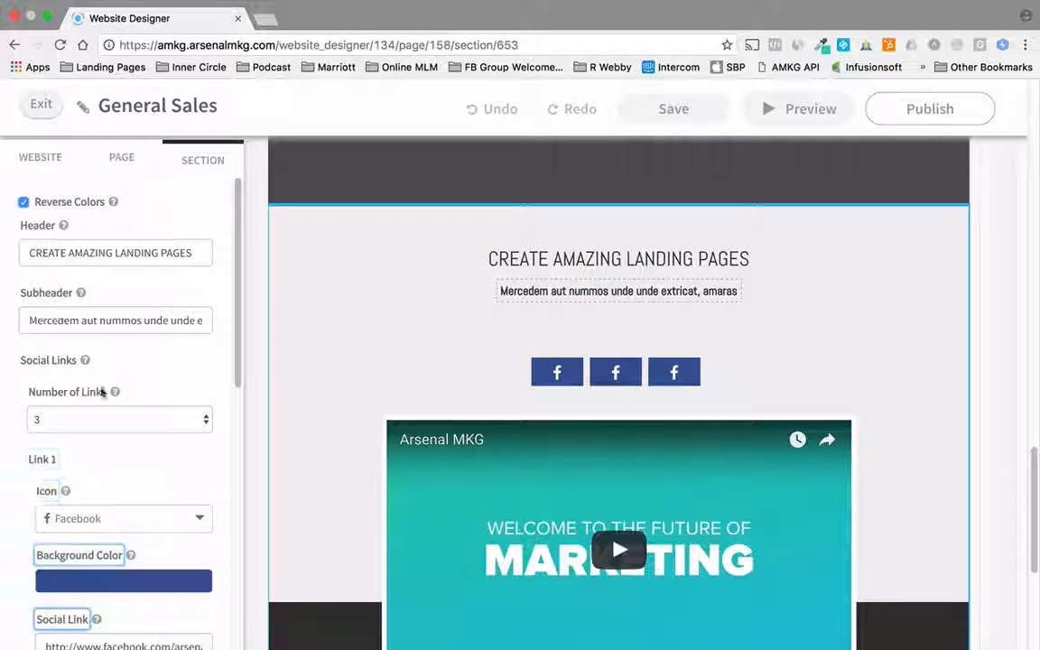
Step: Reduce the Create Amazing Landing Pages section to 2 social links and set the first link's icon to Twitter Logo
left_click(103, 424)
left_click(93, 404)
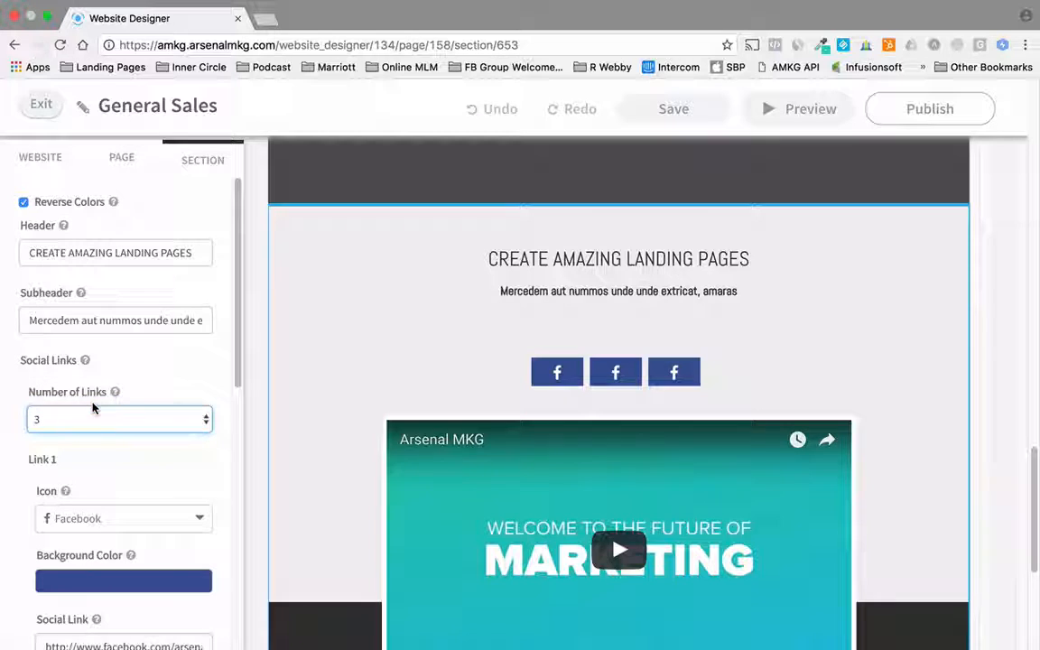
scroll(196, 445, "down", 2)
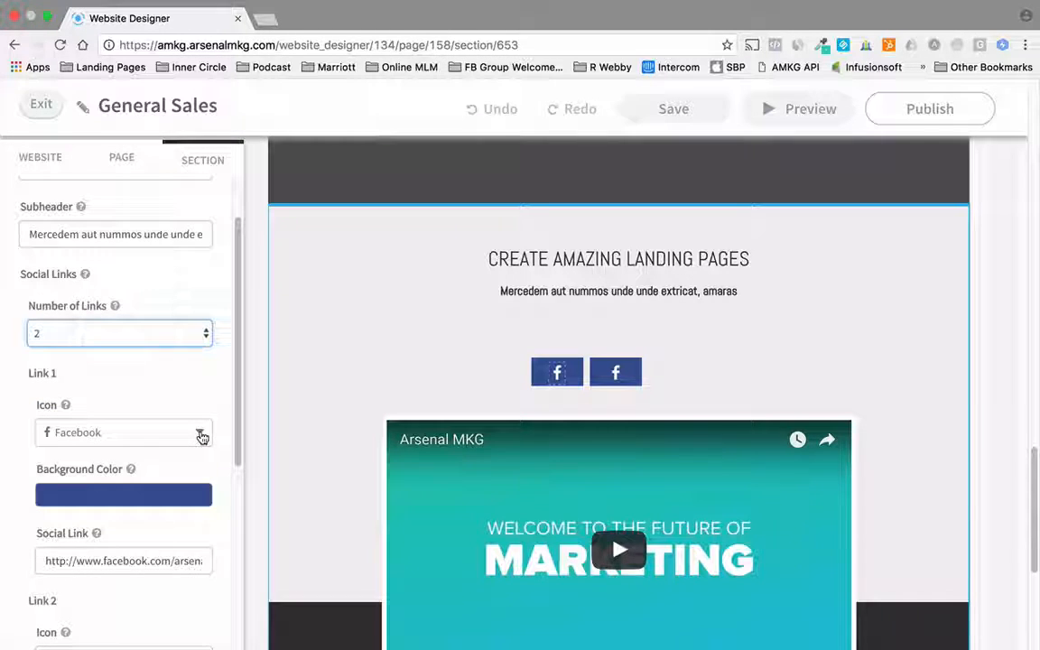
left_click(201, 435)
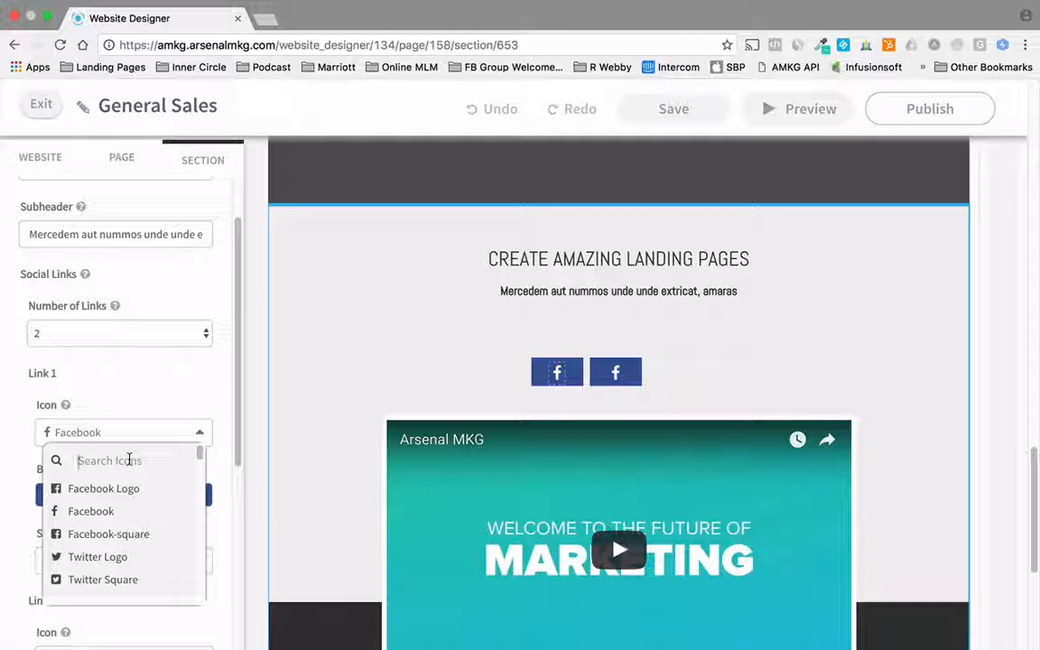
type("twitt")
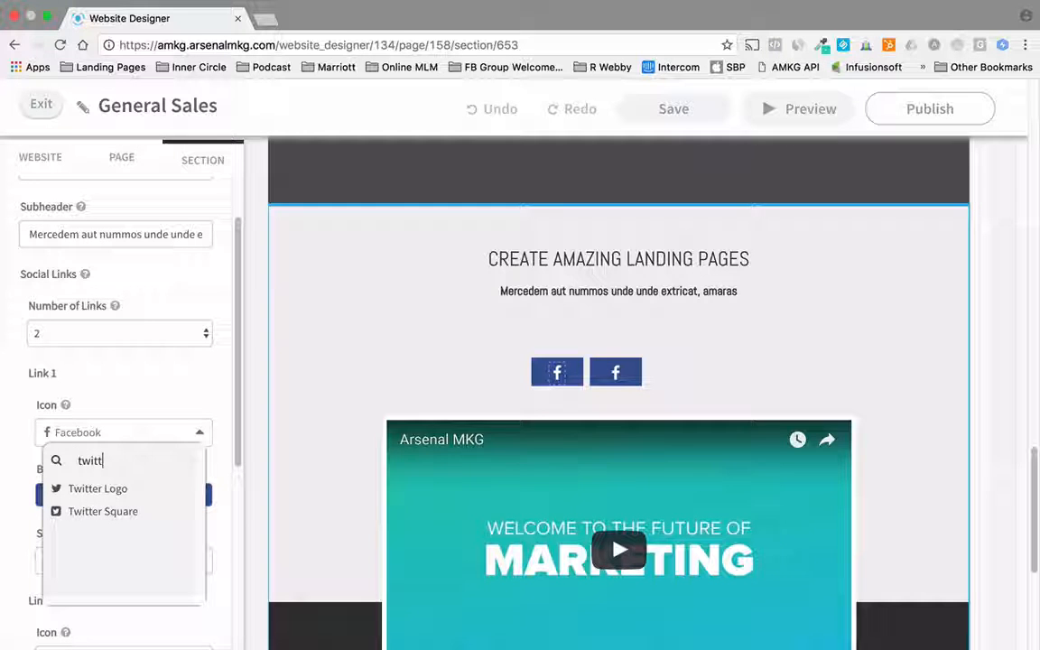
left_click(121, 490)
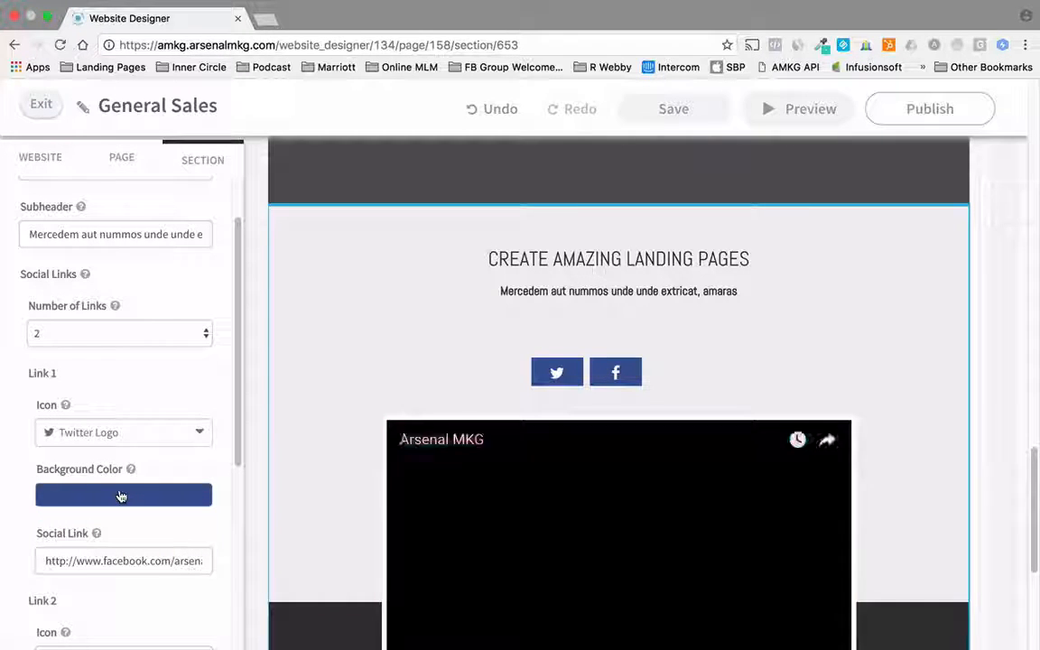
Step: Set the first social link's background color to the Twitter color from the social media colors, keeping it opaque
scroll(198, 441, "down", 2)
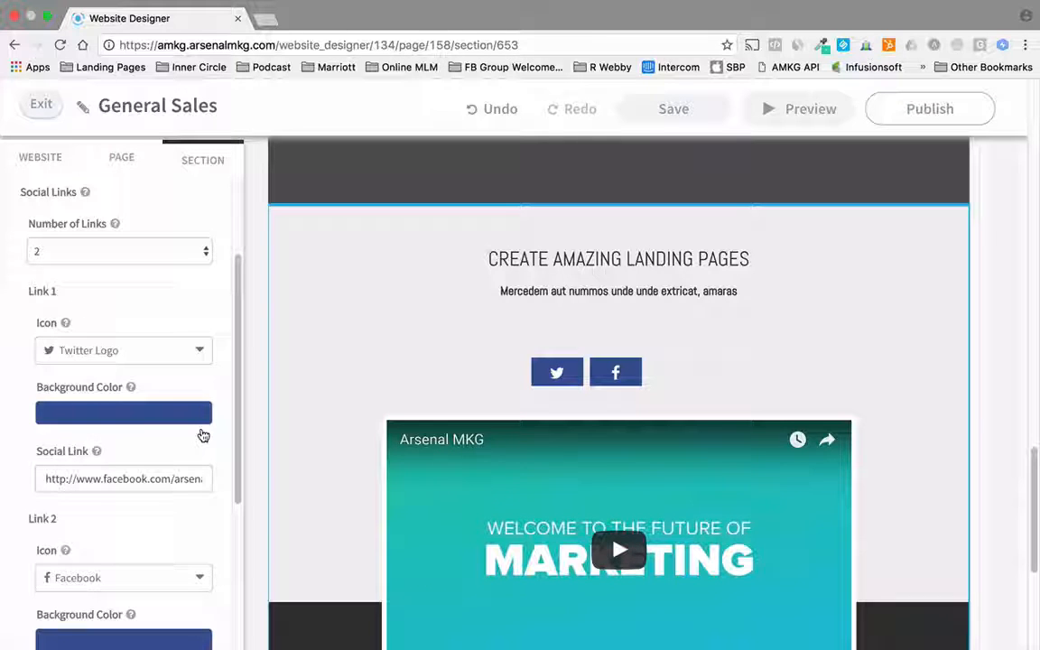
left_click(128, 418)
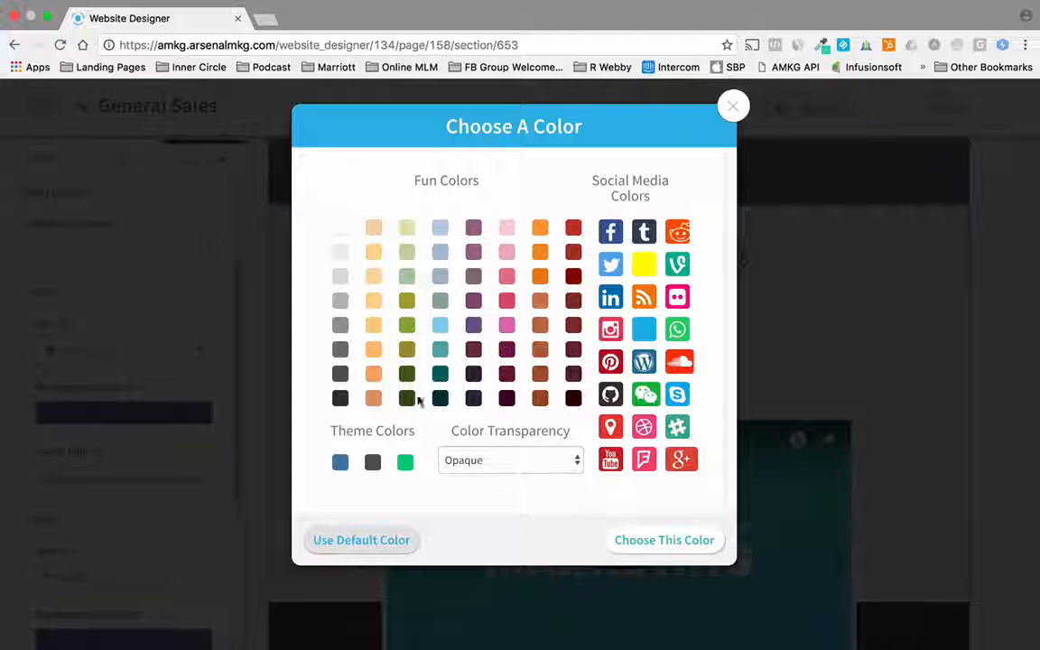
left_click(521, 469)
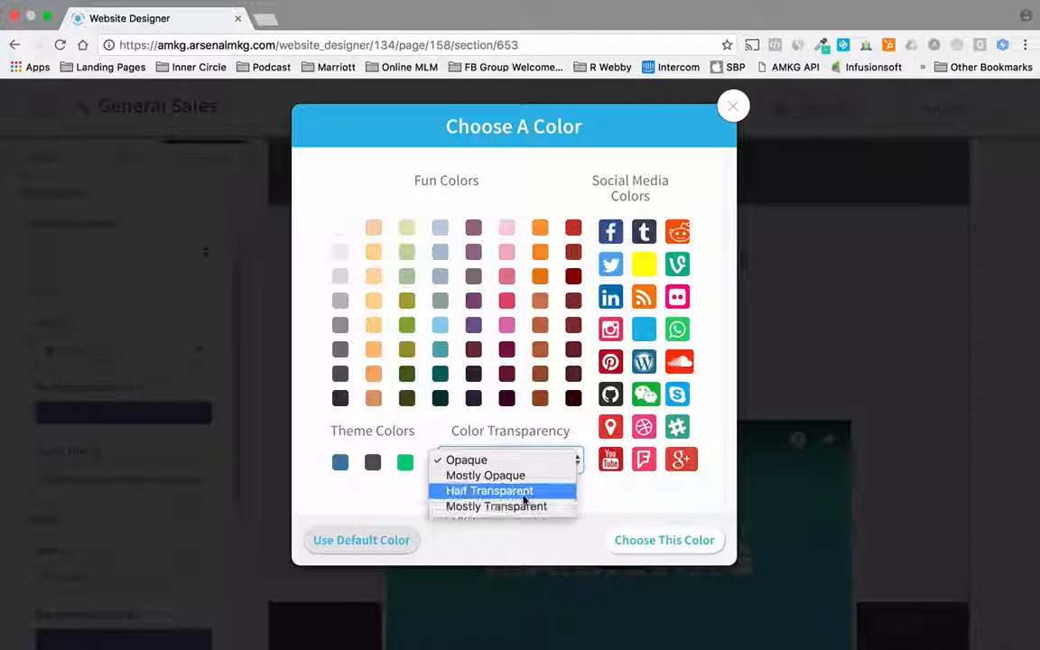
left_click(426, 502)
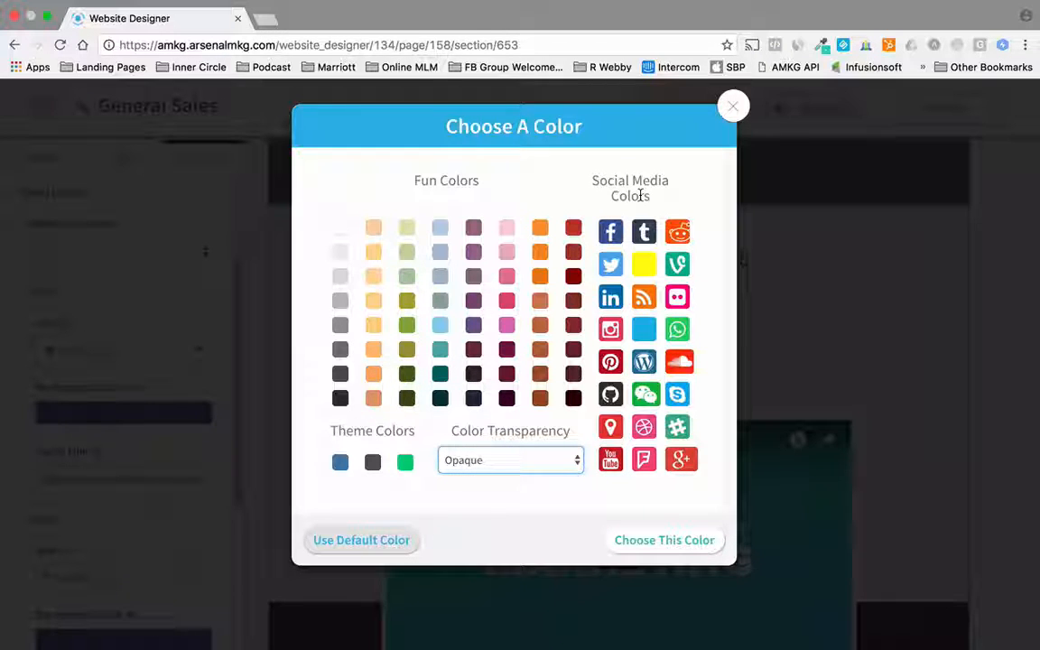
left_click(611, 266)
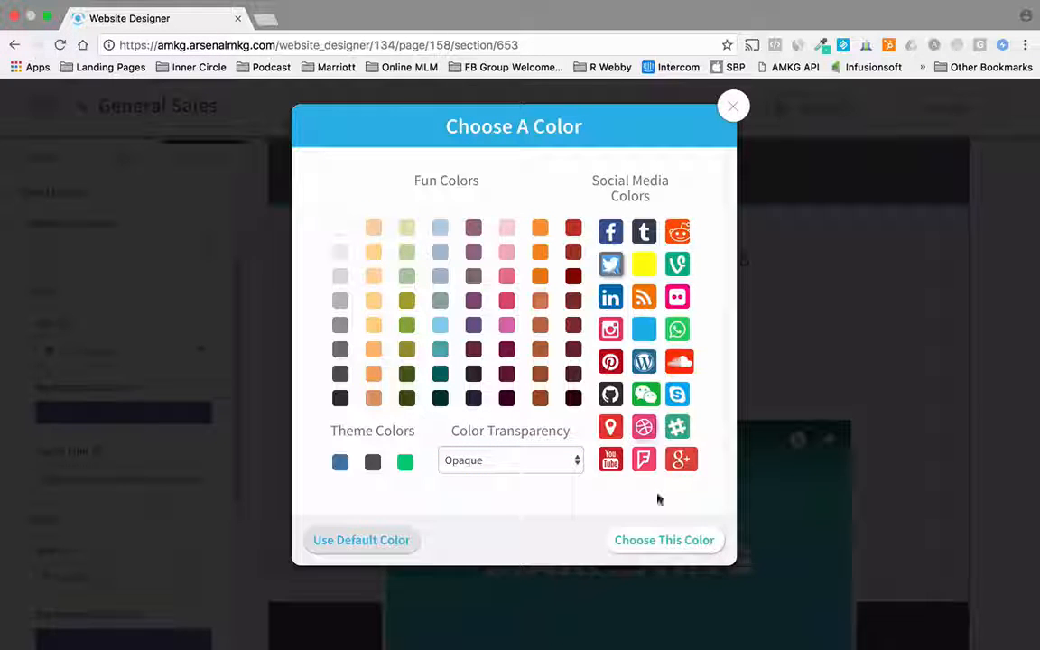
left_click(657, 541)
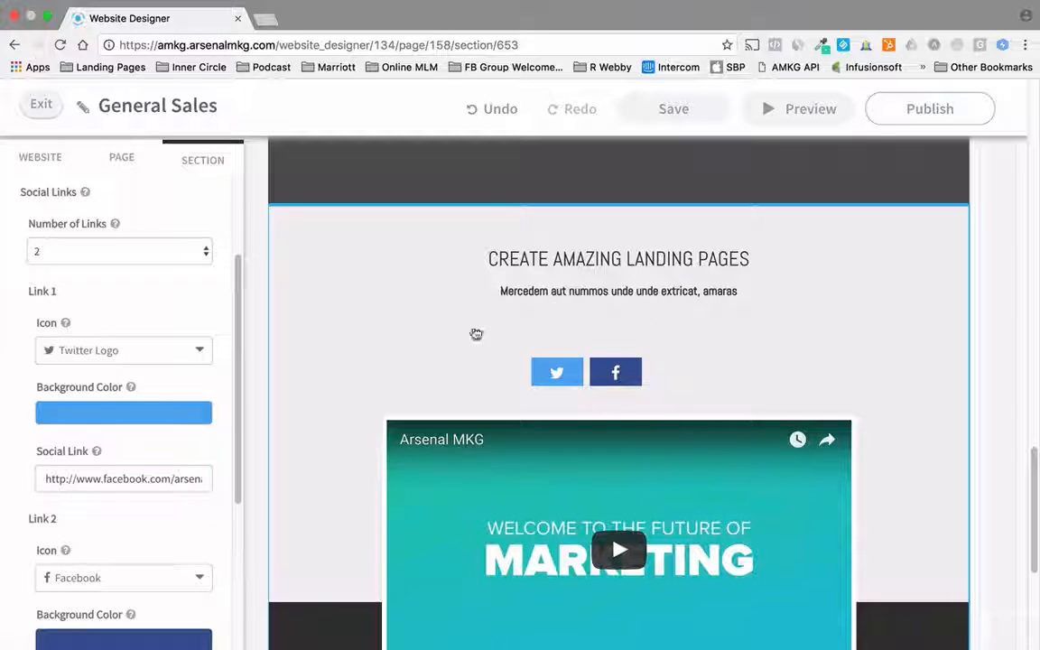
Step: Hide the video in the Create Amazing Landing Pages section and show it again
scroll(380, 367, "down", 5)
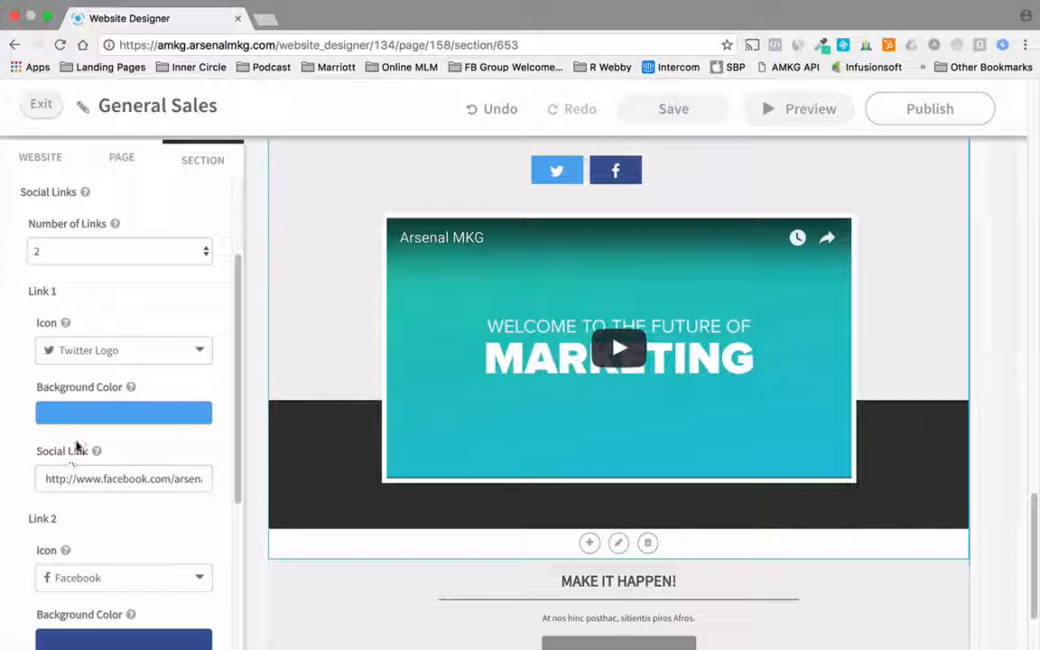
scroll(93, 458, "down", 5)
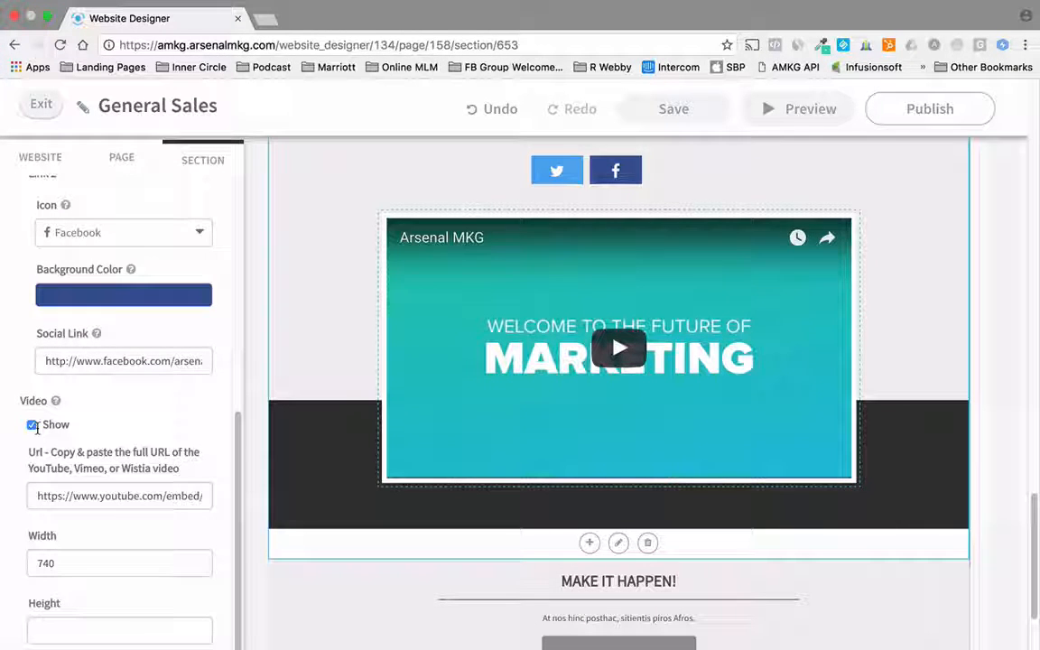
left_click(31, 426)
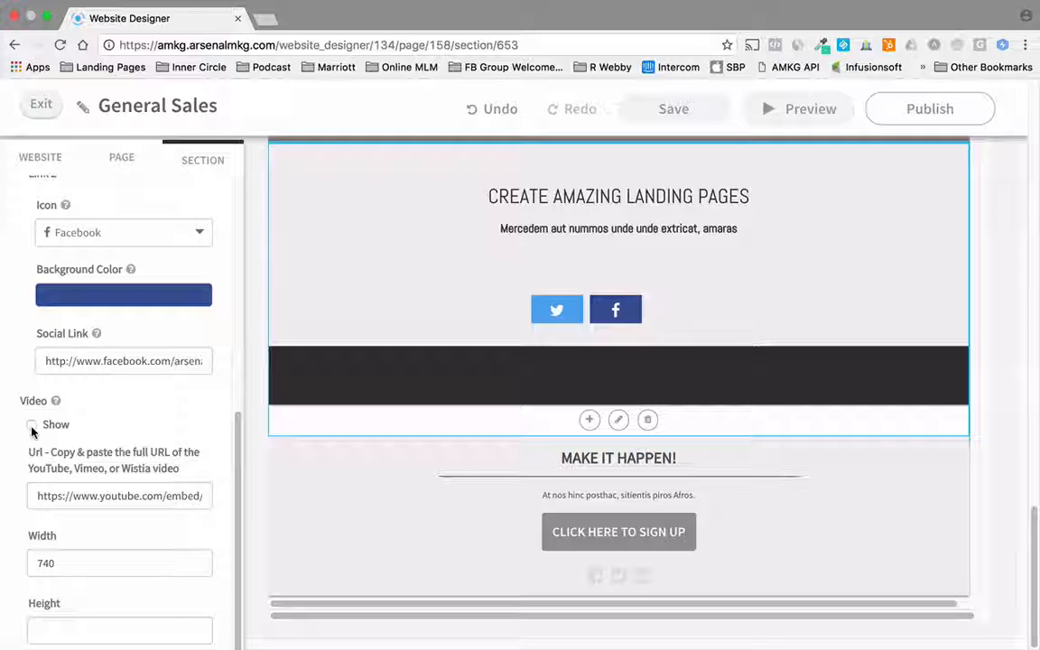
left_click(32, 425)
Step: Show the section's call to action button with the text "Download Now!" and save the website
scroll(151, 449, "down", 3)
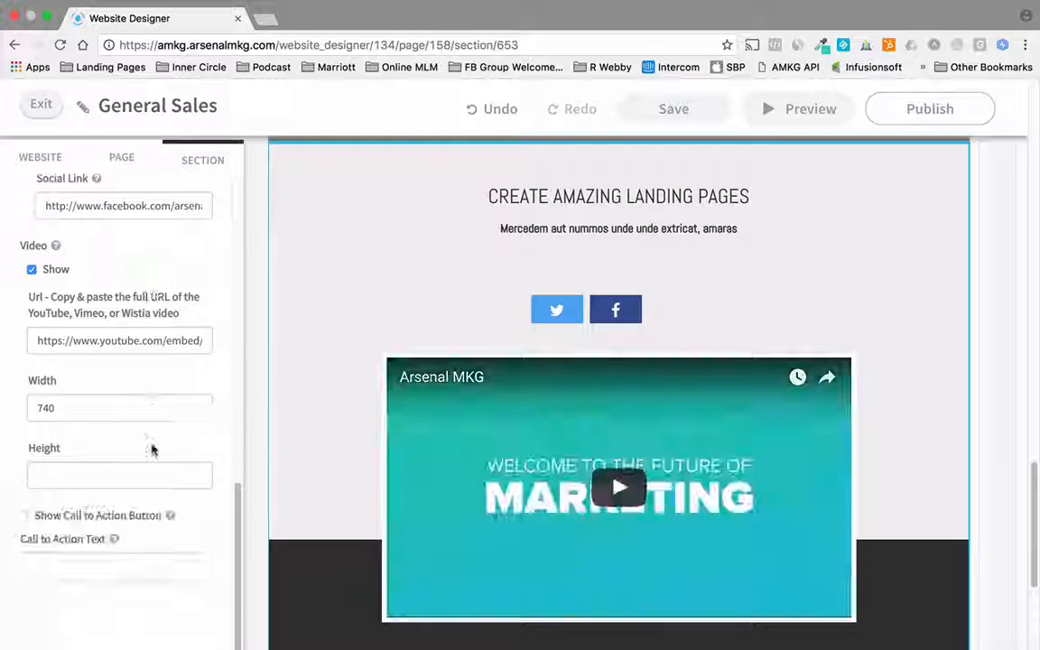
left_click(23, 516)
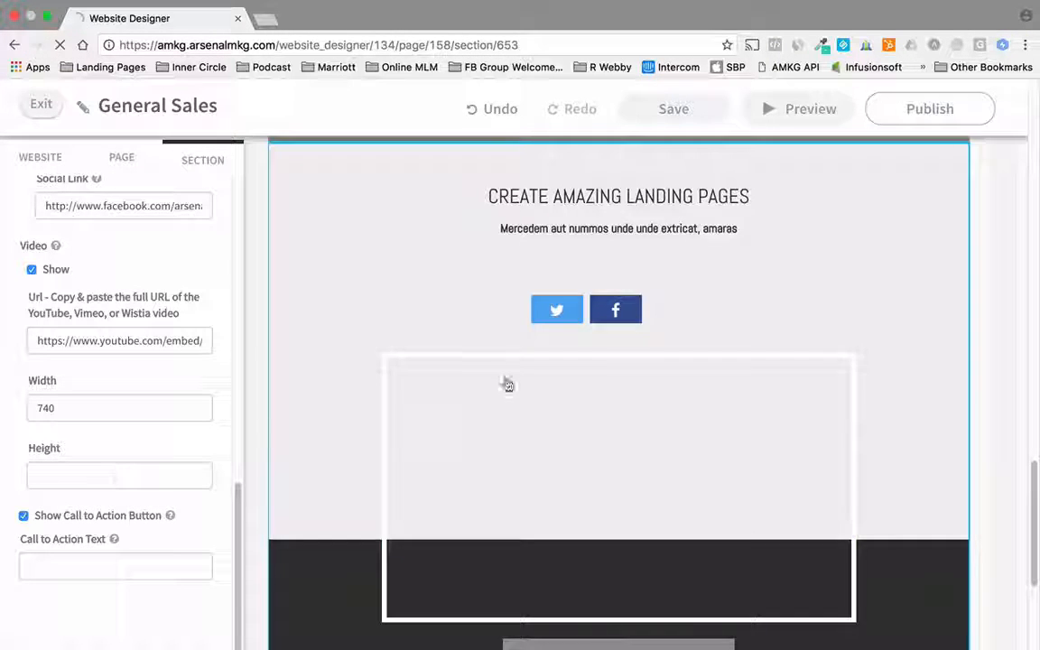
left_click(109, 562)
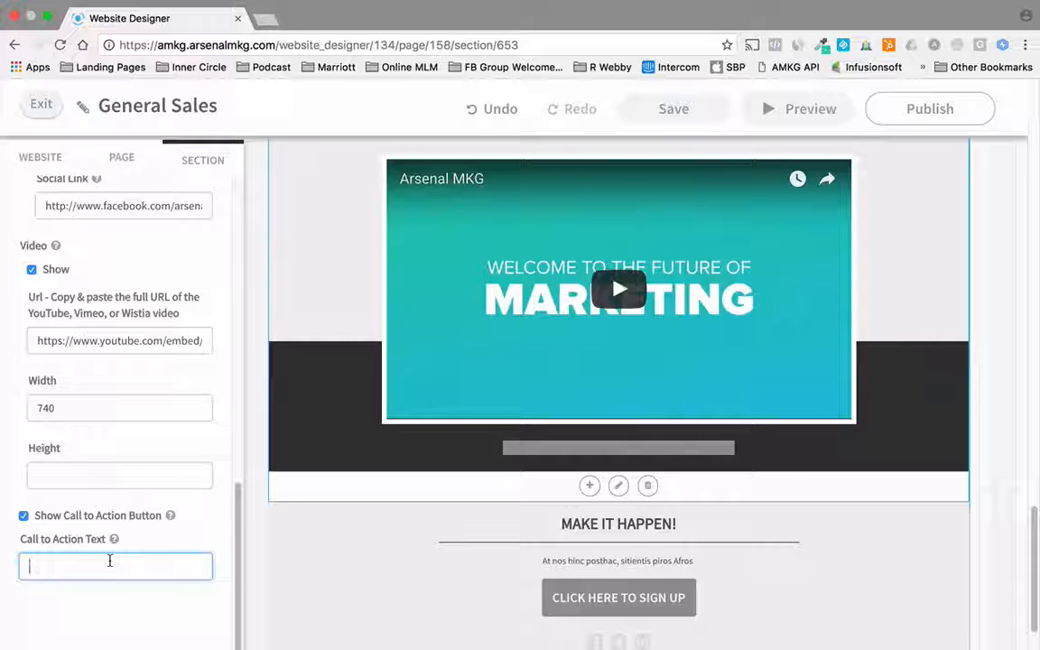
type("Download")
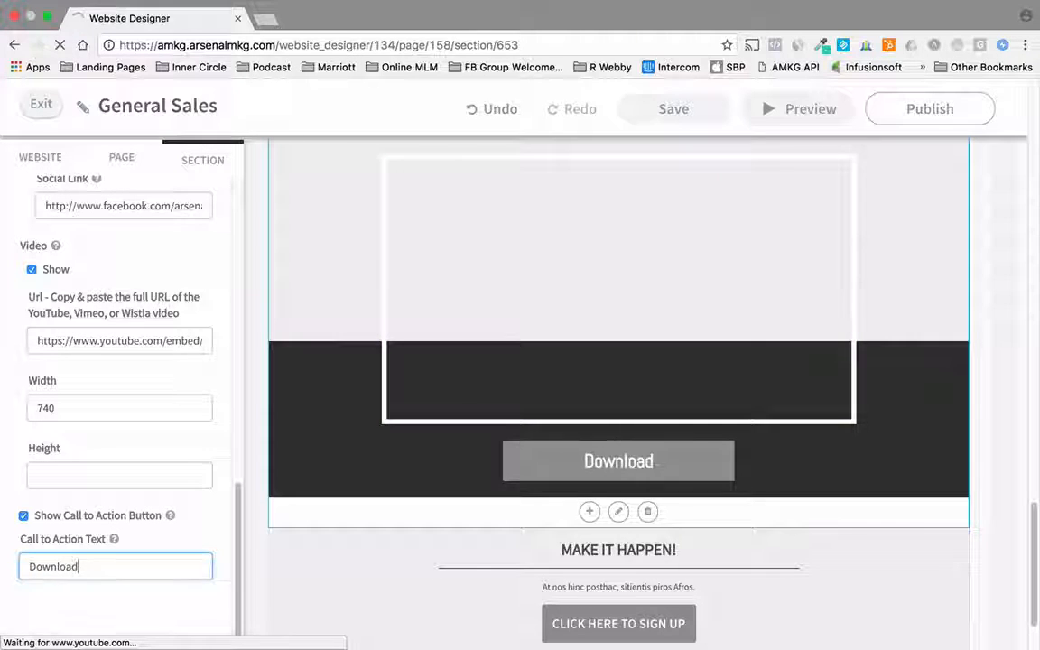
type(" Now!")
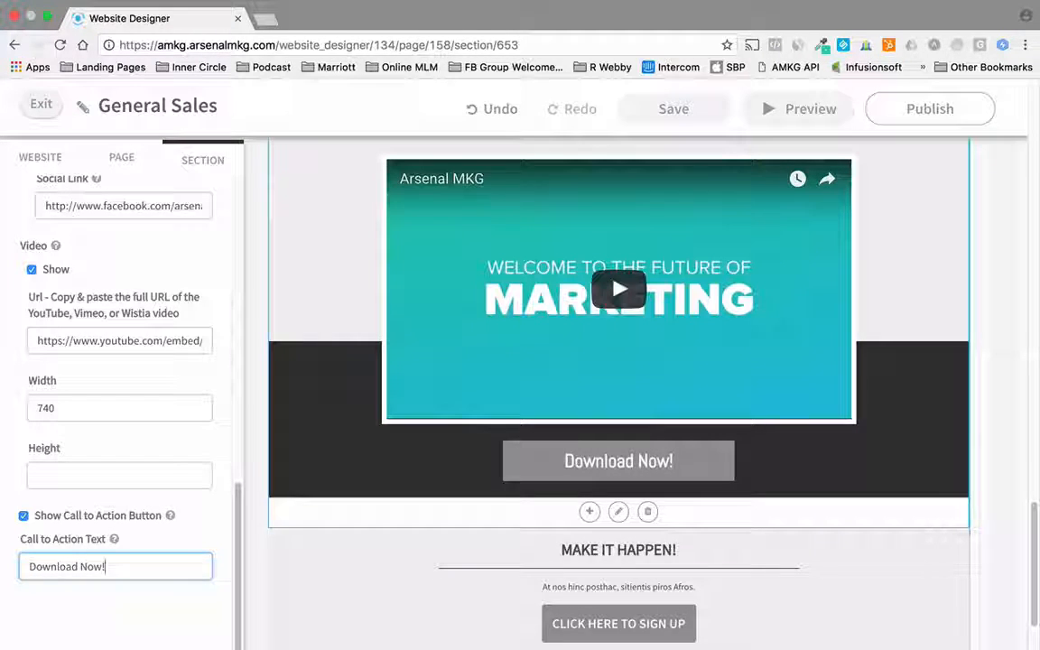
left_click(678, 107)
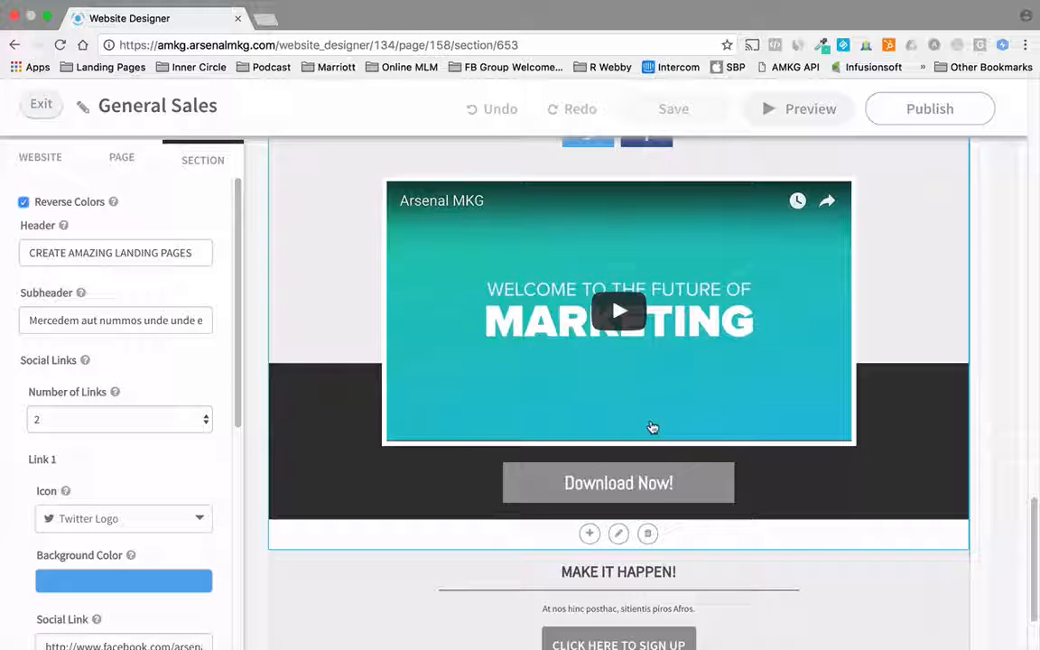
Step: Permanently delete the Create Amazing Landing Pages section from the landing page
left_click(648, 534)
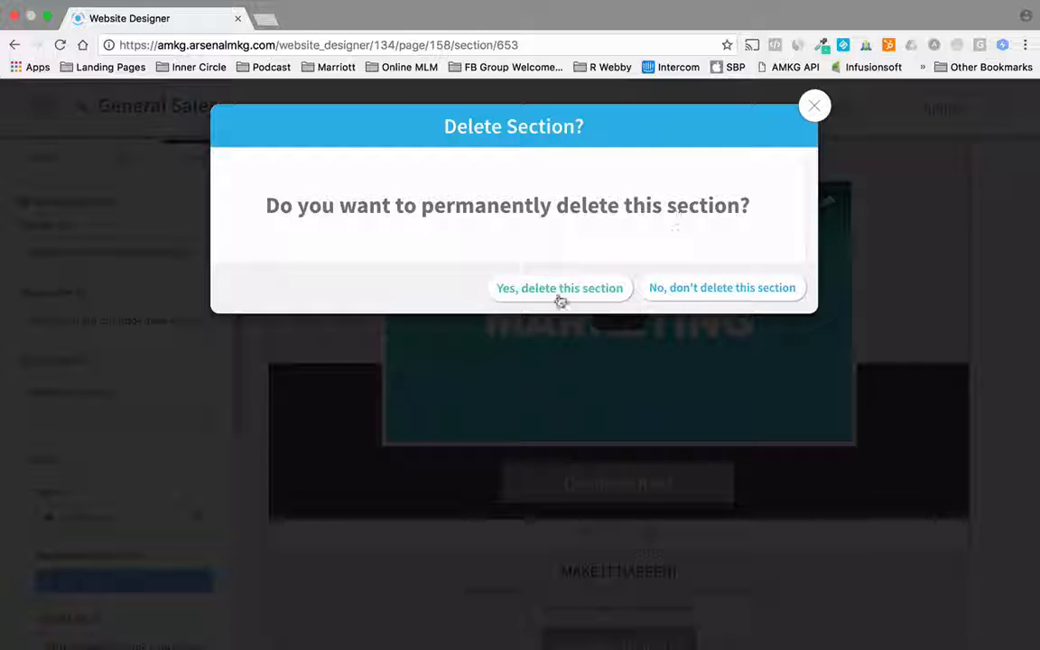
left_click(559, 288)
Step: Change the Thanks page header to "THANK YOU! Check your email for the download", and save and publish the website
scroll(637, 304, "up", 5)
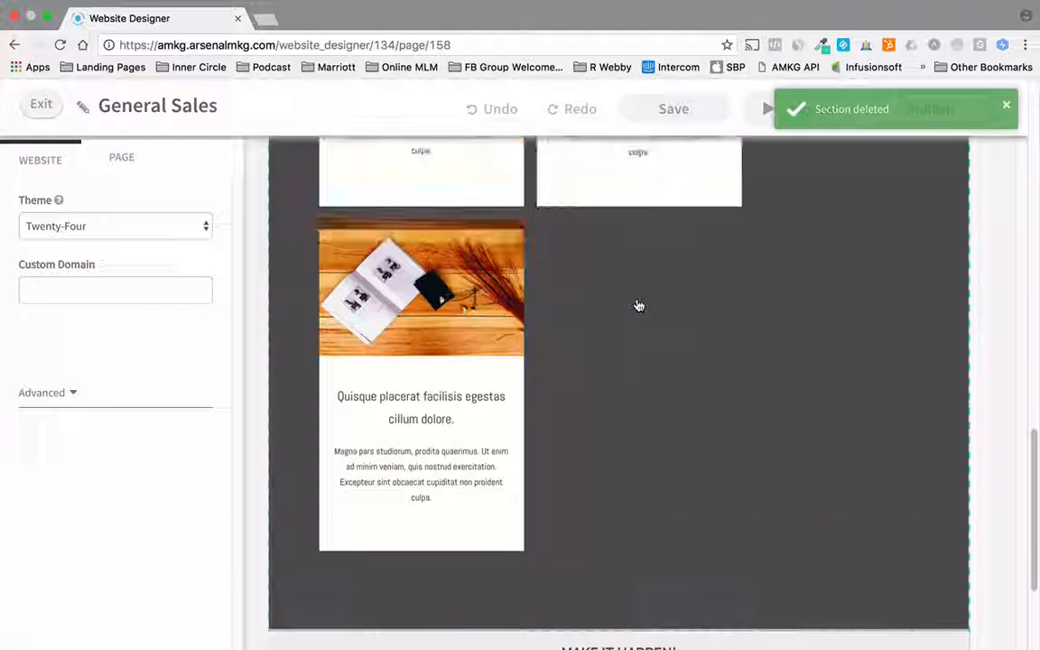
scroll(639, 305, "up", 10)
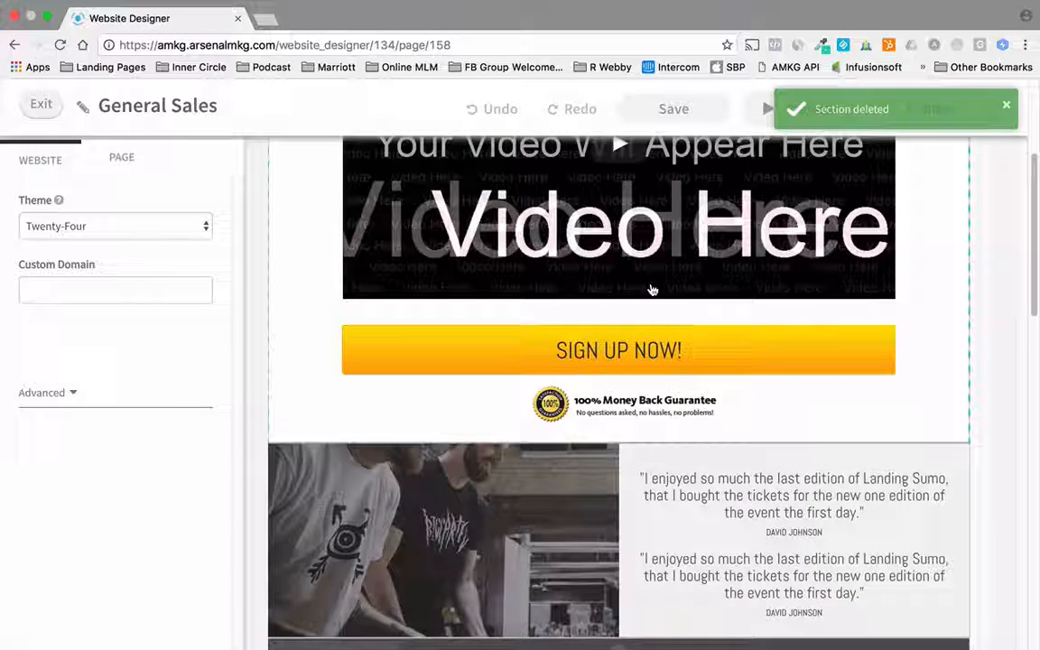
scroll(679, 271, "up", 3)
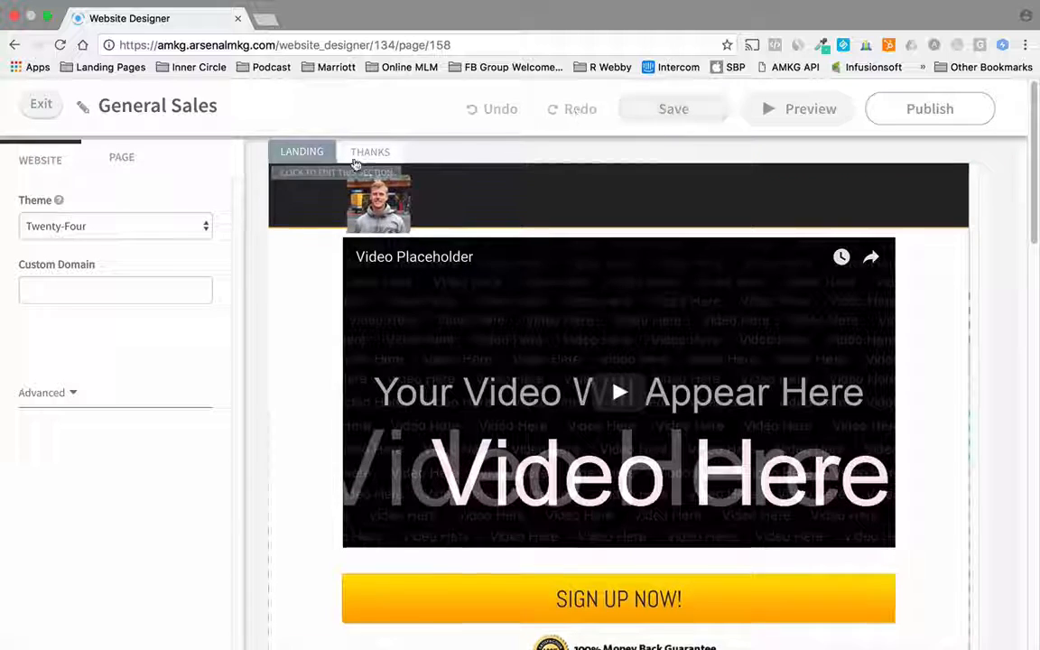
left_click(368, 153)
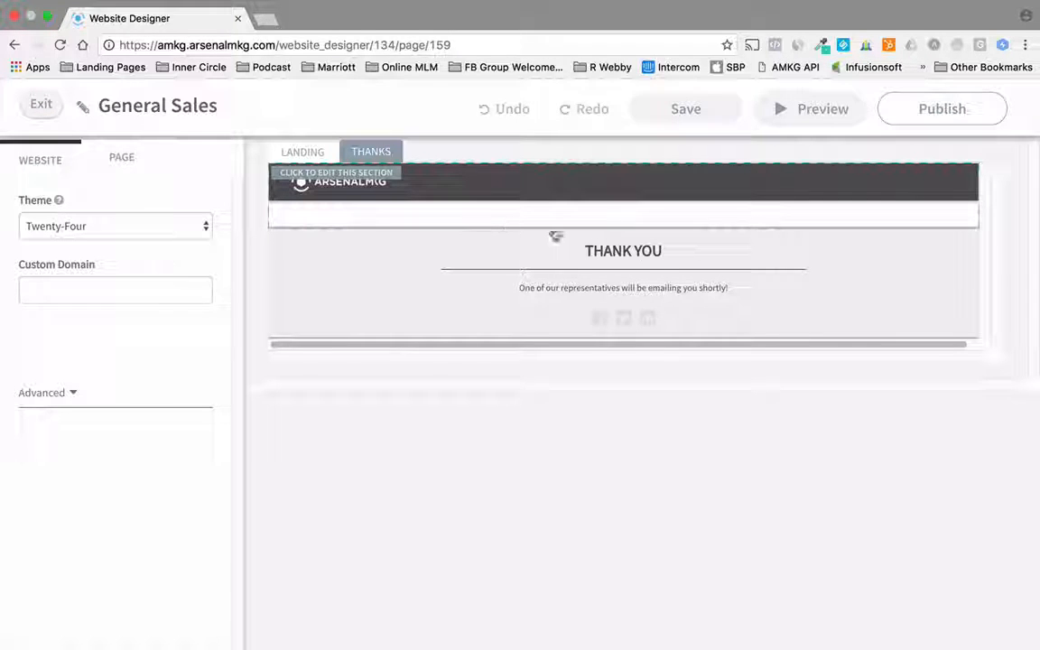
left_click(666, 252)
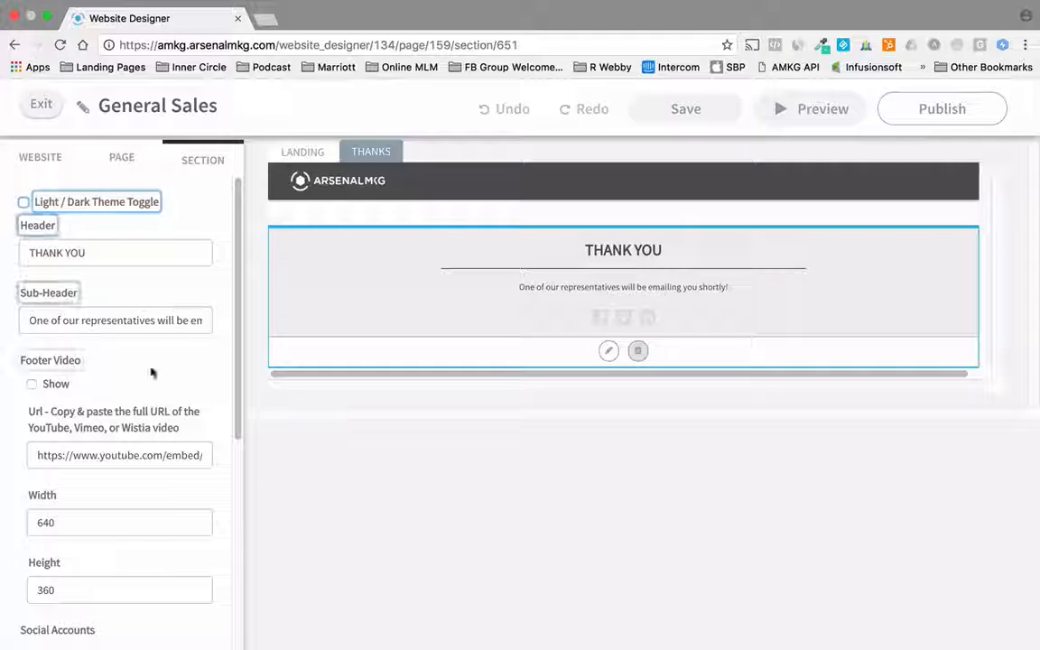
left_click(117, 253)
type("! Check your email for the download")
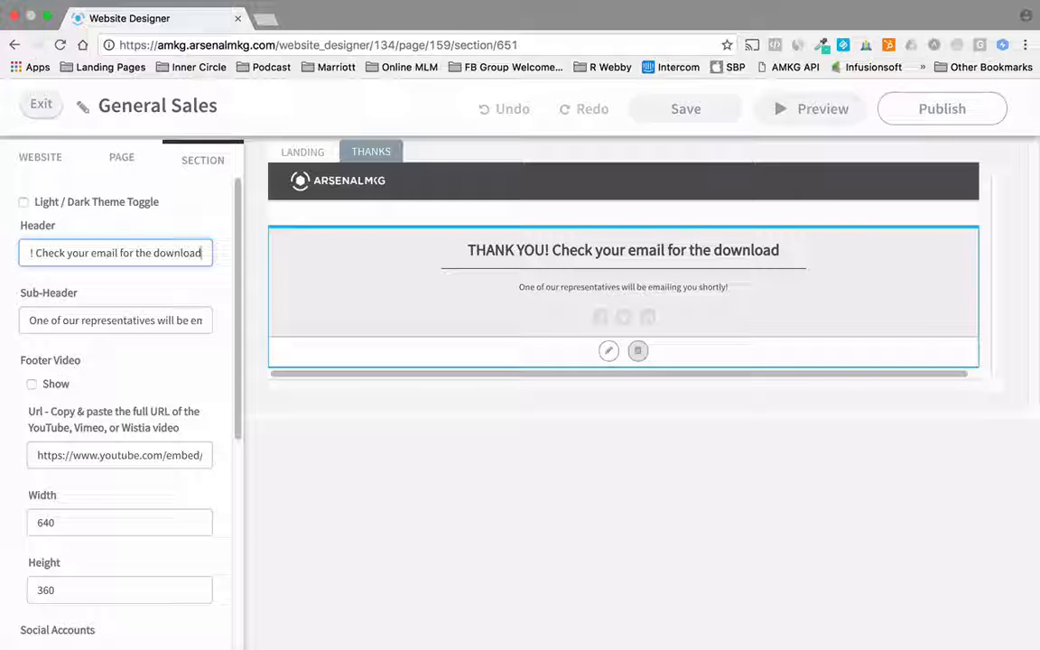
left_click(679, 115)
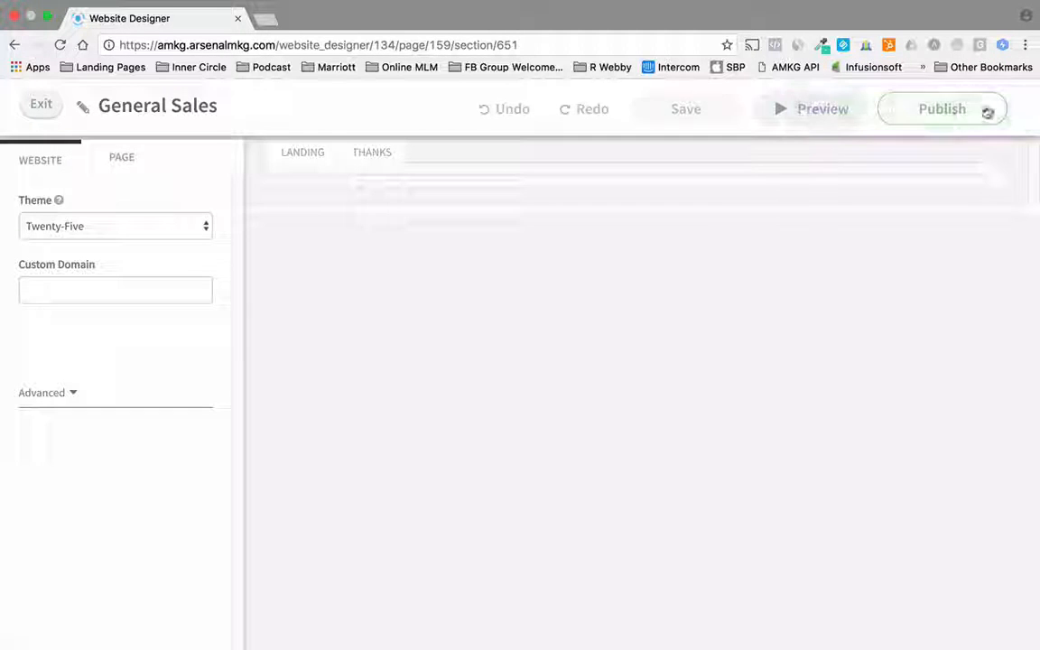
left_click(944, 109)
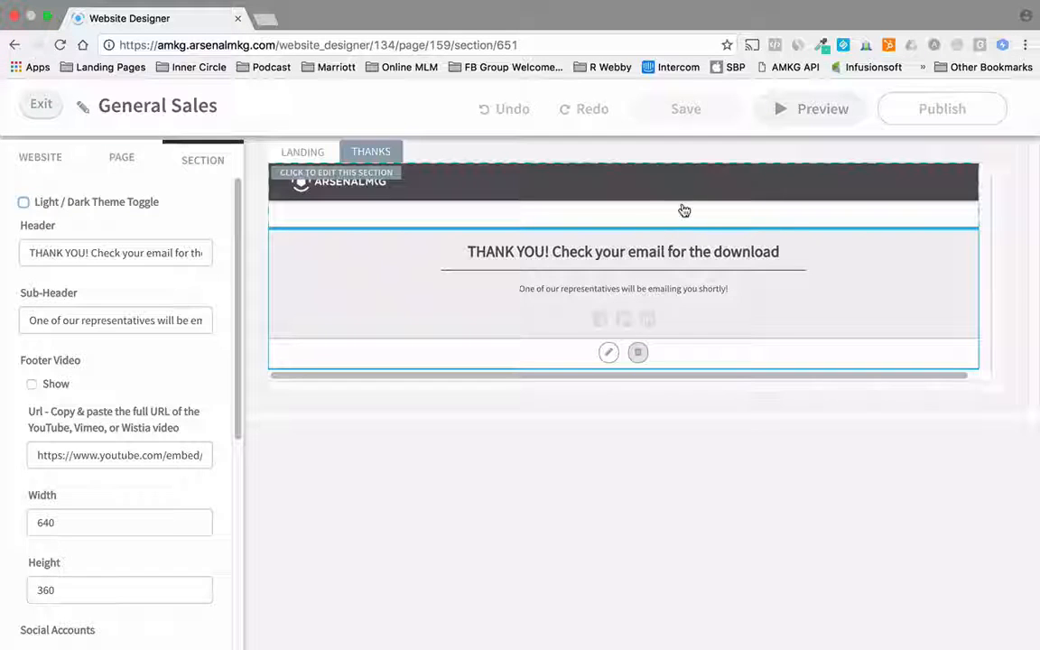
Step: Rename the website to "Your Name" and publish it
left_click(82, 108)
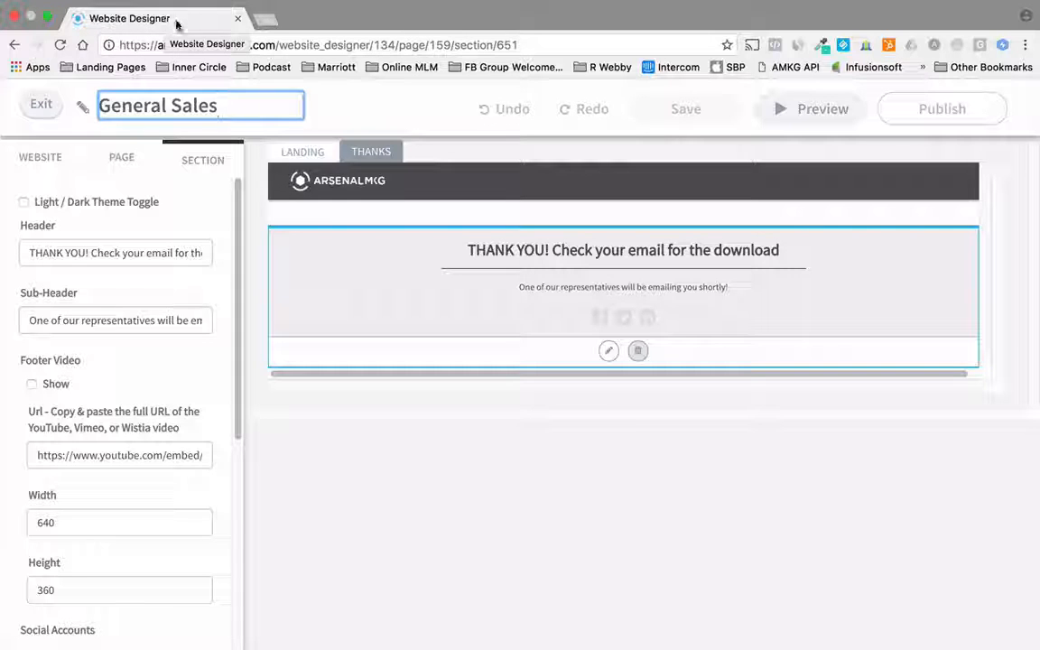
key("super+a")
type("Your N")
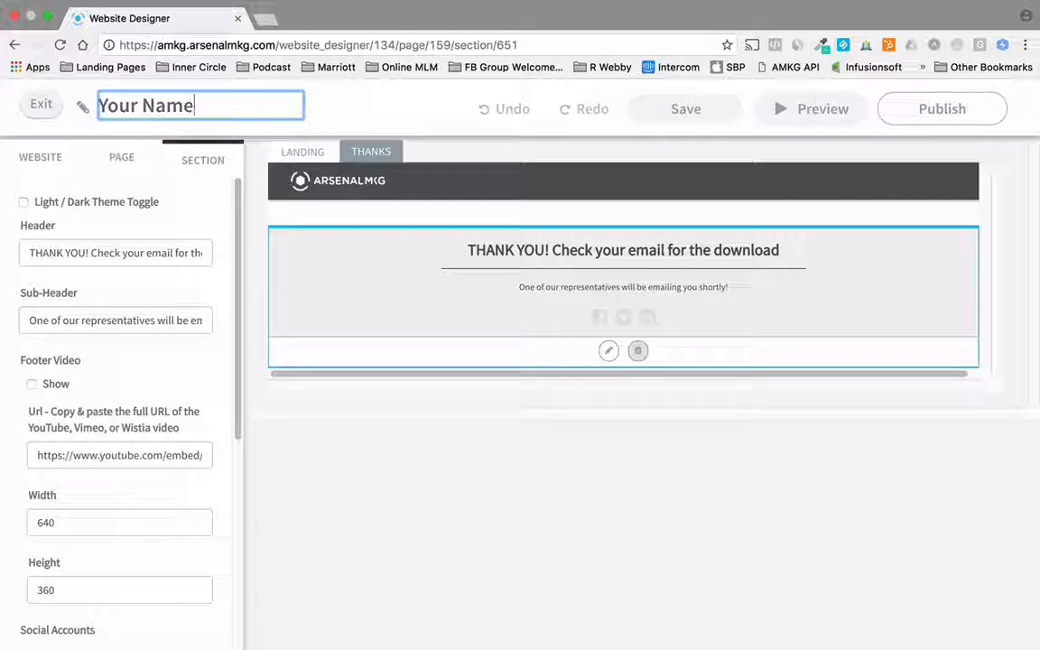
left_click(908, 109)
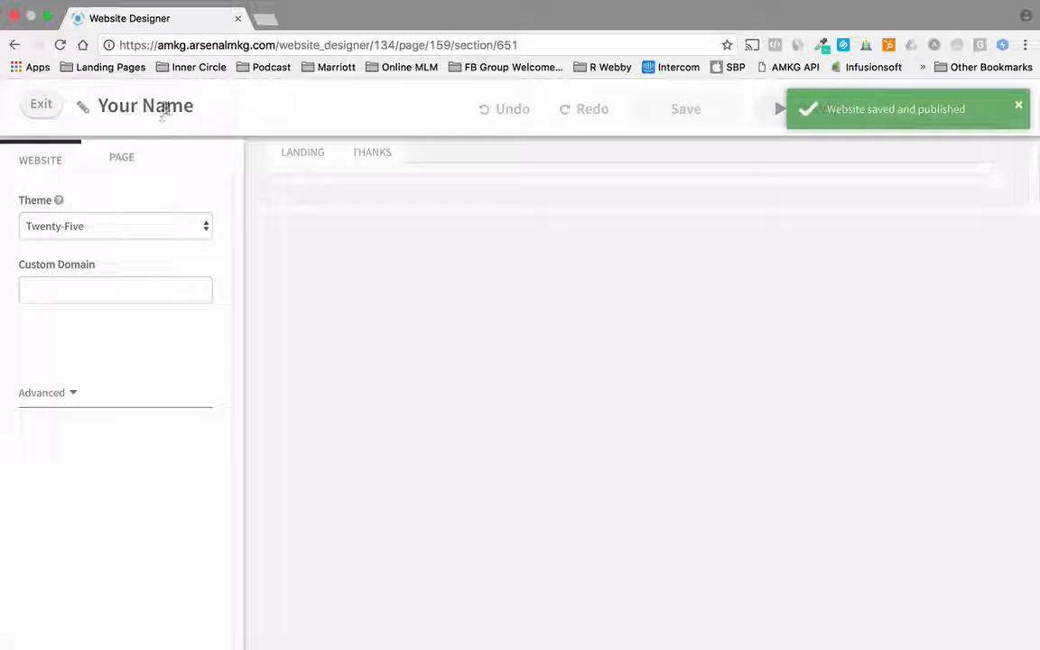
Step: Exit the designer, open the live Your Name website from the website list and look over the whole landing page
left_click(42, 107)
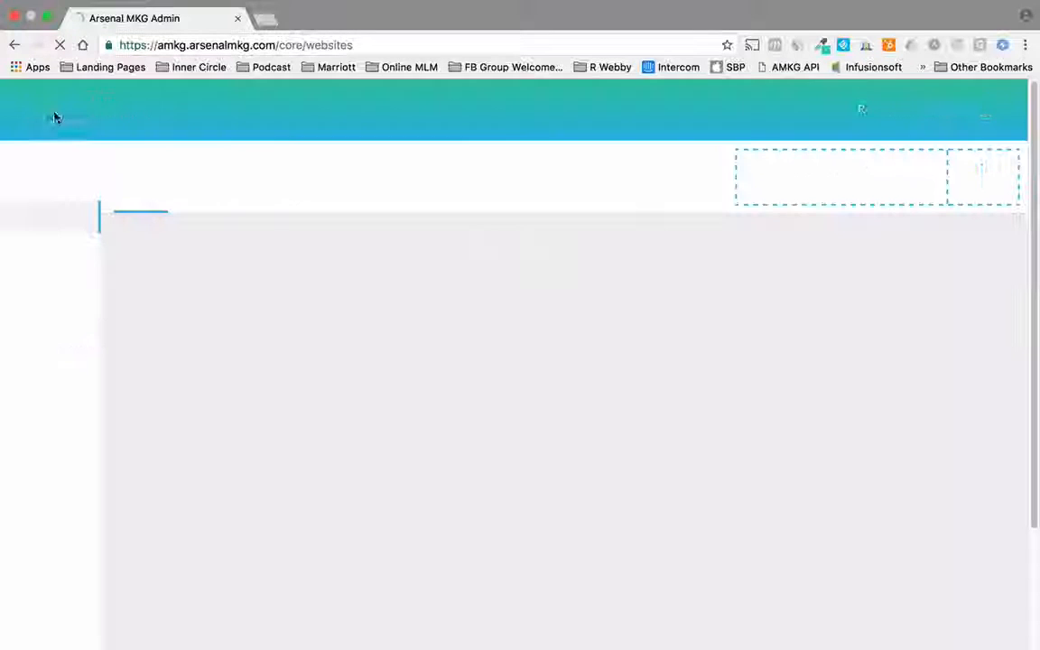
mouse_move(711, 441)
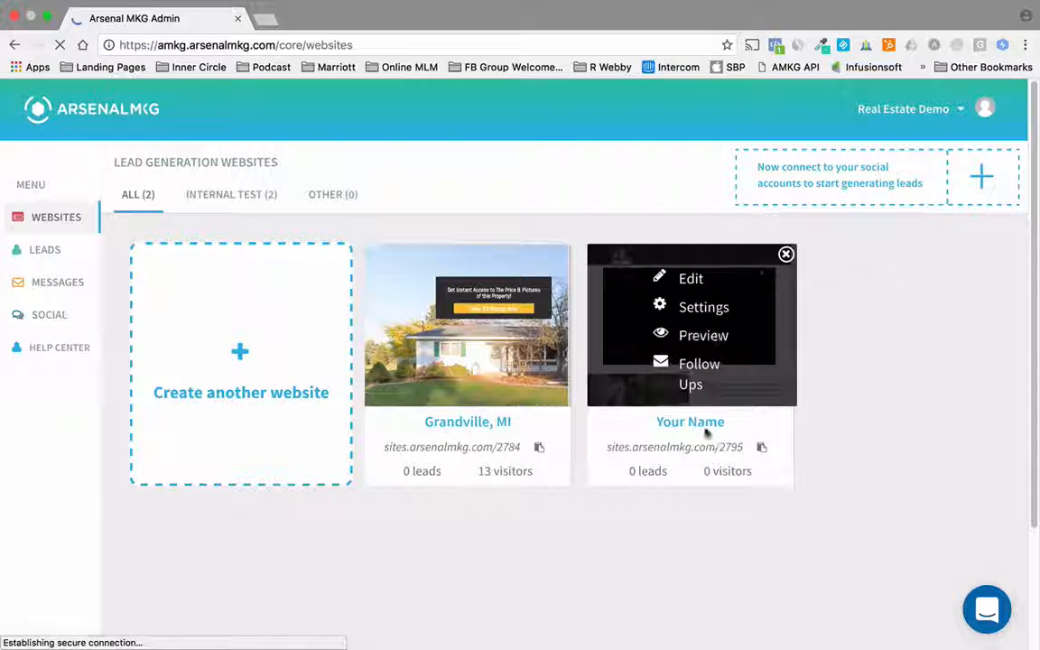
left_click(683, 448)
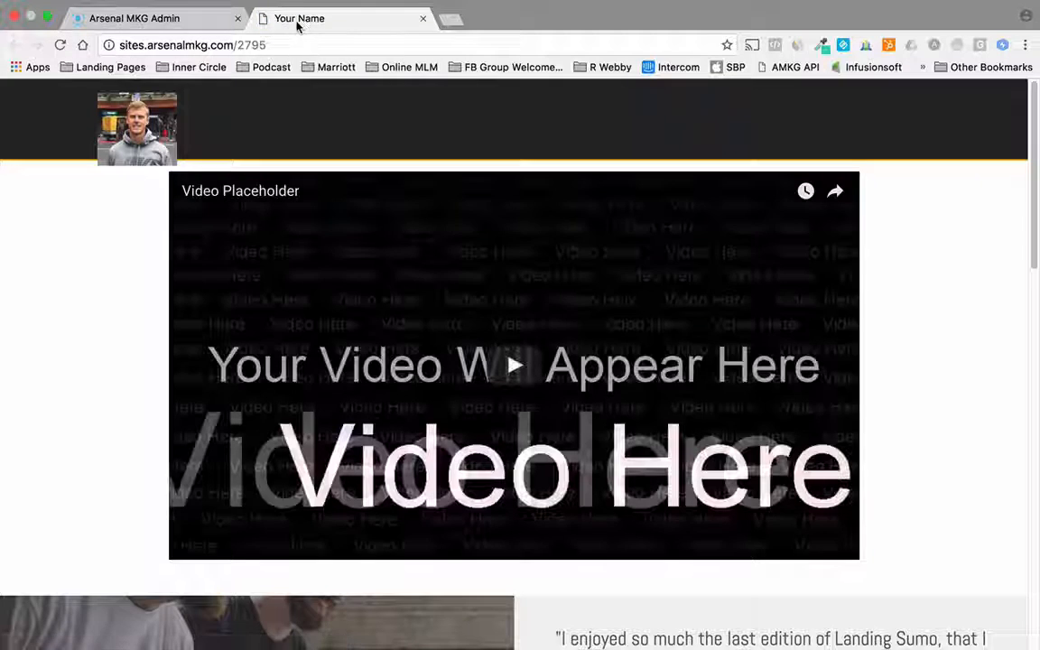
scroll(86, 316, "down", 3)
scroll(92, 313, "up", 3)
scroll(93, 364, "down", 10)
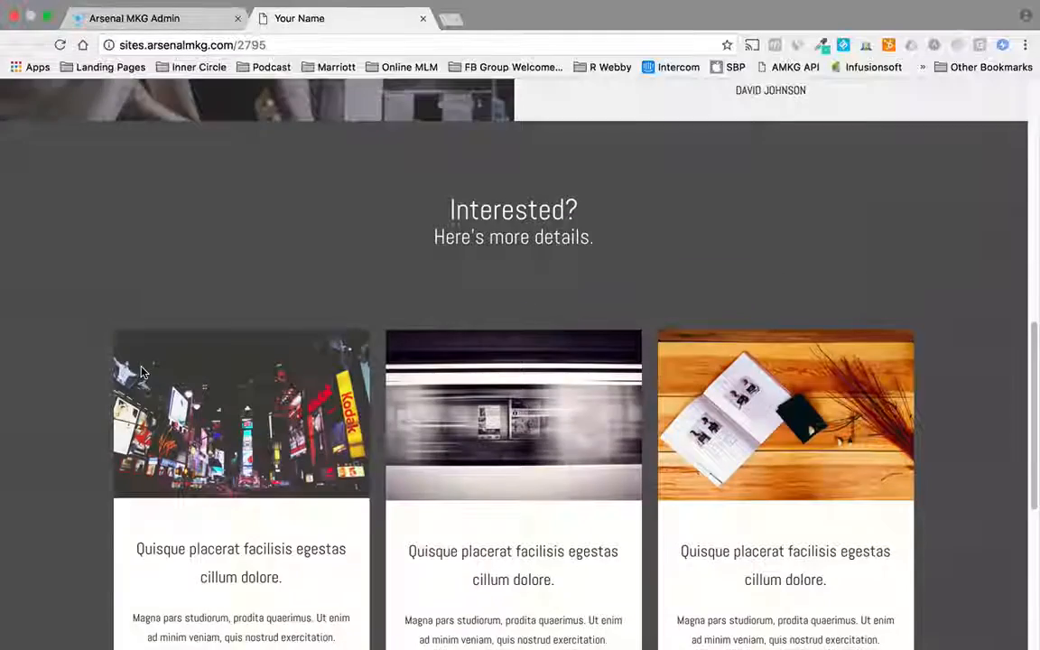
scroll(141, 370, "down", 5)
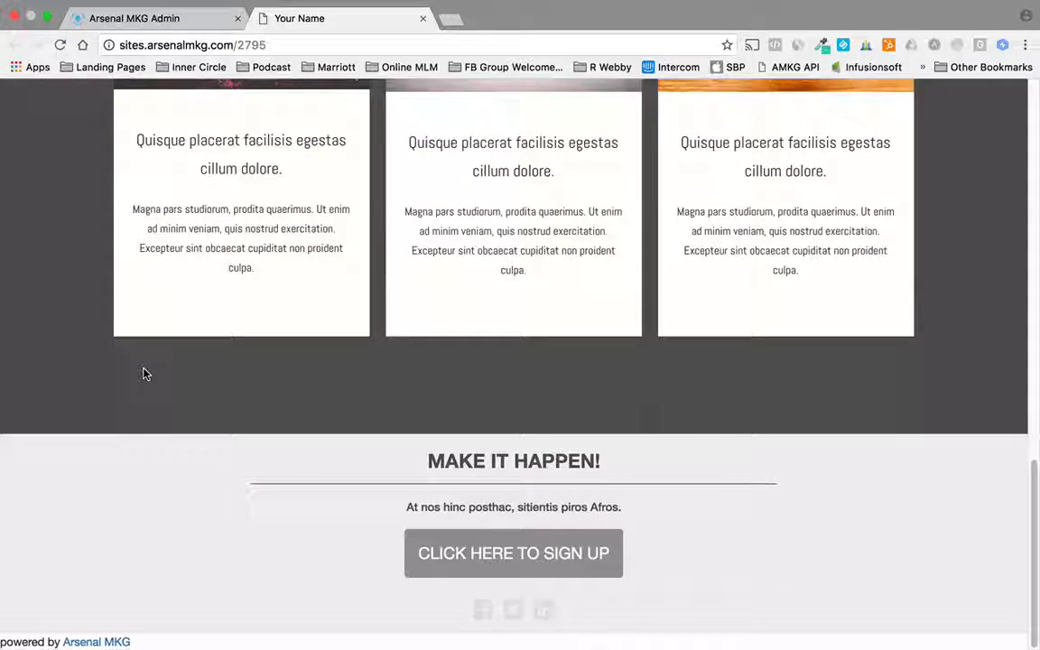
scroll(144, 372, "up", 15)
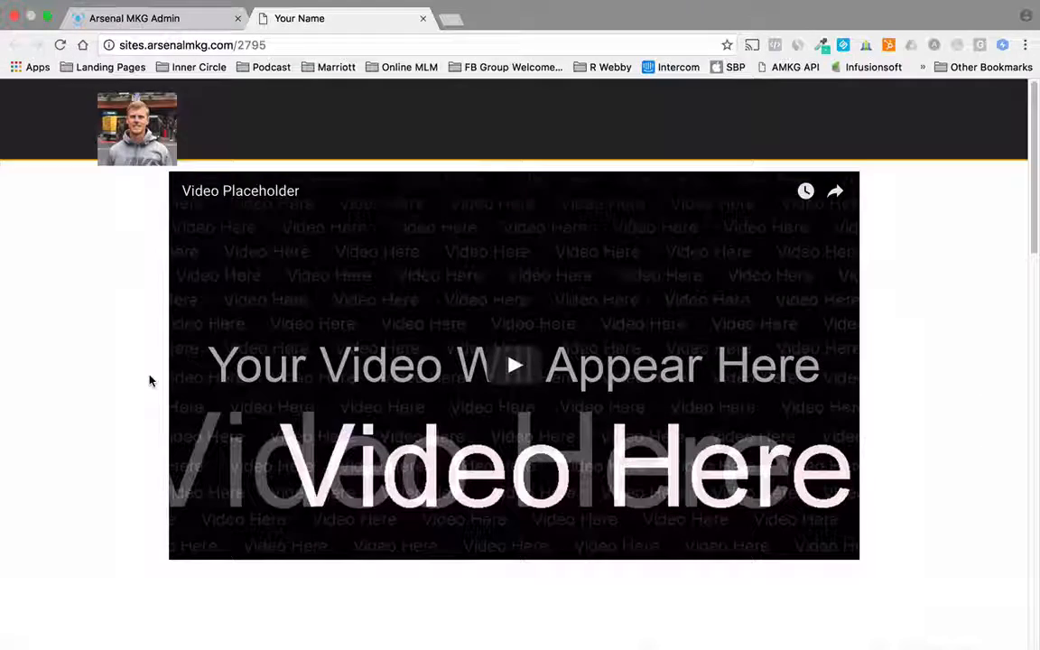